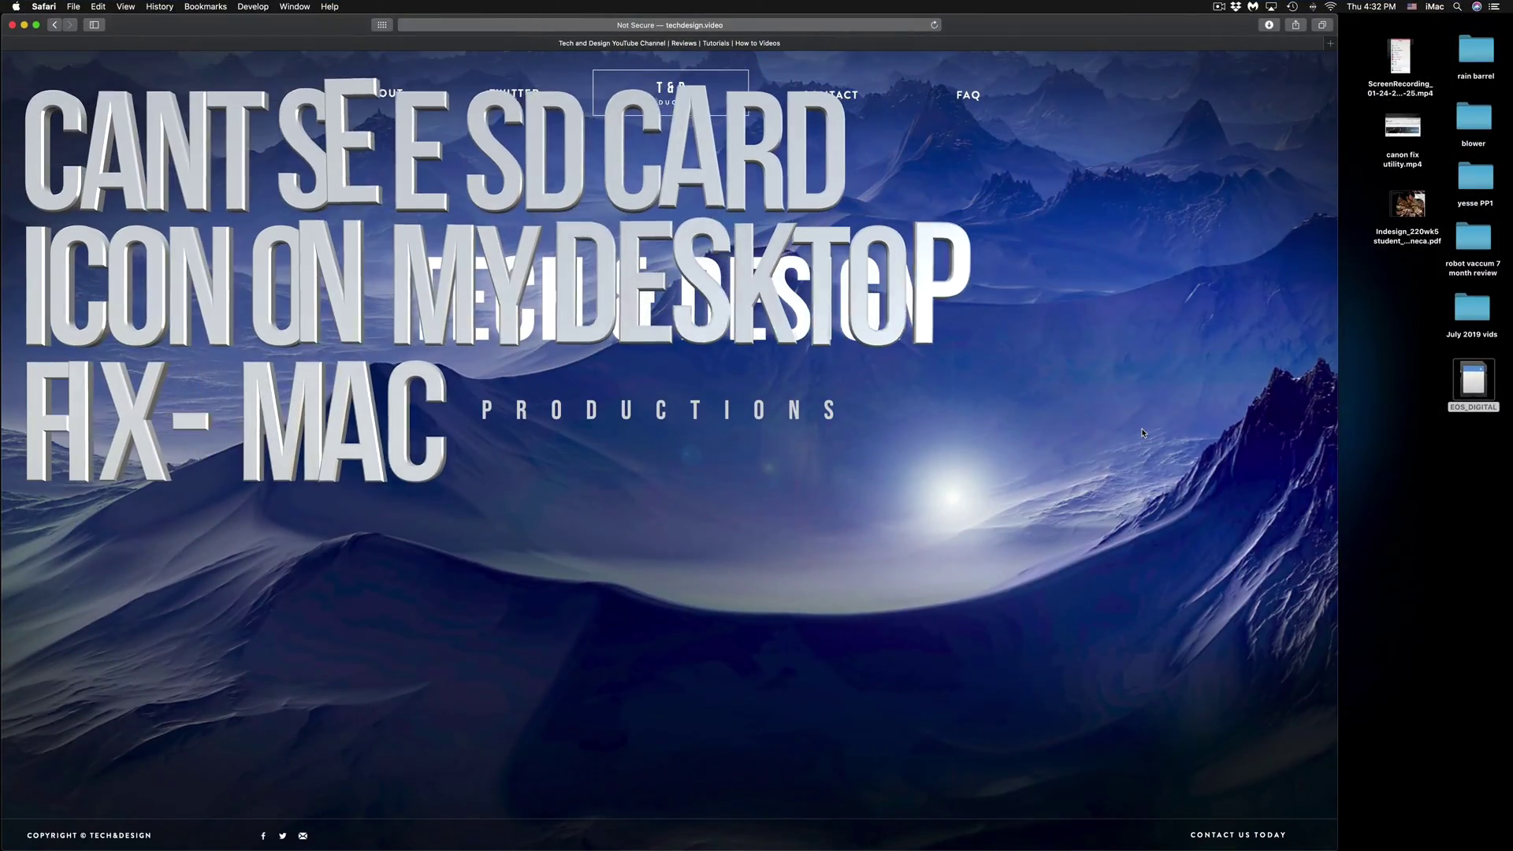
Open a Finder window showing the contents of the EOS_DIGITAL card.
click(1396, 428)
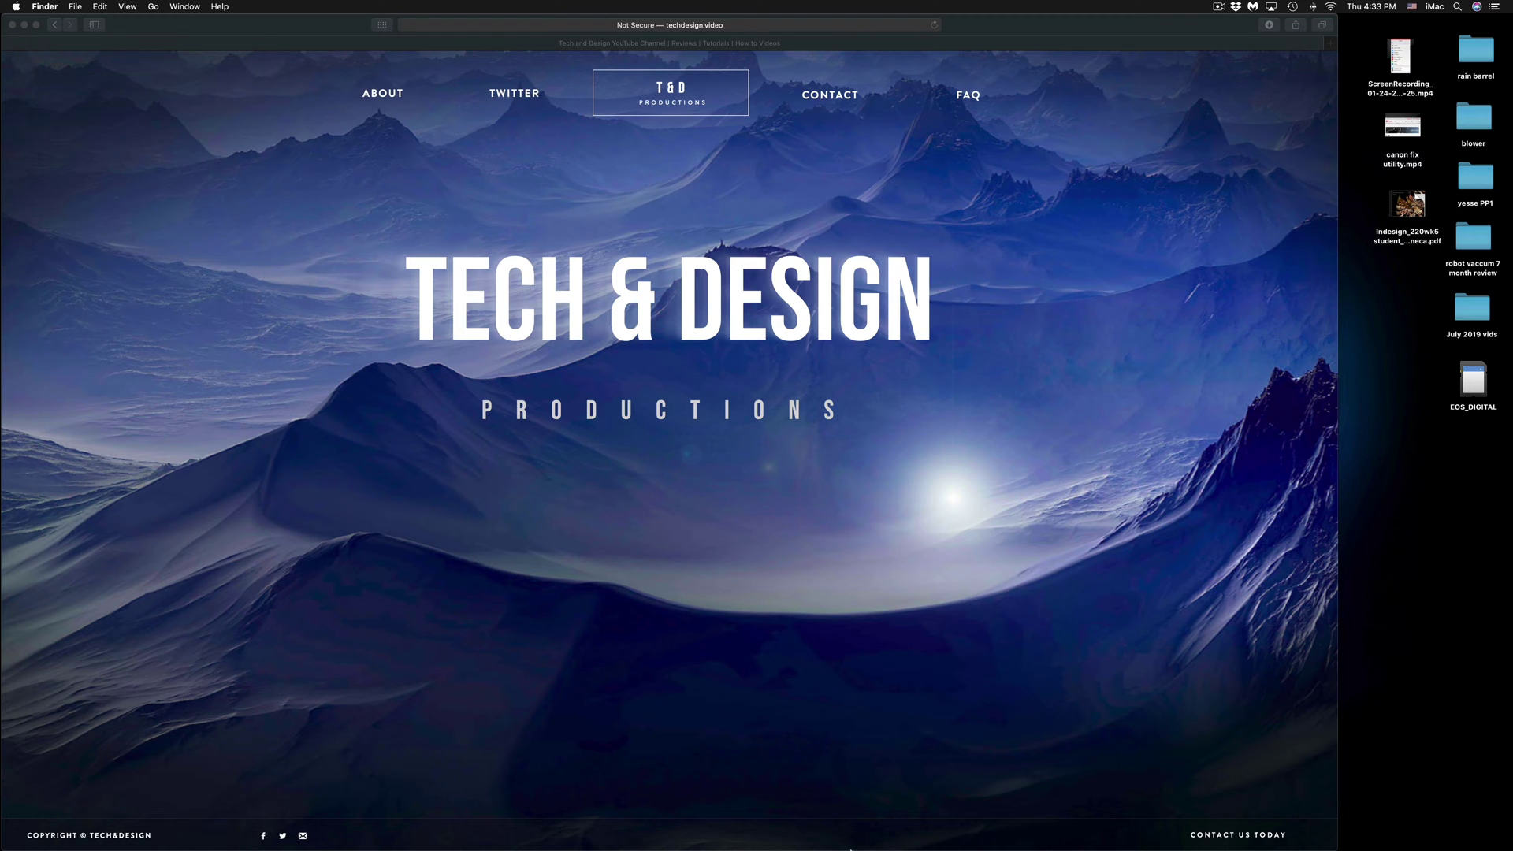
mouse_move(839, 835)
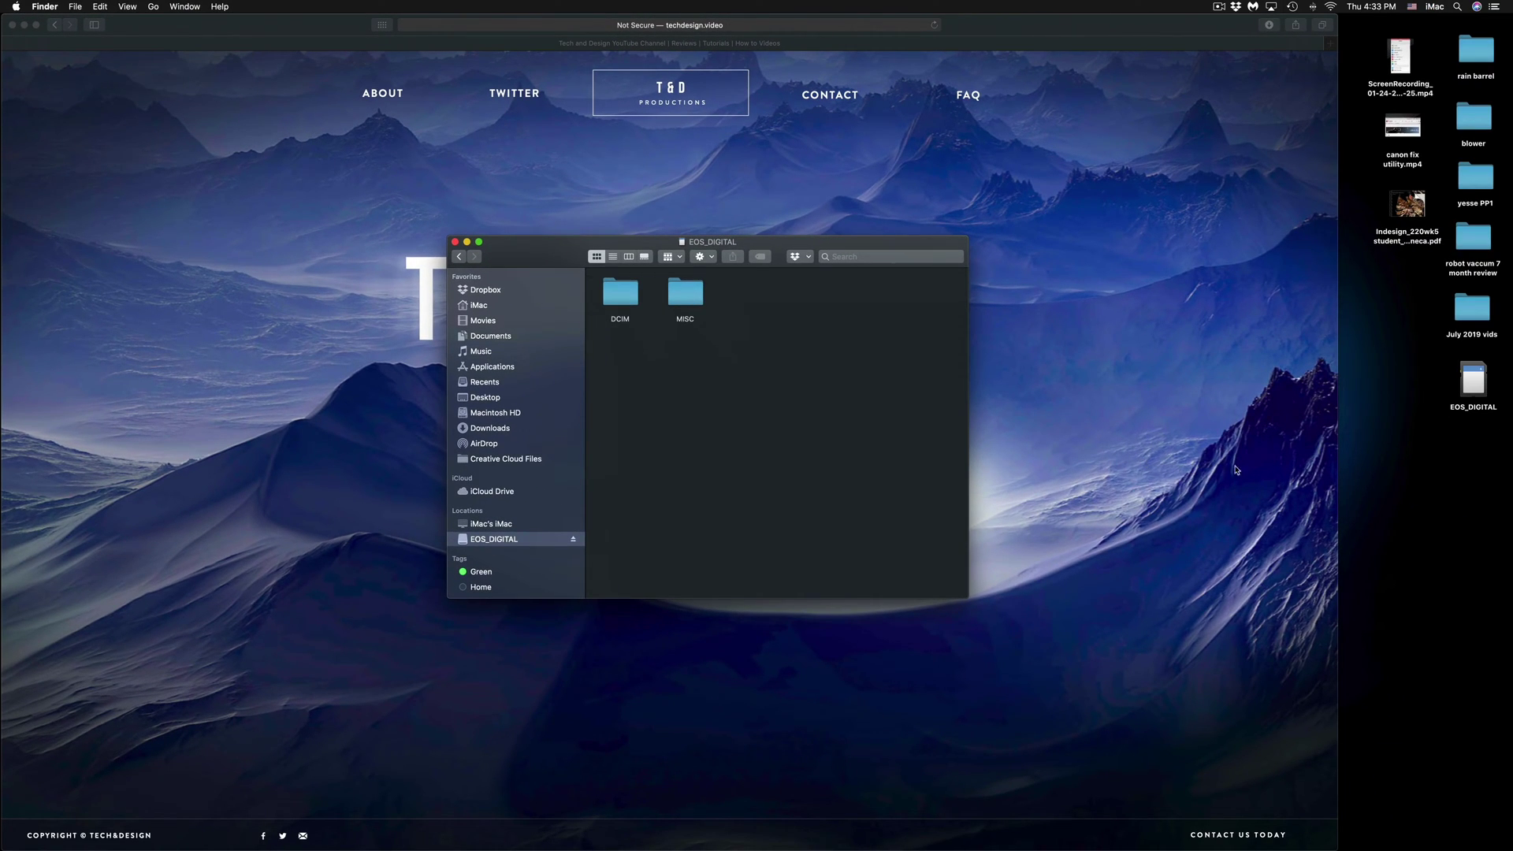
click(1446, 438)
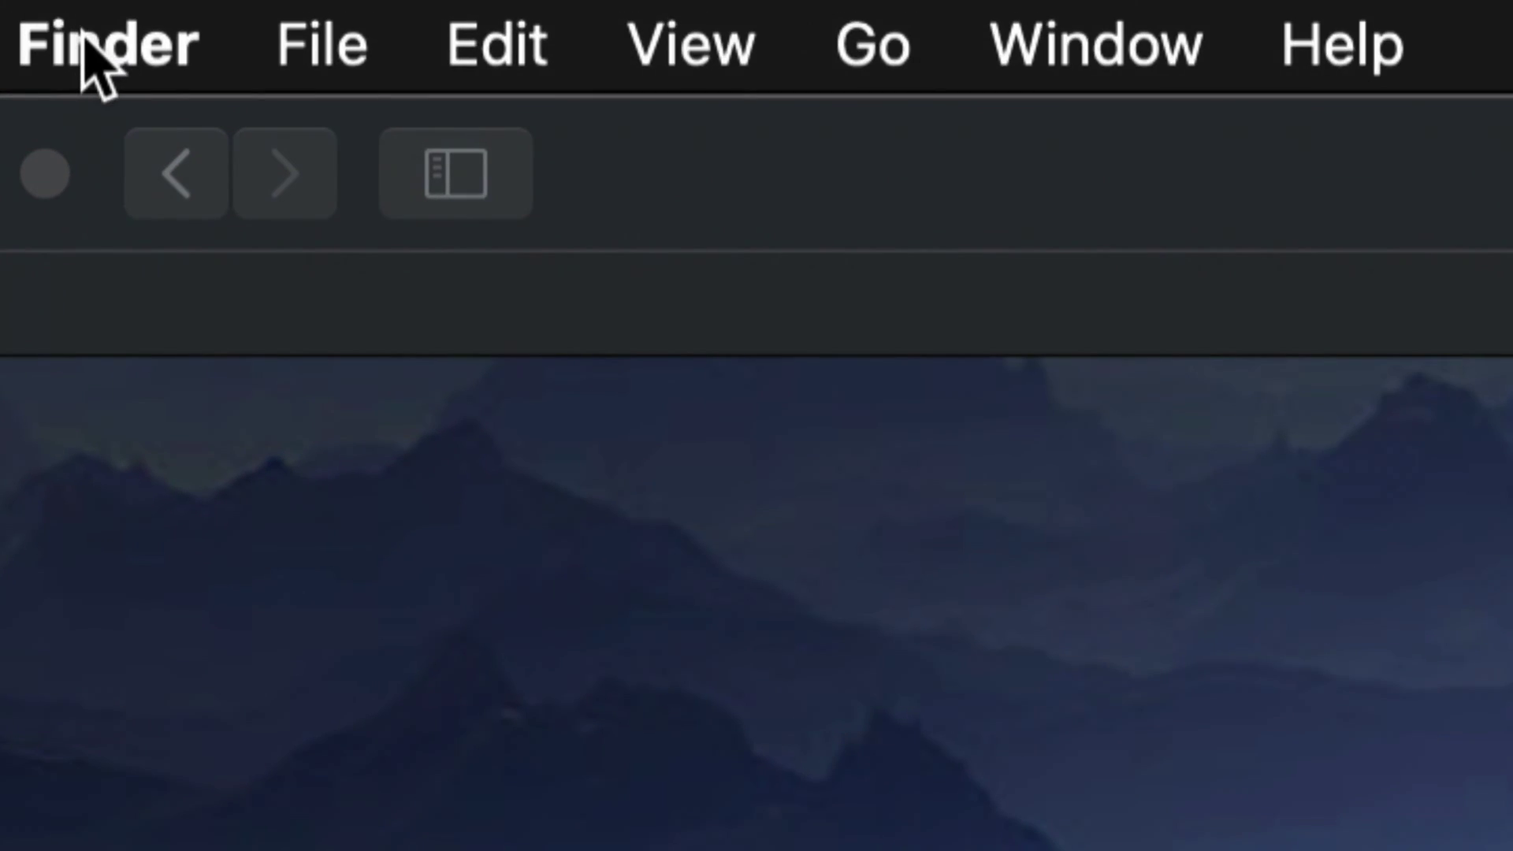
In Finder Preferences, set the desktop to show external disks but not hard disks, and close the preferences.
click(42, 6)
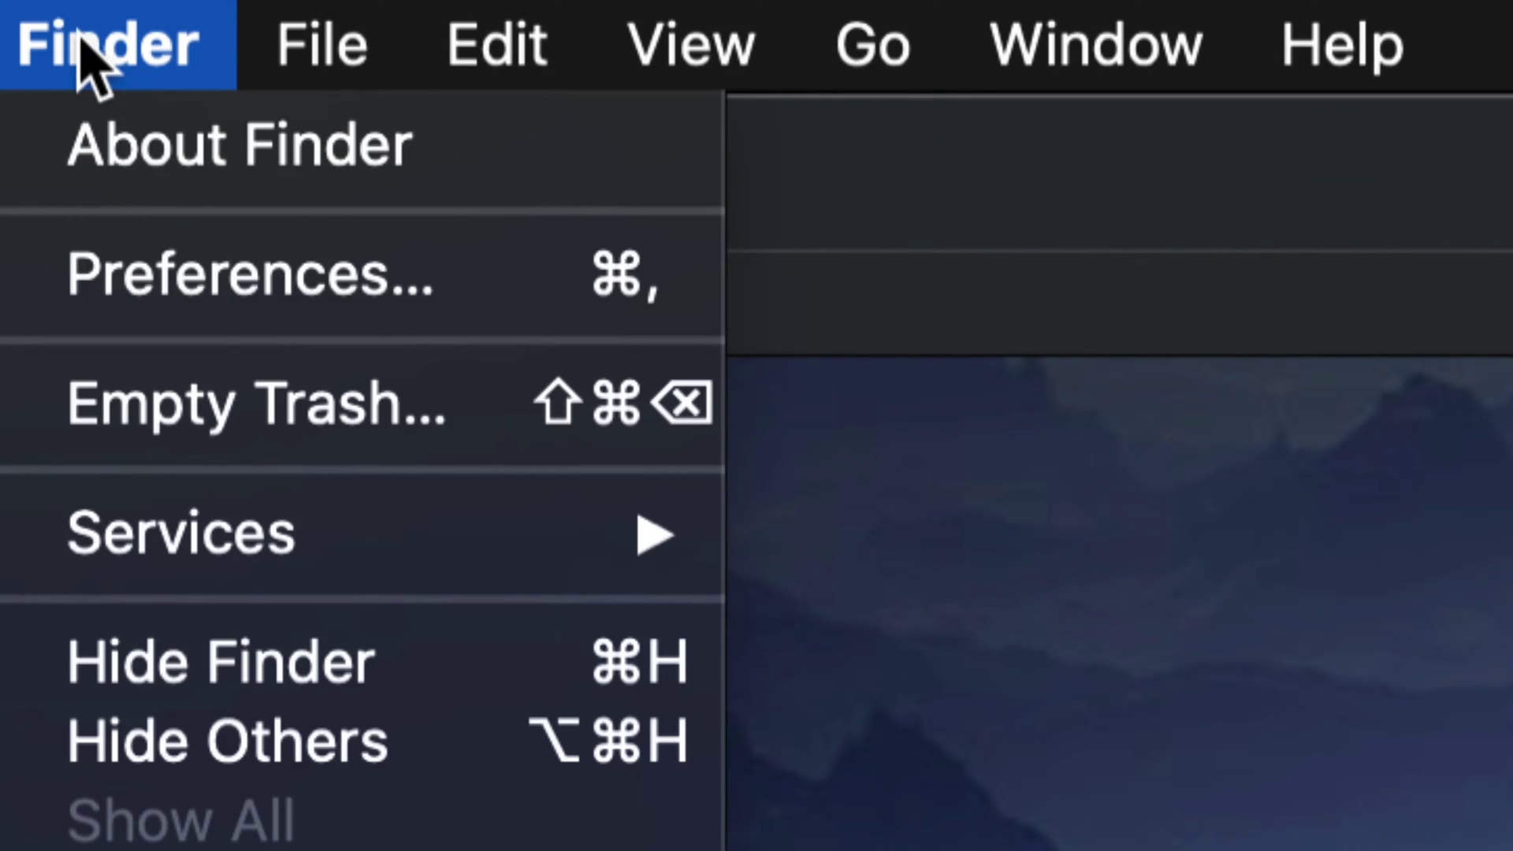
click(293, 299)
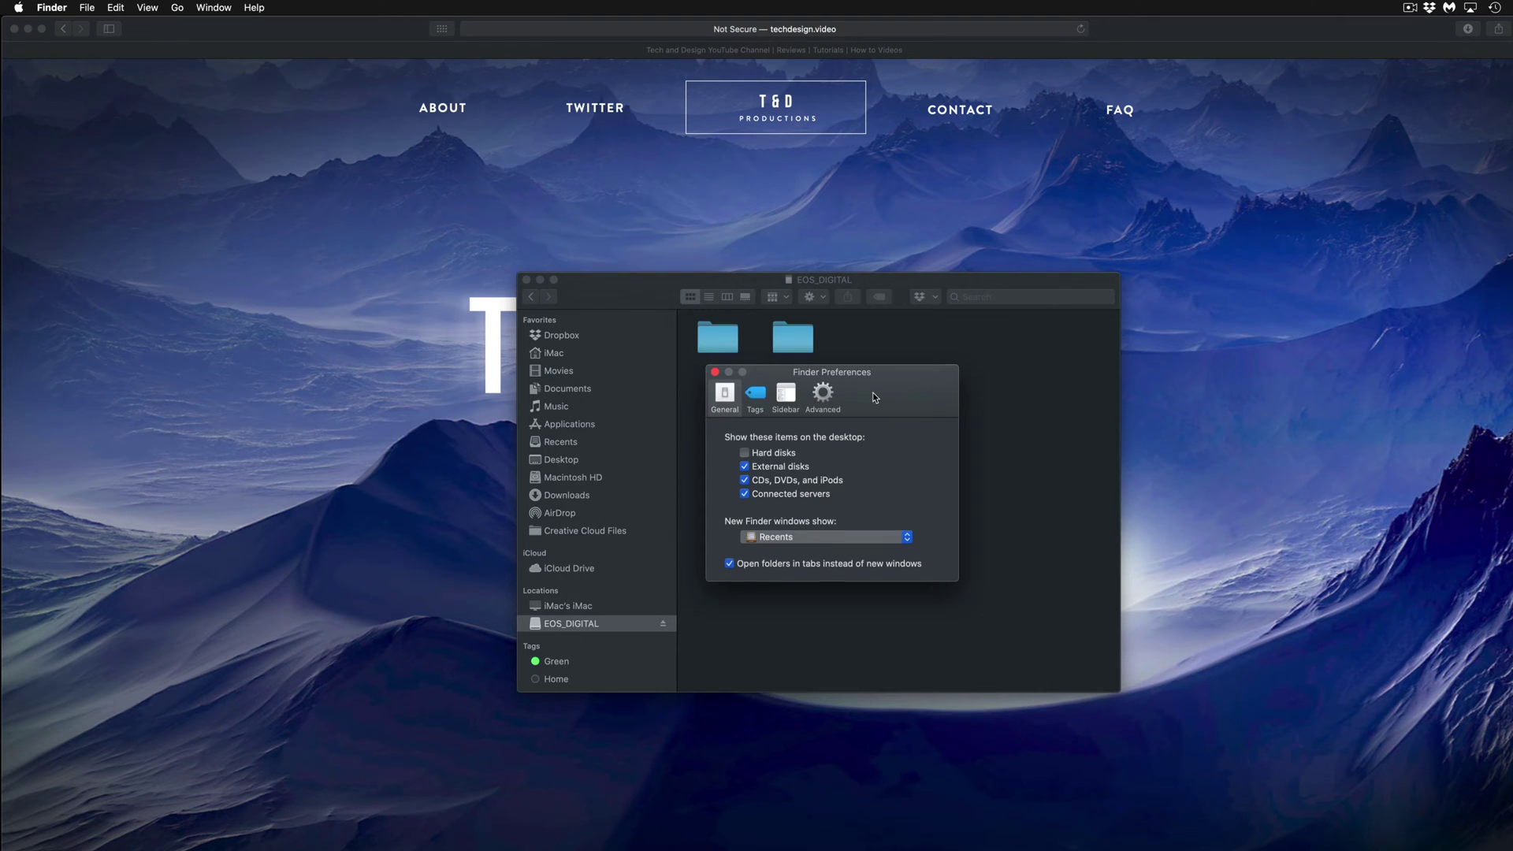
drag(845, 379, 876, 201)
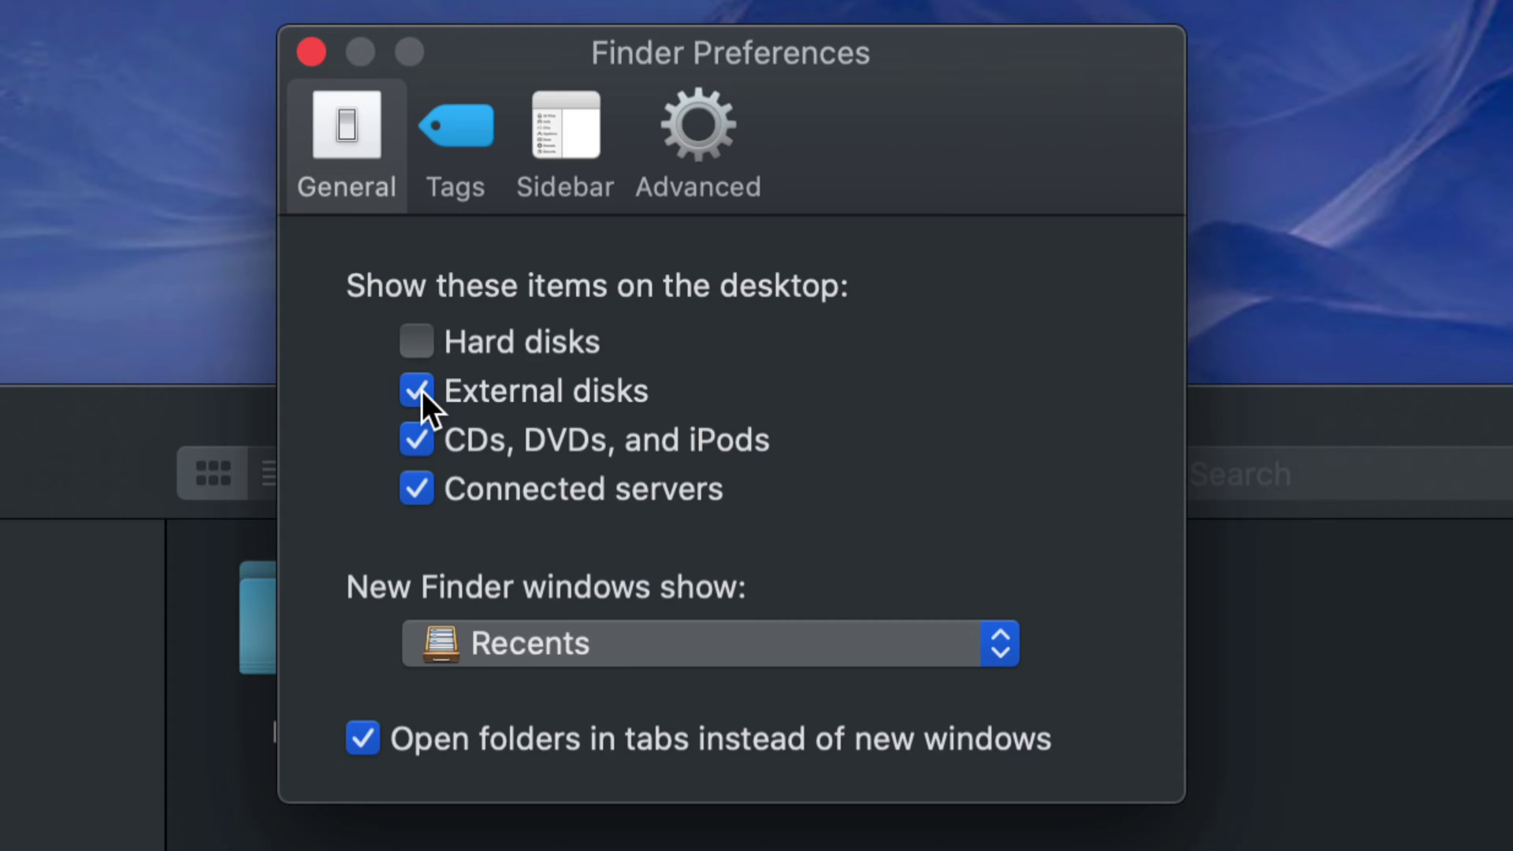
click(425, 391)
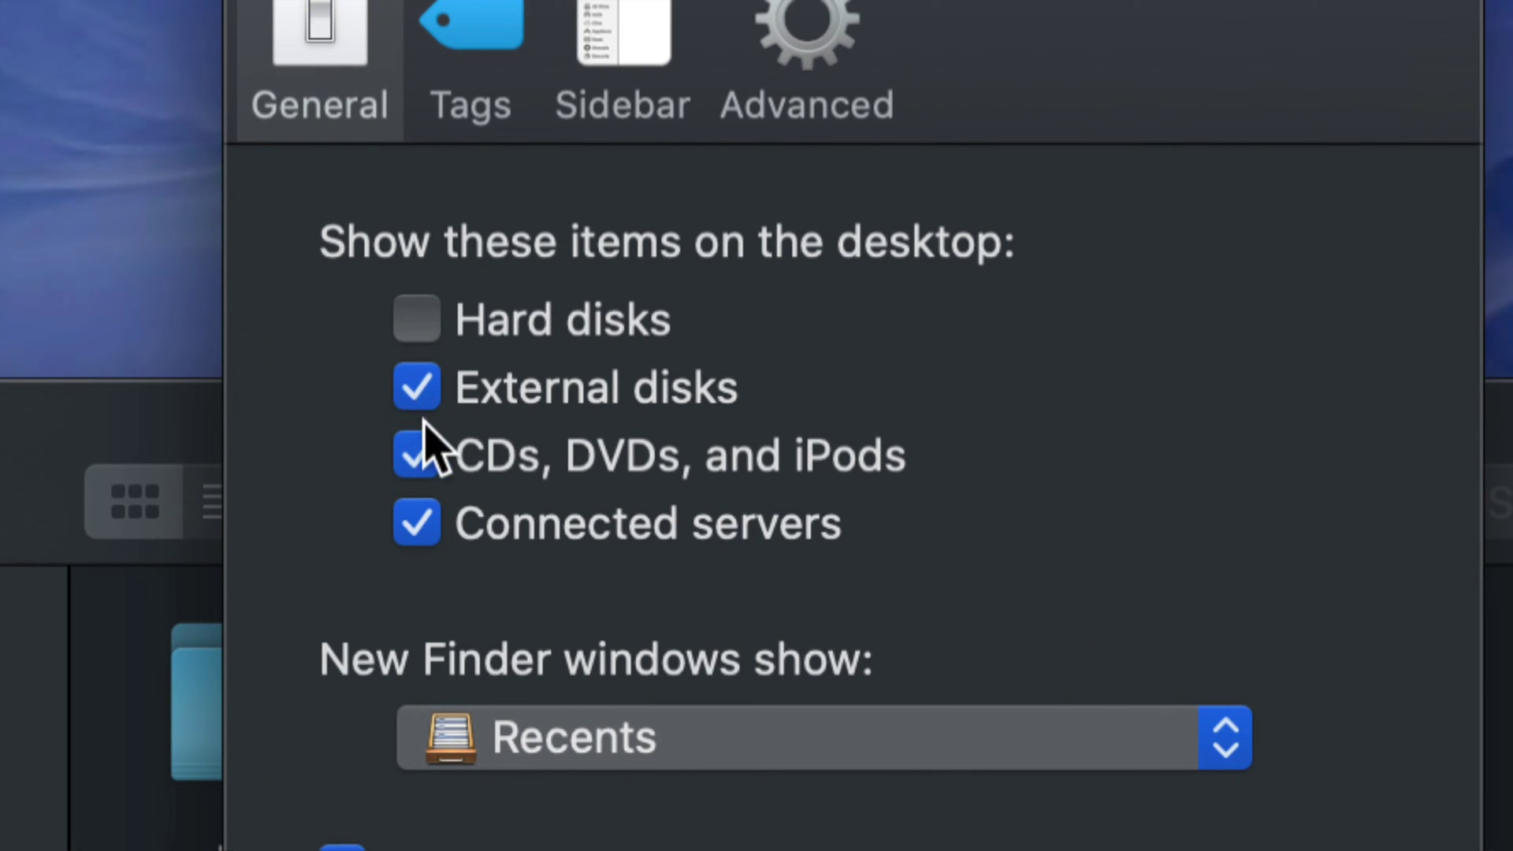
click(418, 328)
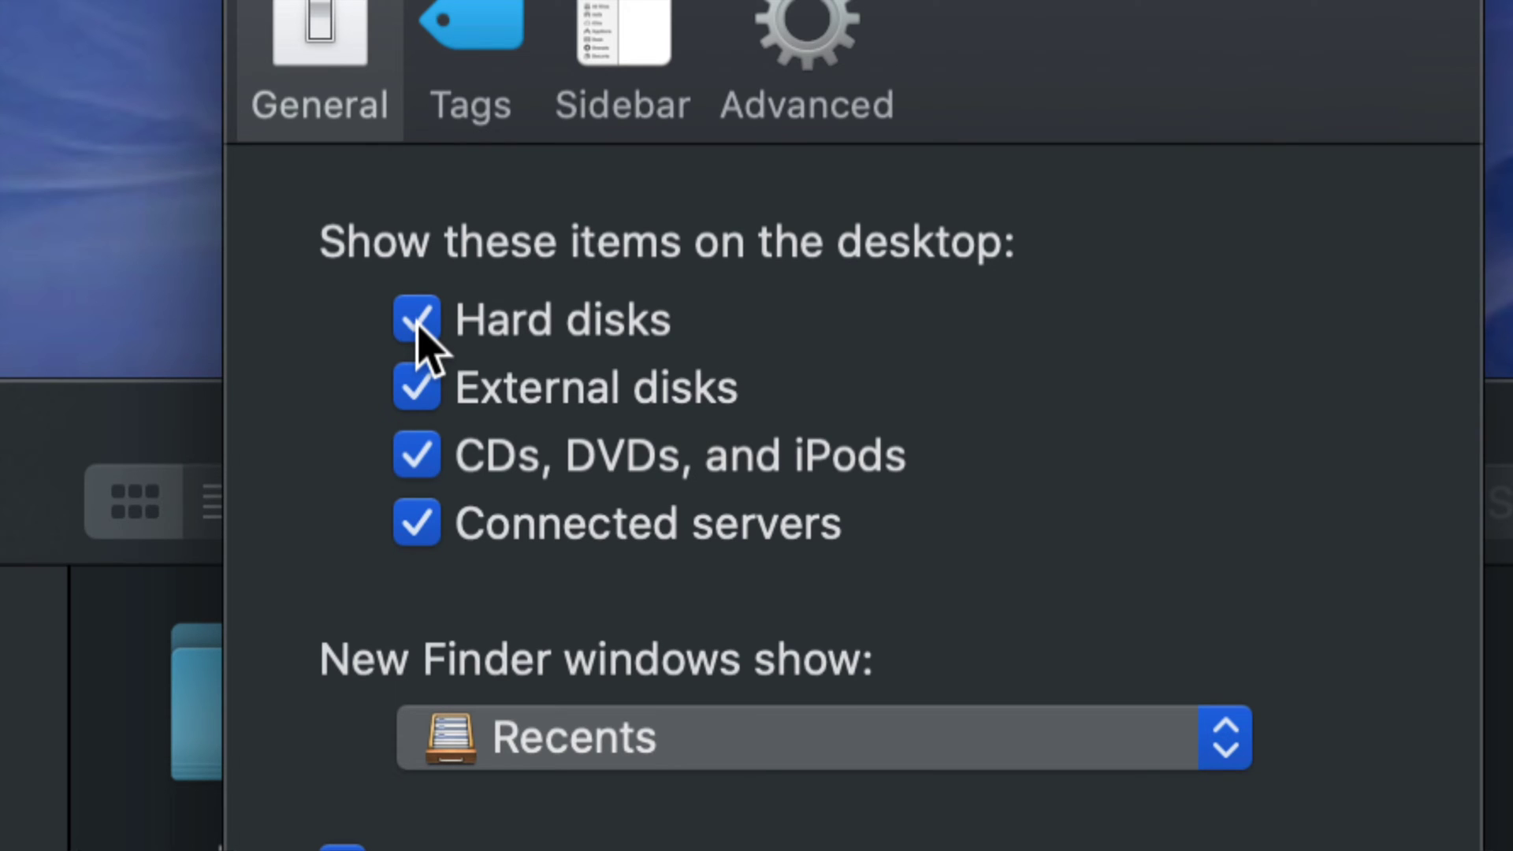
click(418, 323)
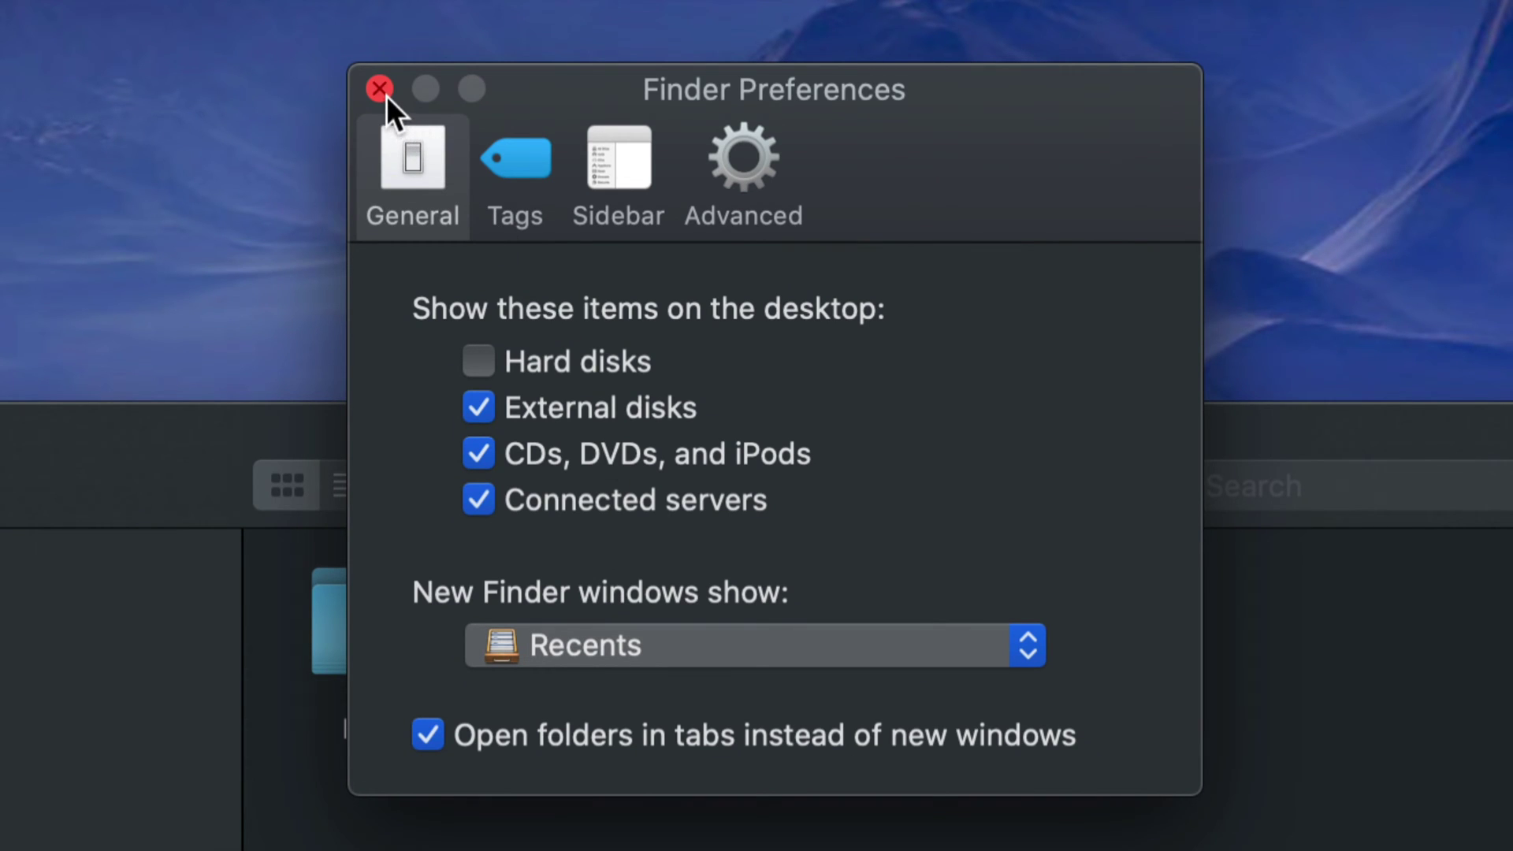
click(383, 92)
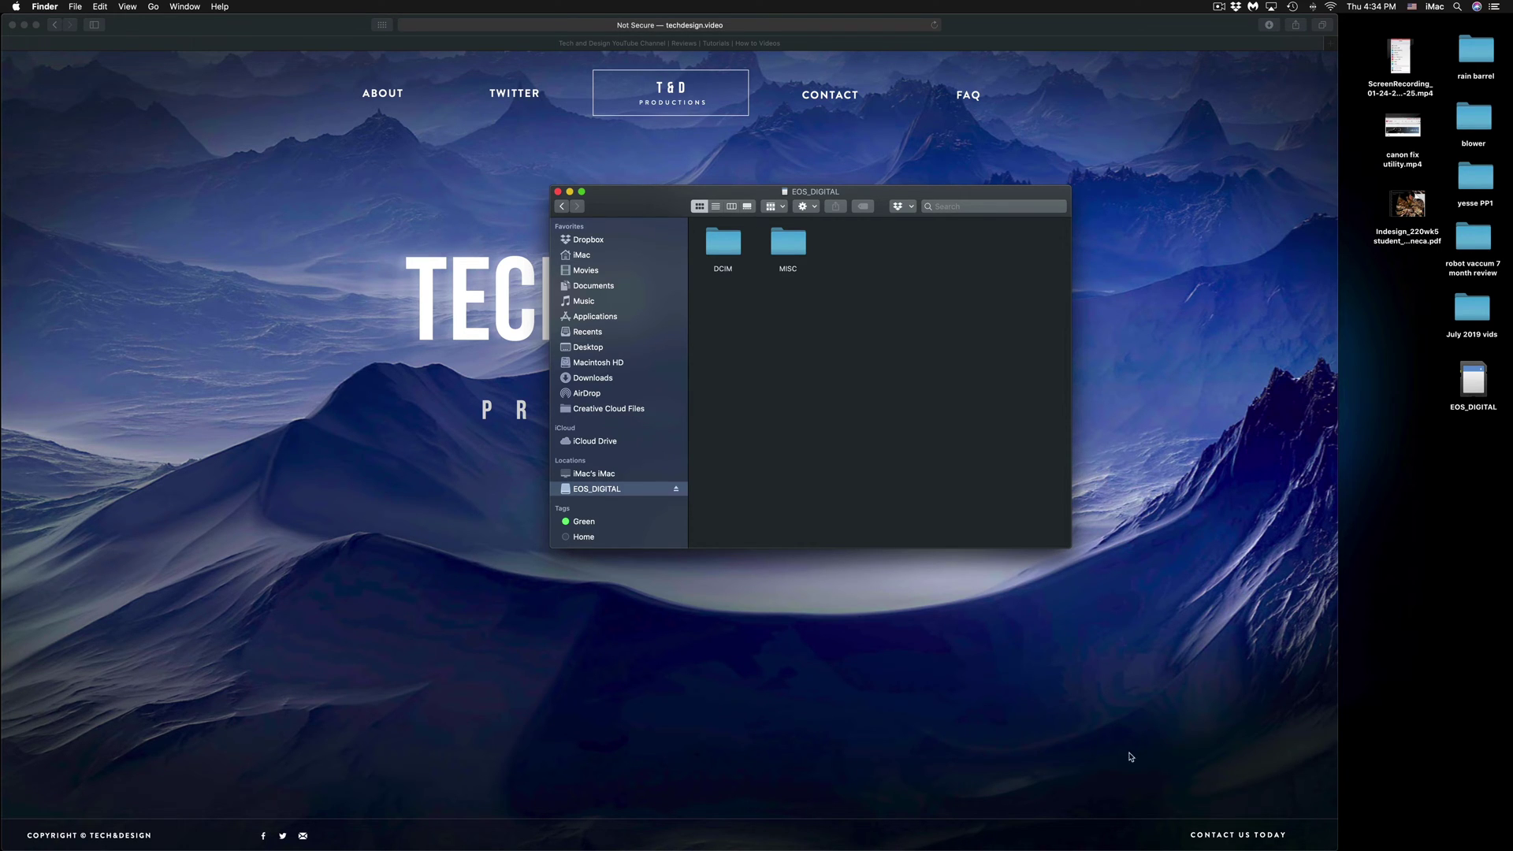
Find Disk Utility with a Spotlight search and open it.
mouse_move(1122, 847)
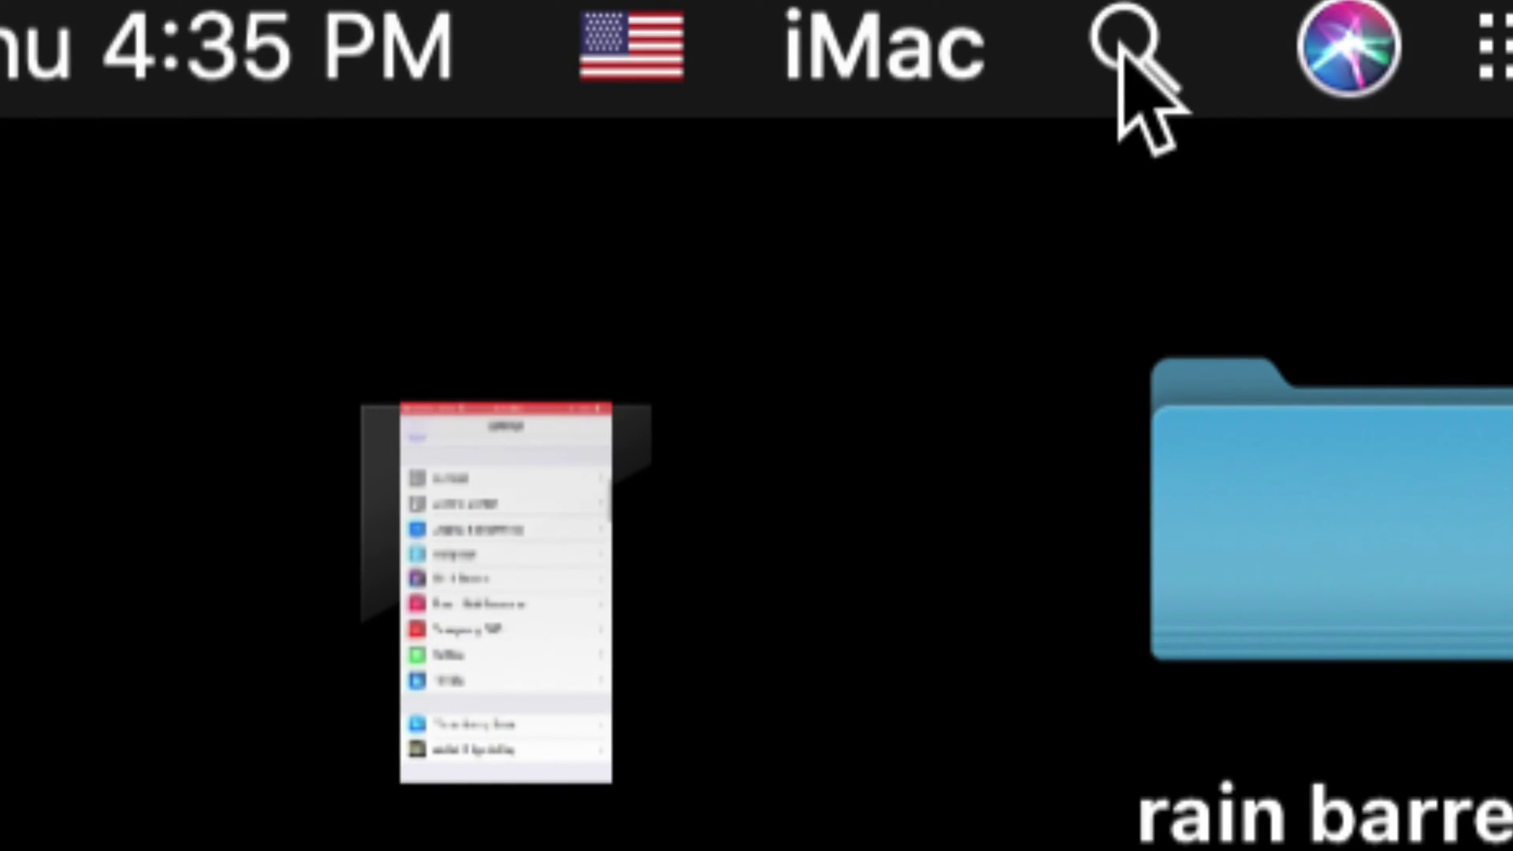
click(1122, 54)
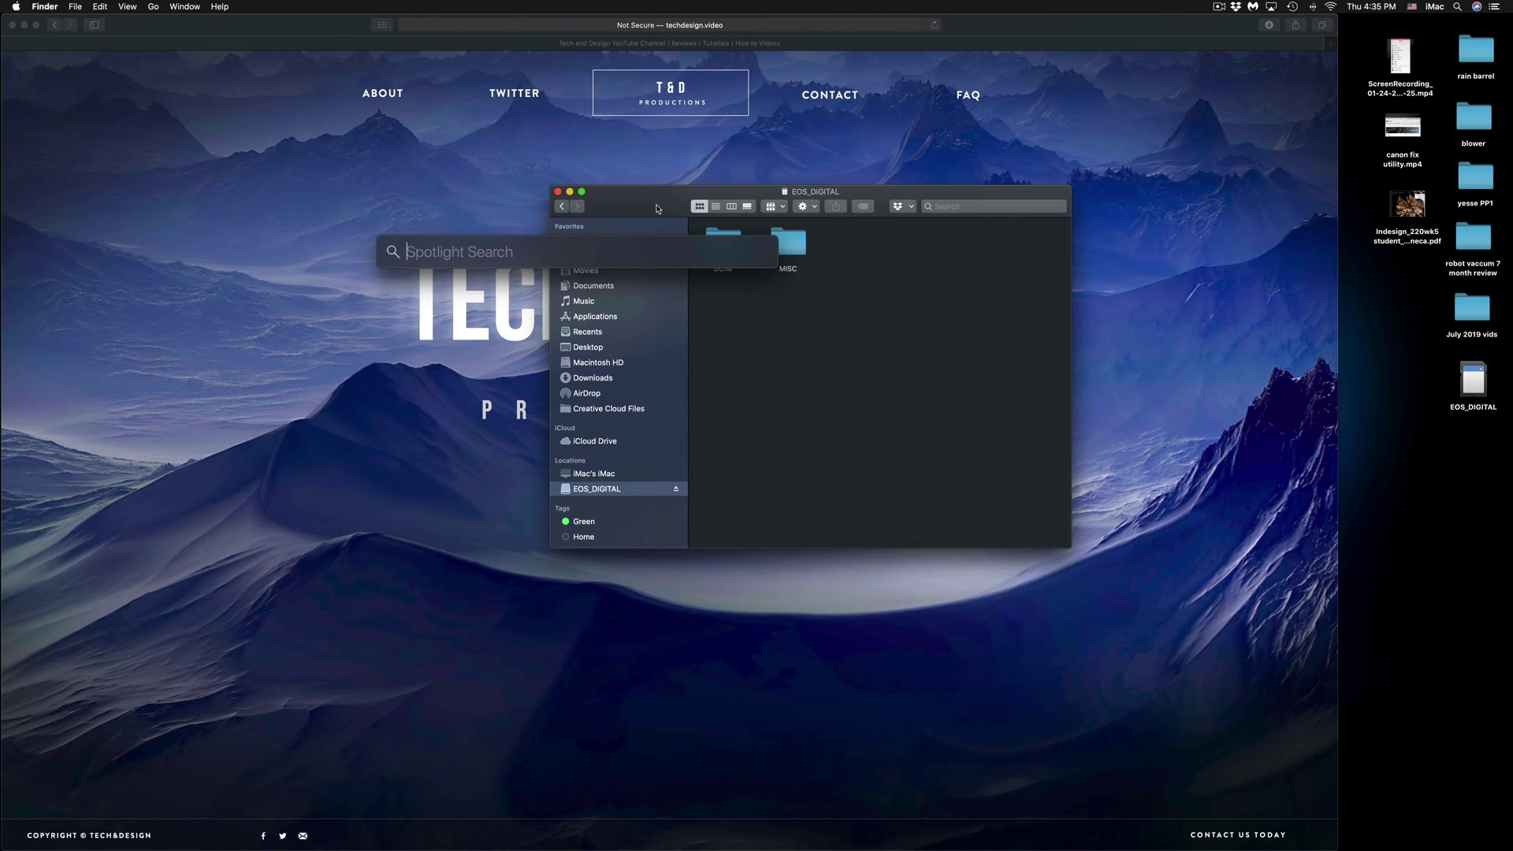
text(disk utility)
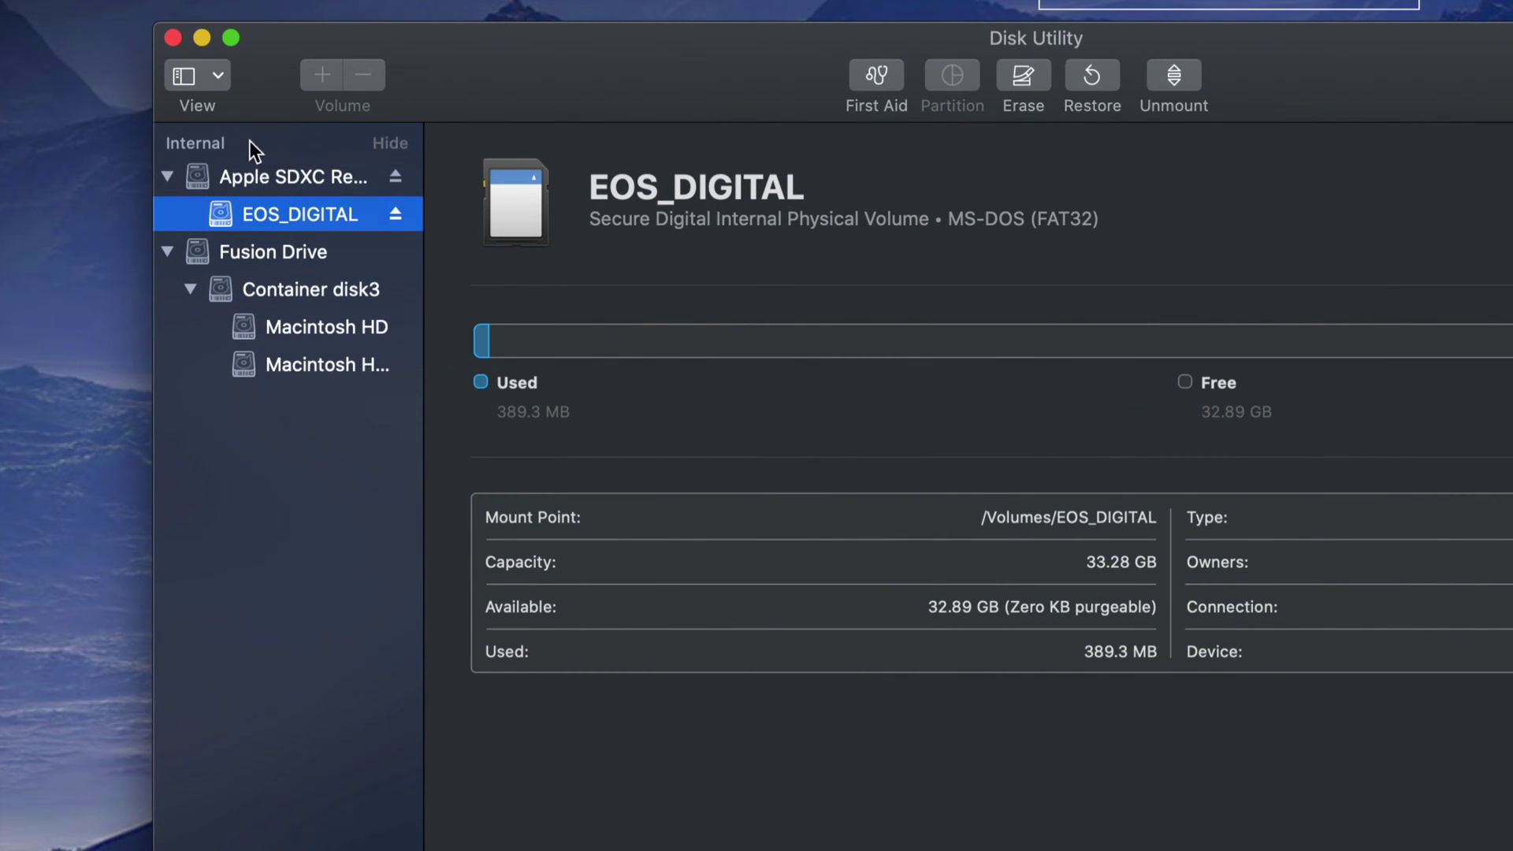
Compare the device list in Show Only Volumes mode with Show All Devices, ending on Show All Devices.
click(208, 77)
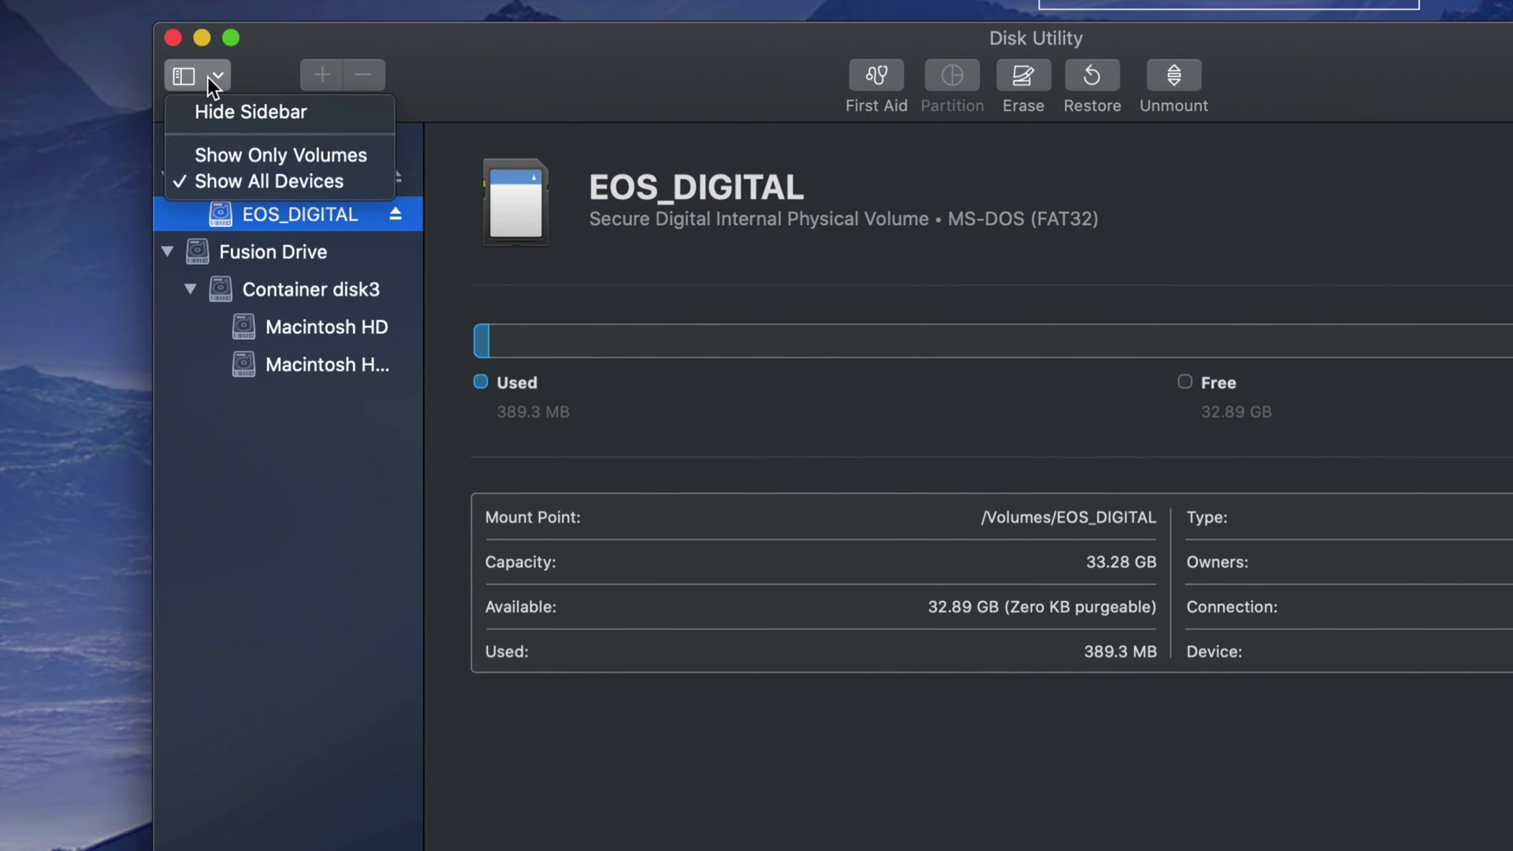
click(206, 157)
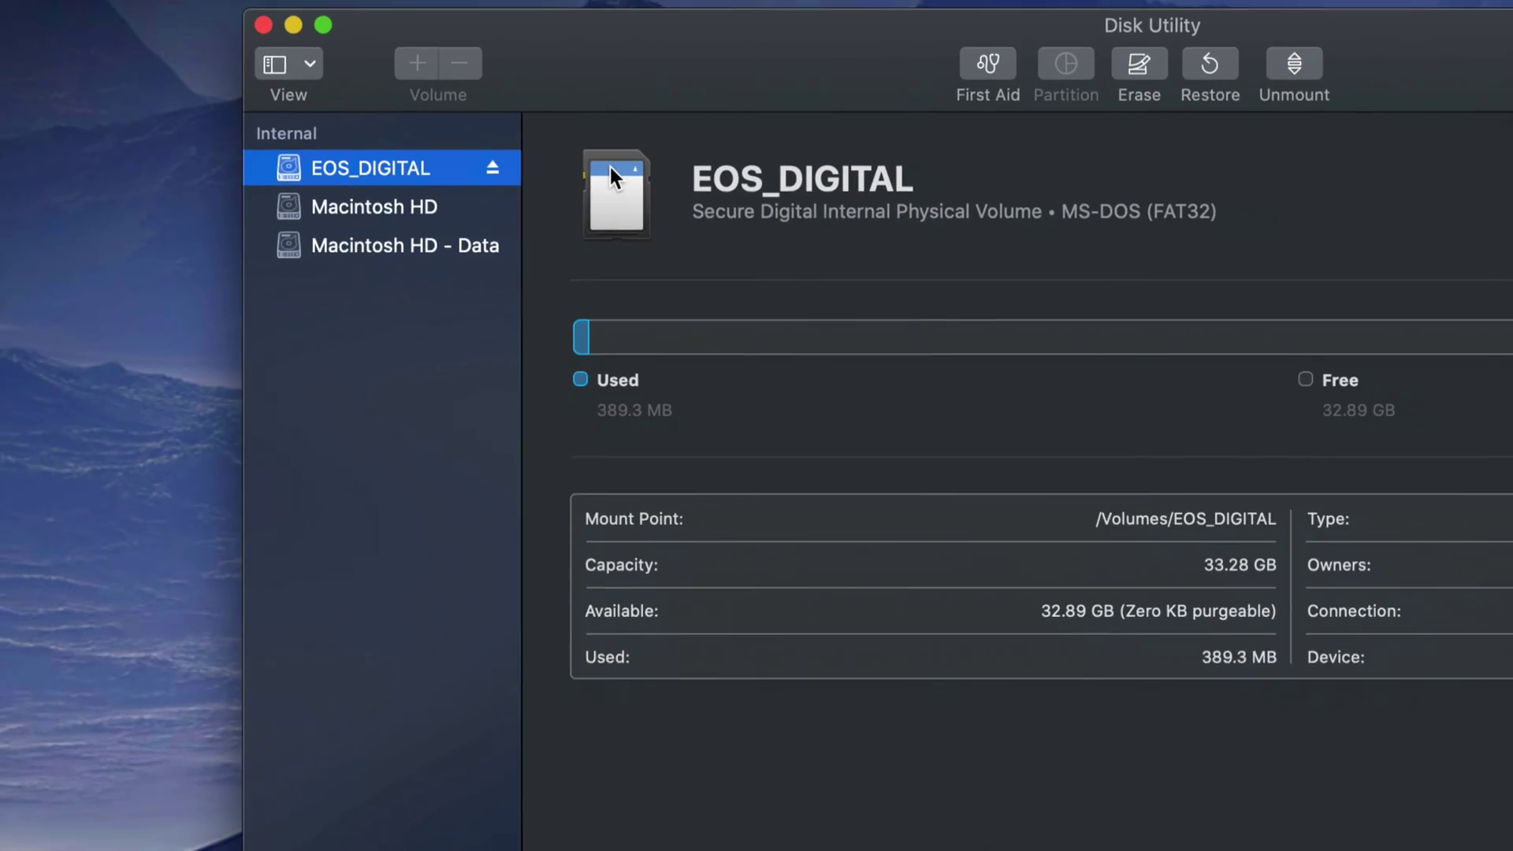
click(351, 77)
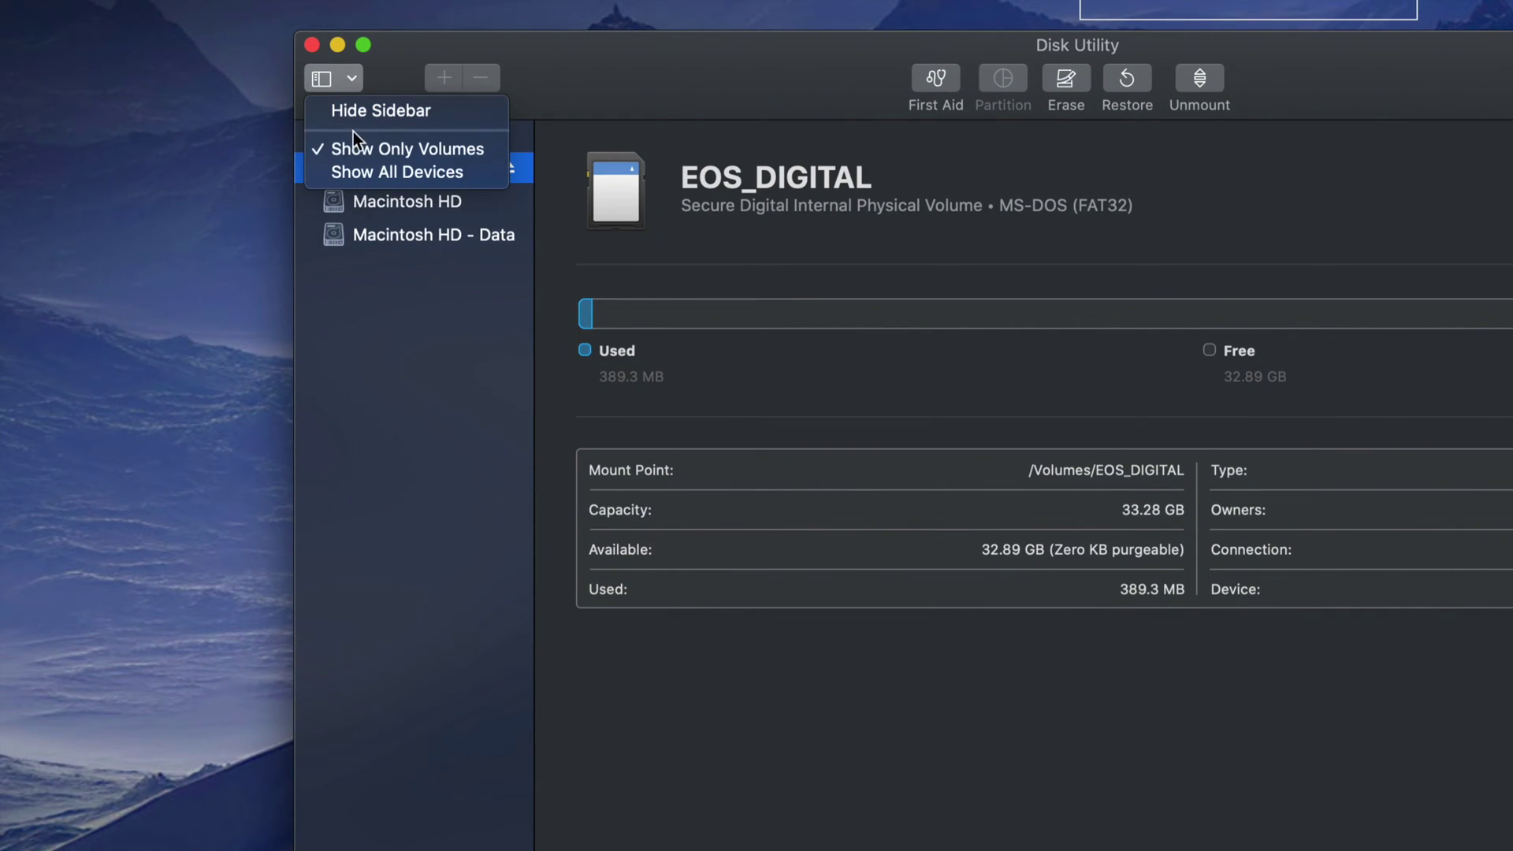
click(366, 172)
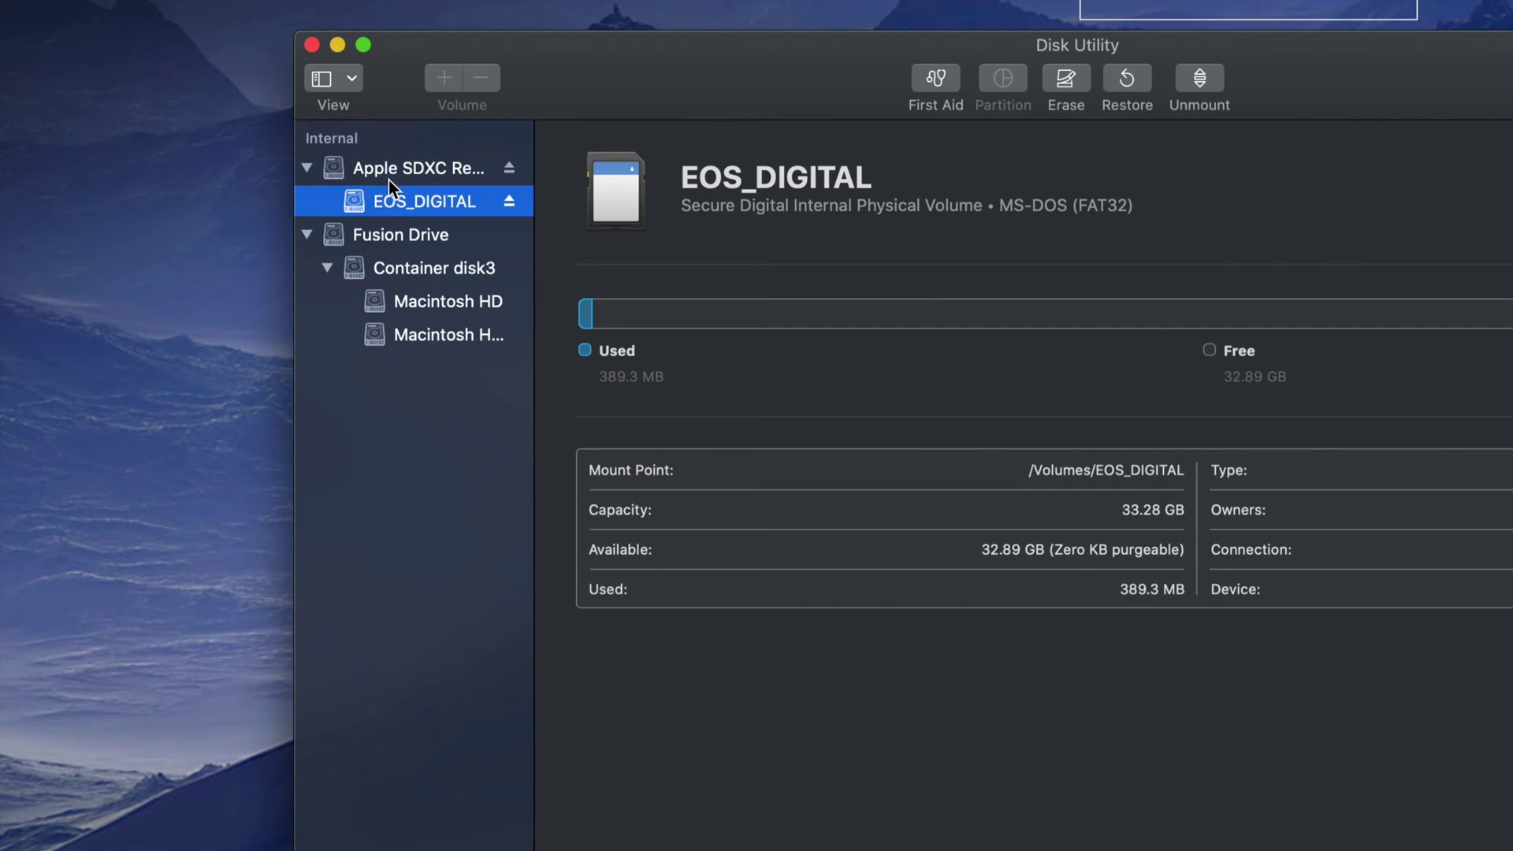
Examine the details of the Apple SDXC reader, the EOS_DIGITAL volume and the Fusion Drive, ending on EOS_DIGITAL.
click(395, 172)
click(409, 206)
click(409, 180)
click(420, 204)
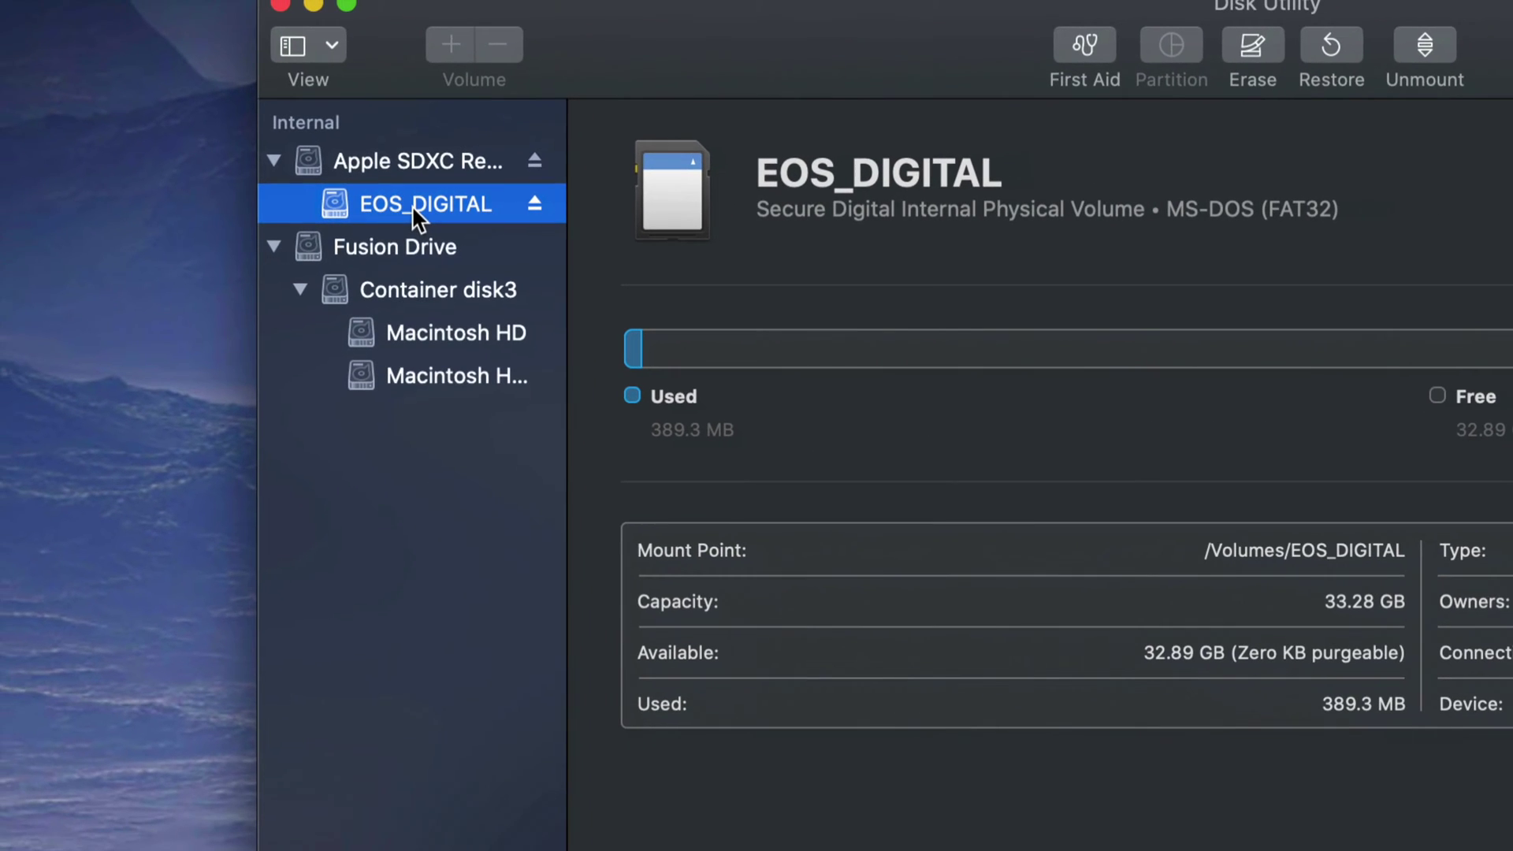
click(415, 250)
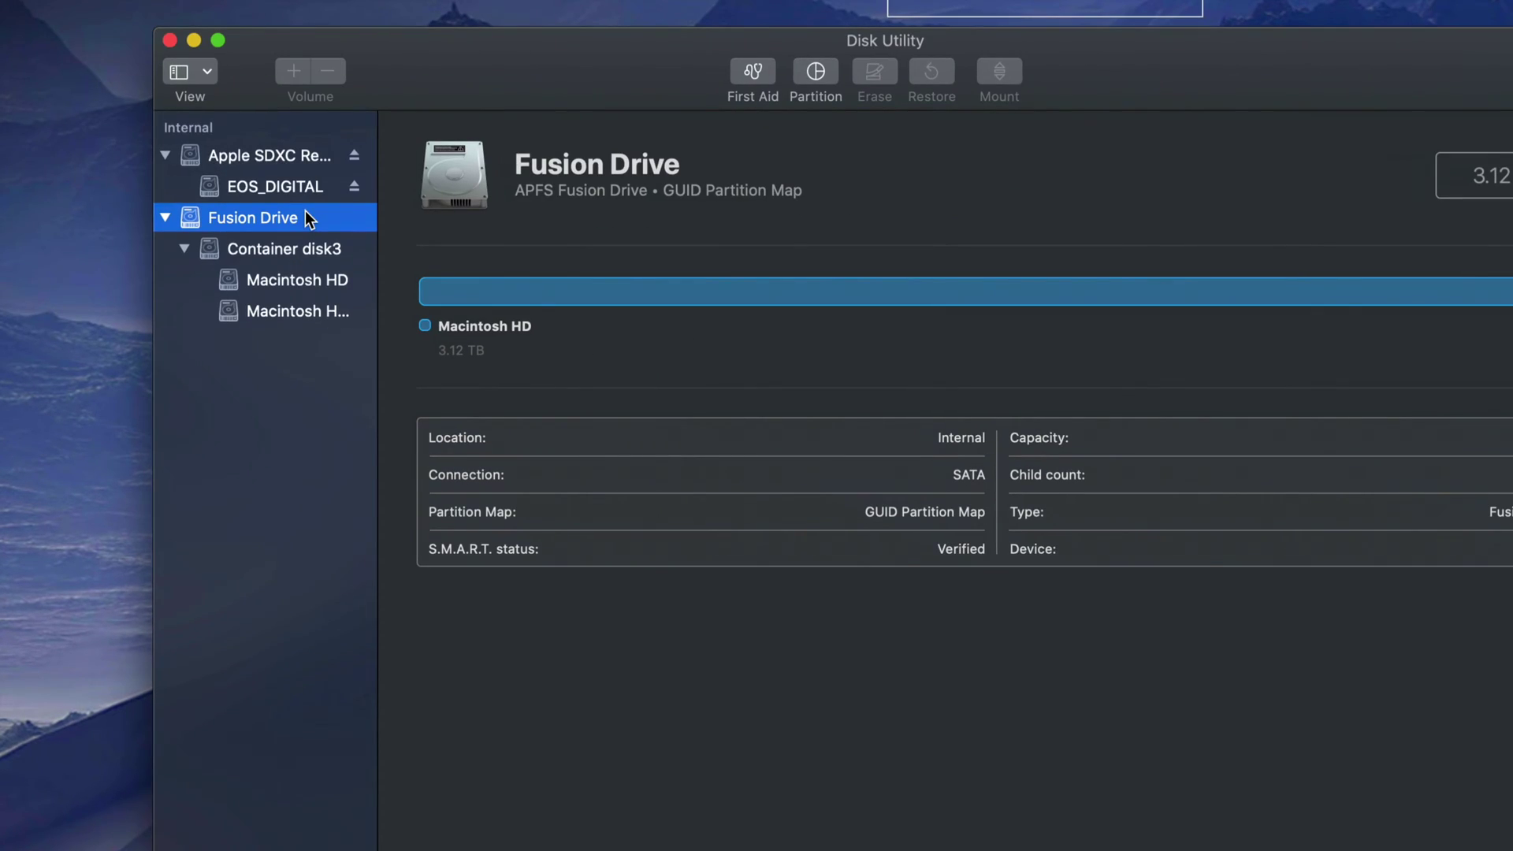
click(290, 187)
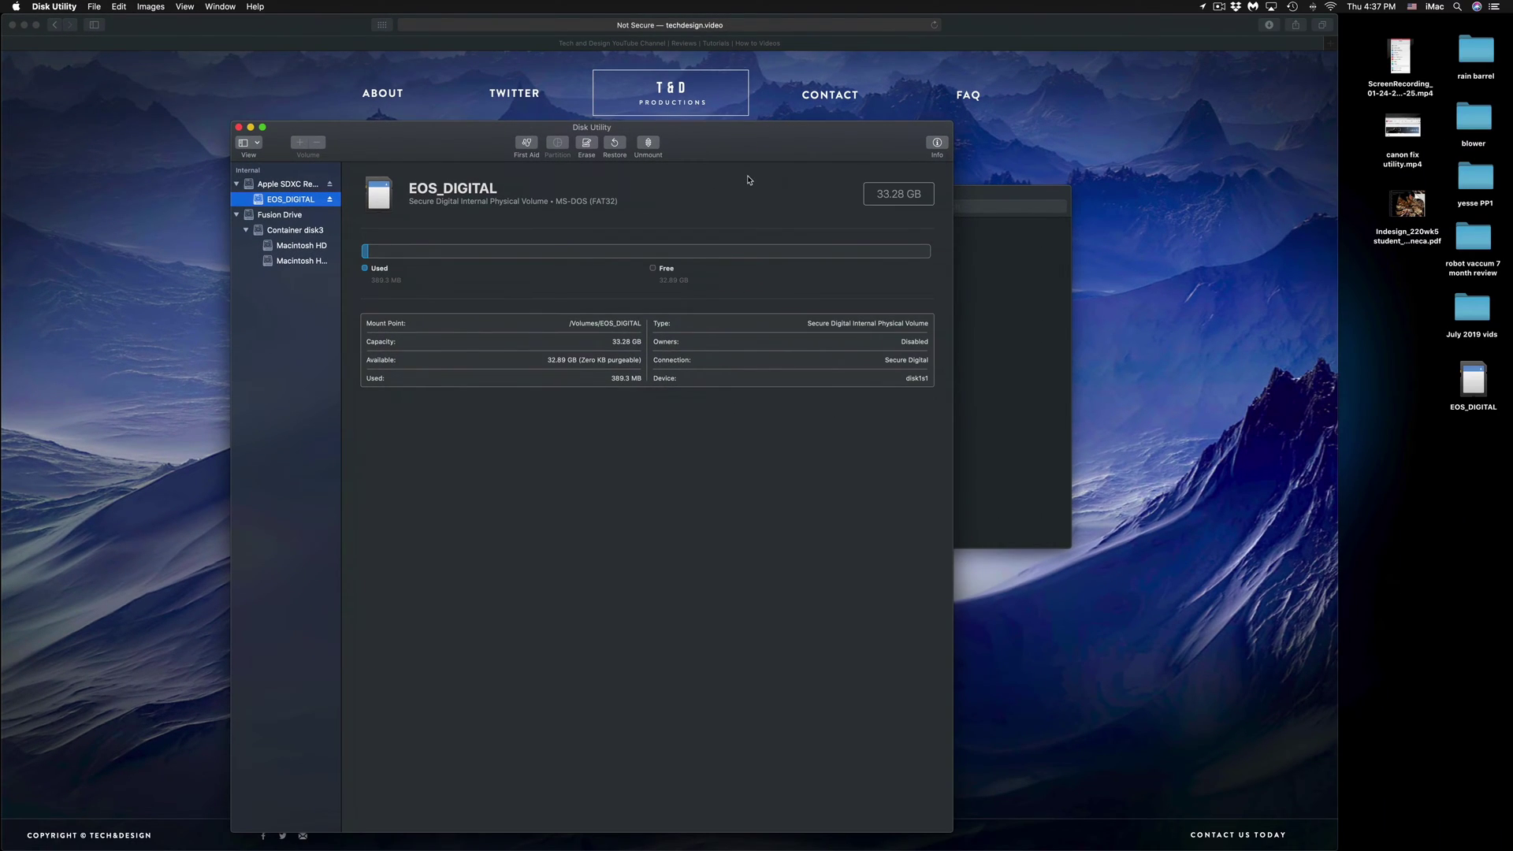
Return to the EOS_DIGITAL Finder window, move it beside the desktop icons, and open the 100CANON folder inside DCIM.
click(995, 281)
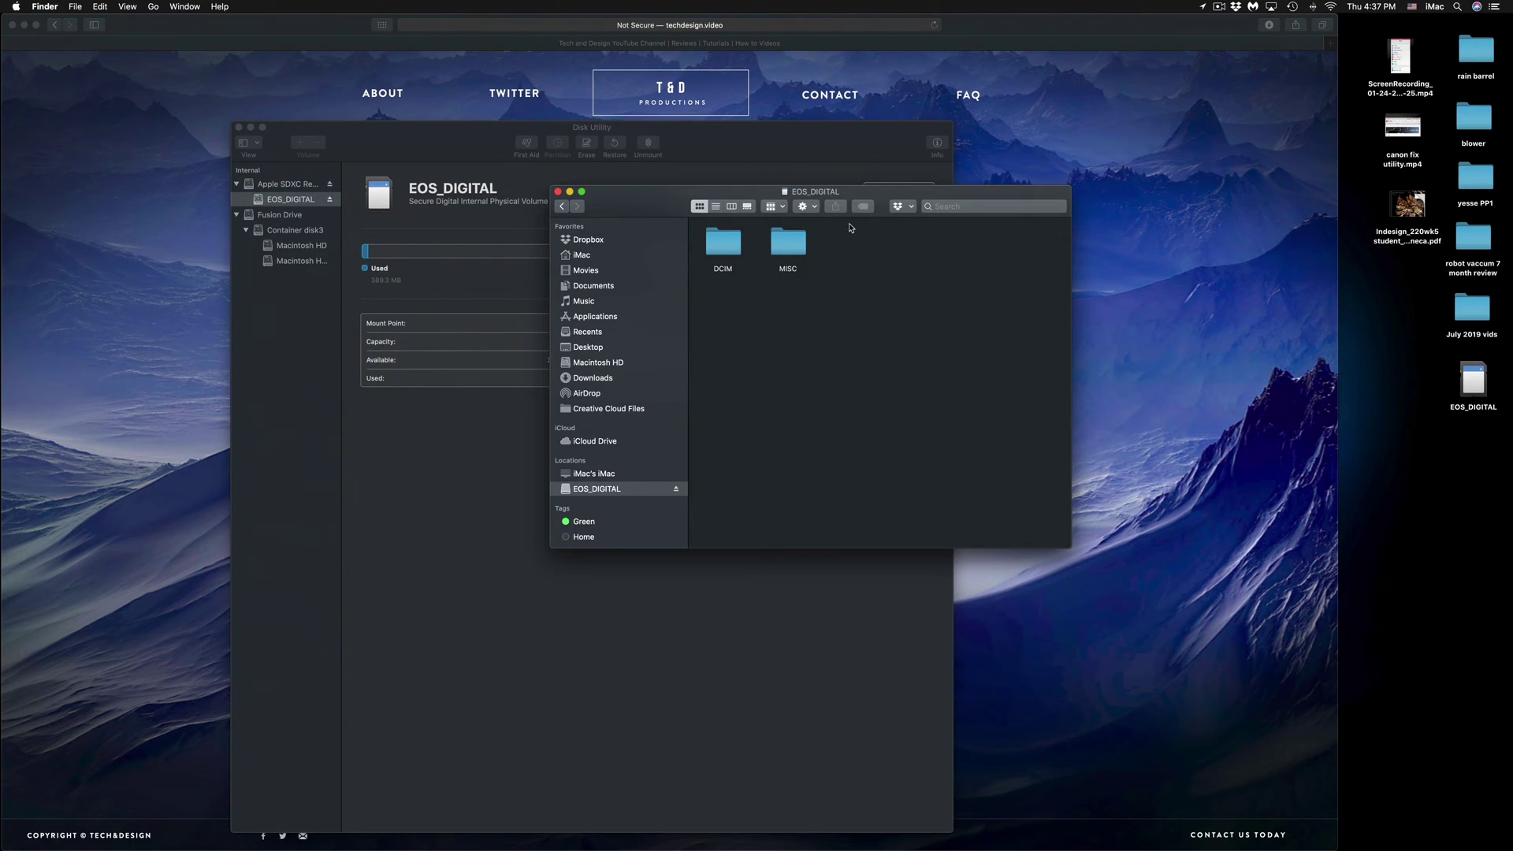
drag(667, 191, 635, 197)
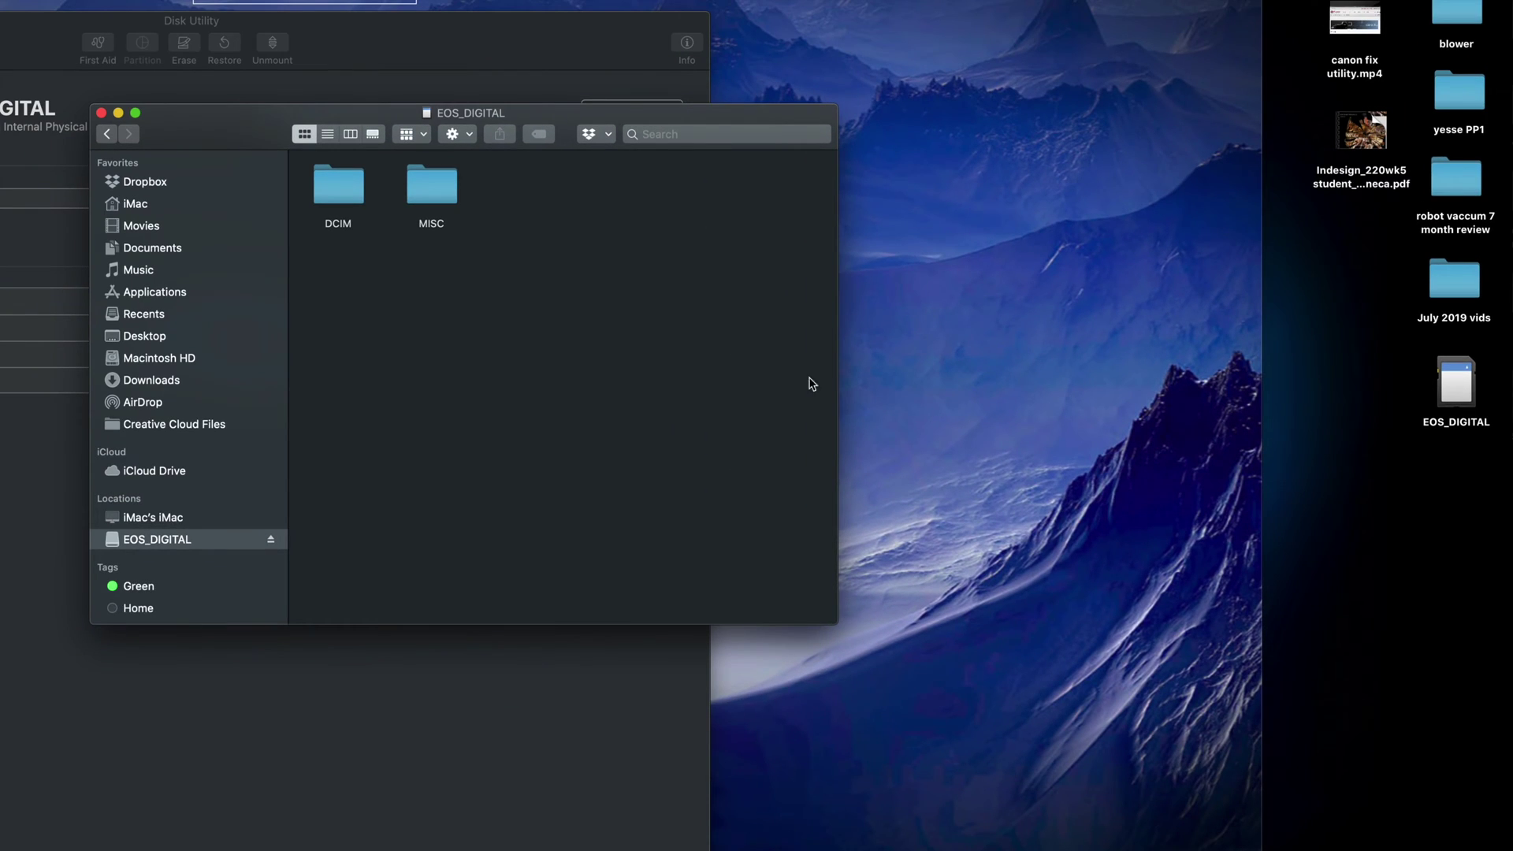
drag(203, 111, 521, 160)
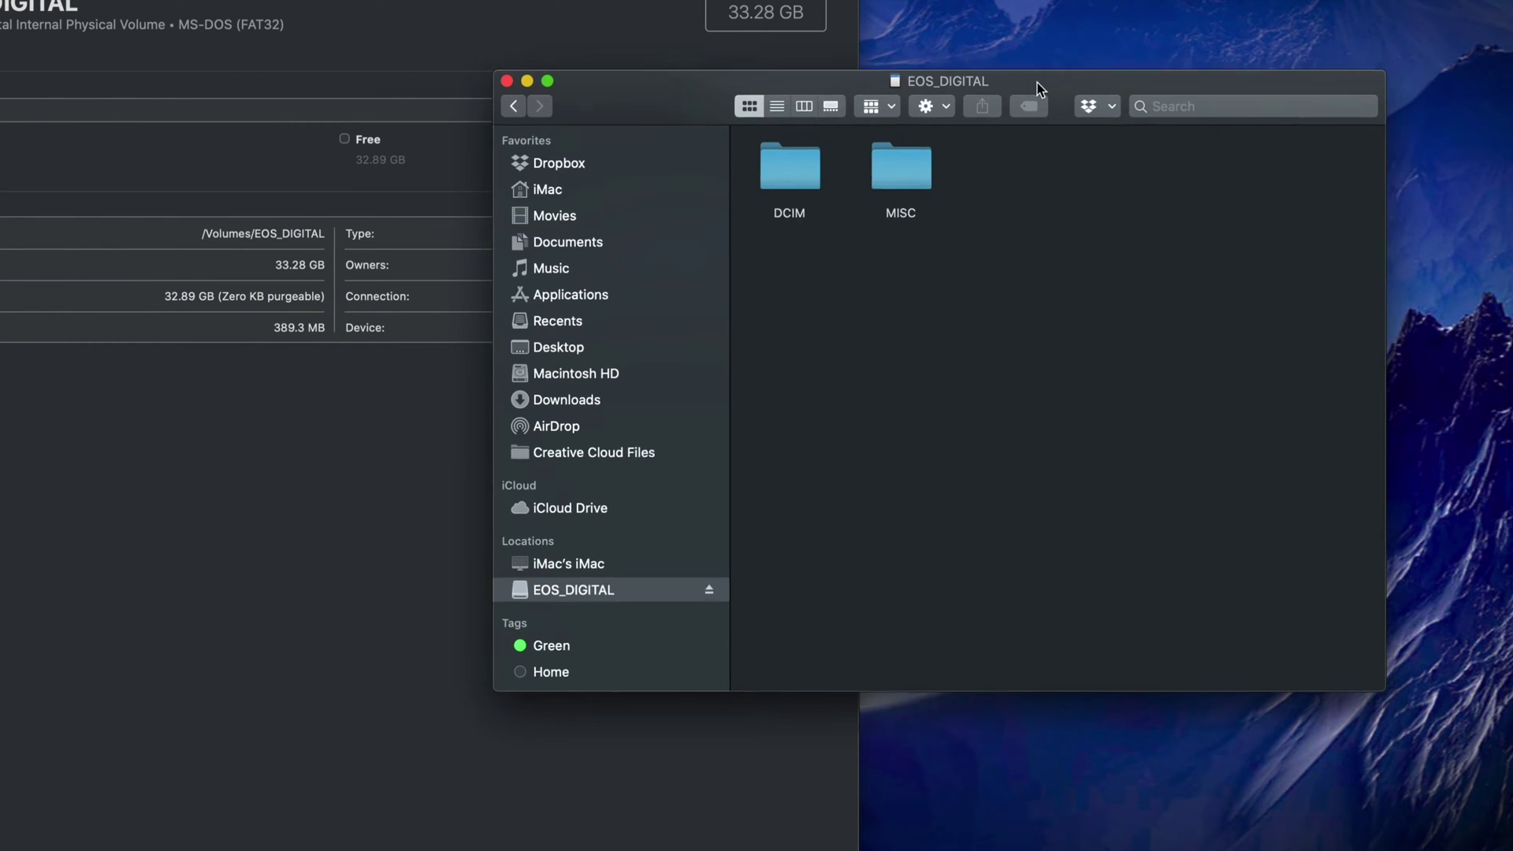
drag(1037, 79, 999, 114)
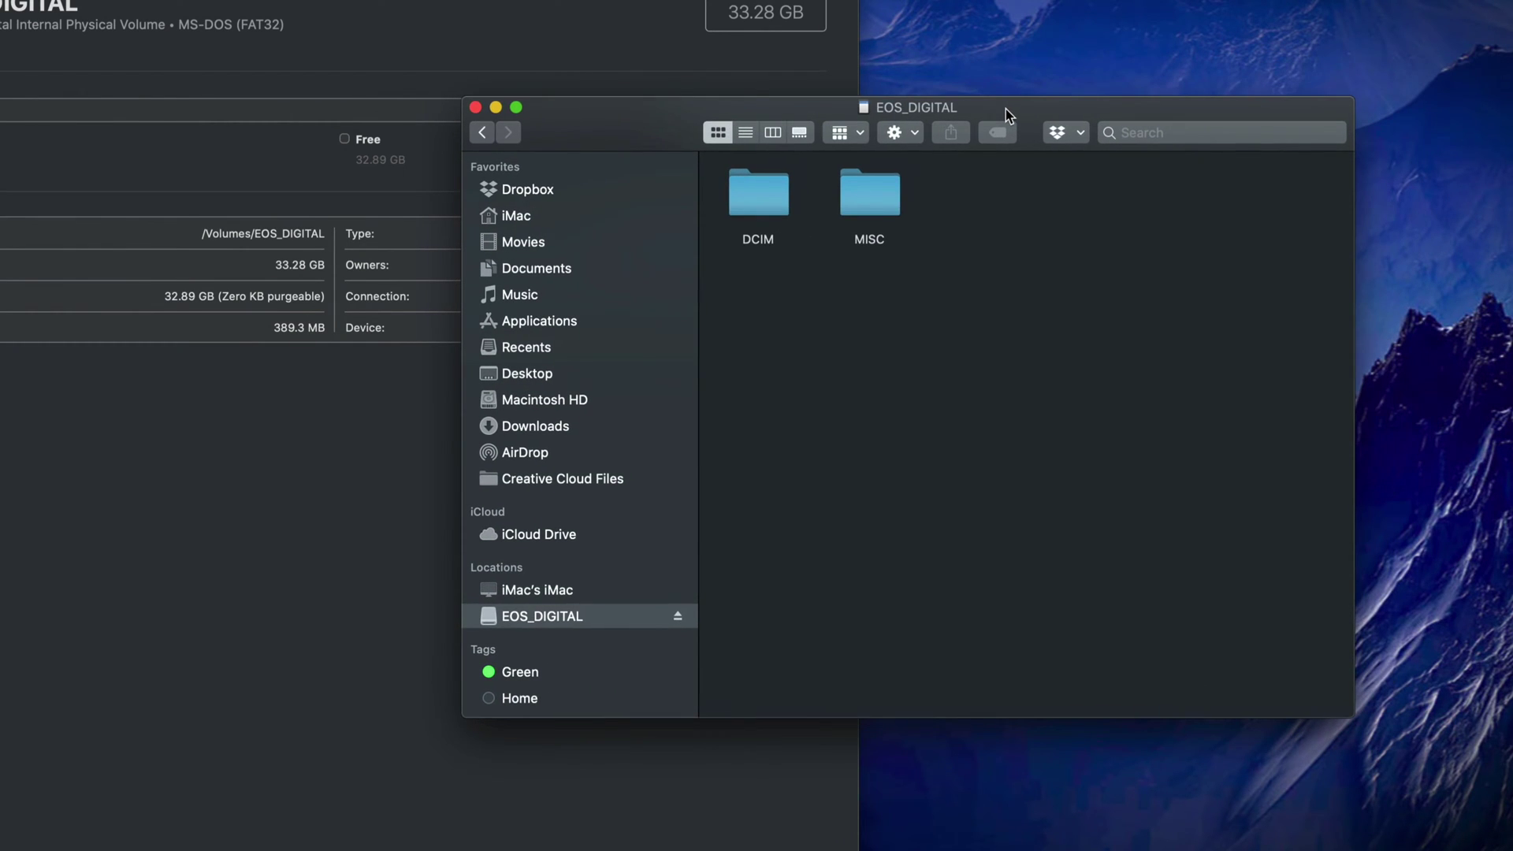
double_click(775, 202)
click(777, 197)
double_click(776, 197)
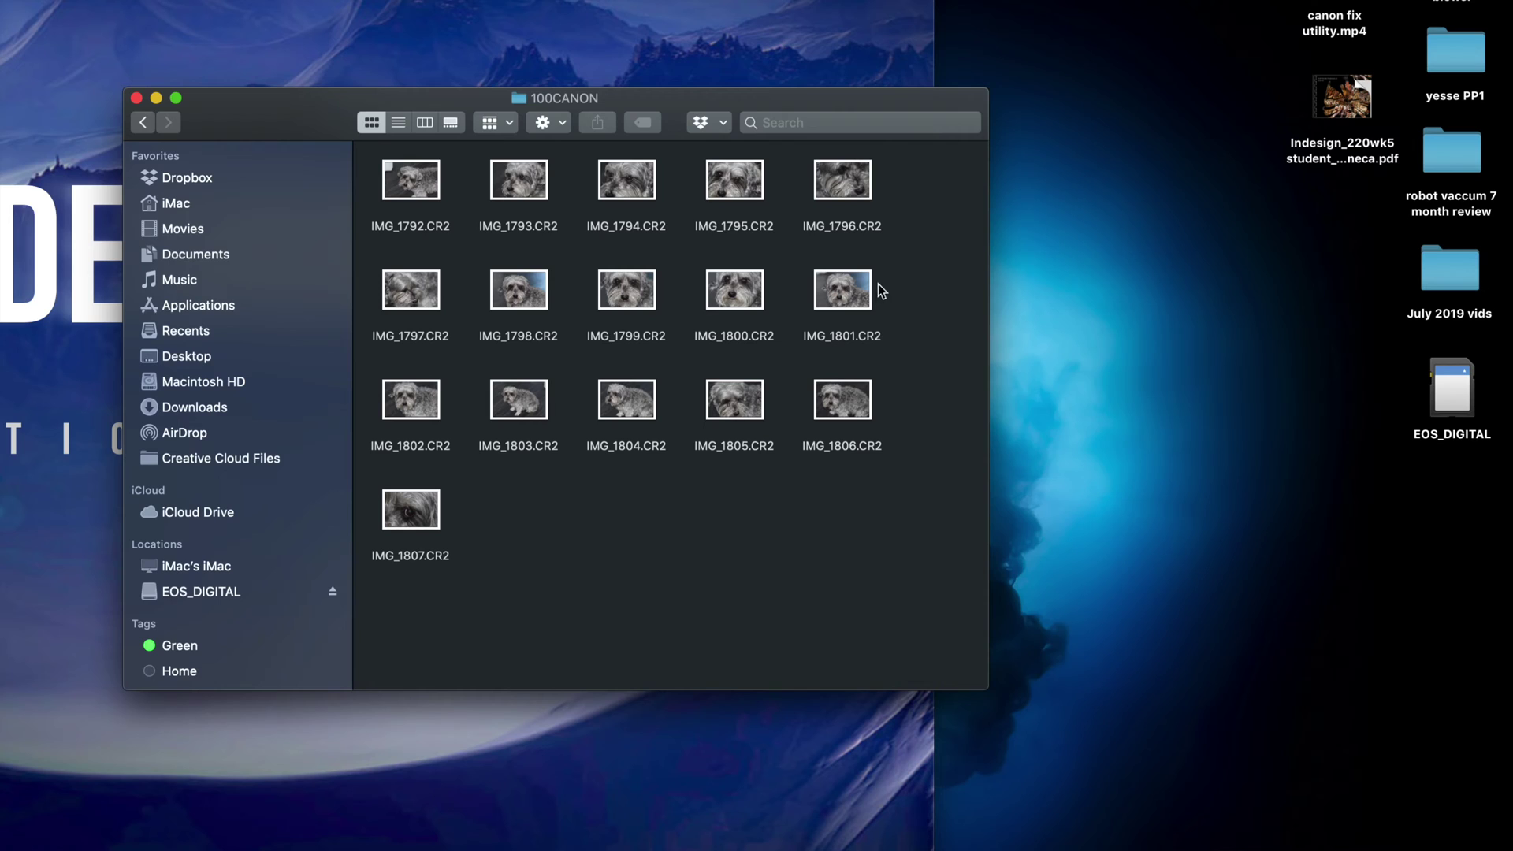
Copy IMG_1805.CR2 and IMG_1806.CR2 from the card to the desktop and put both into a new folder there.
drag(911, 184, 416, 583)
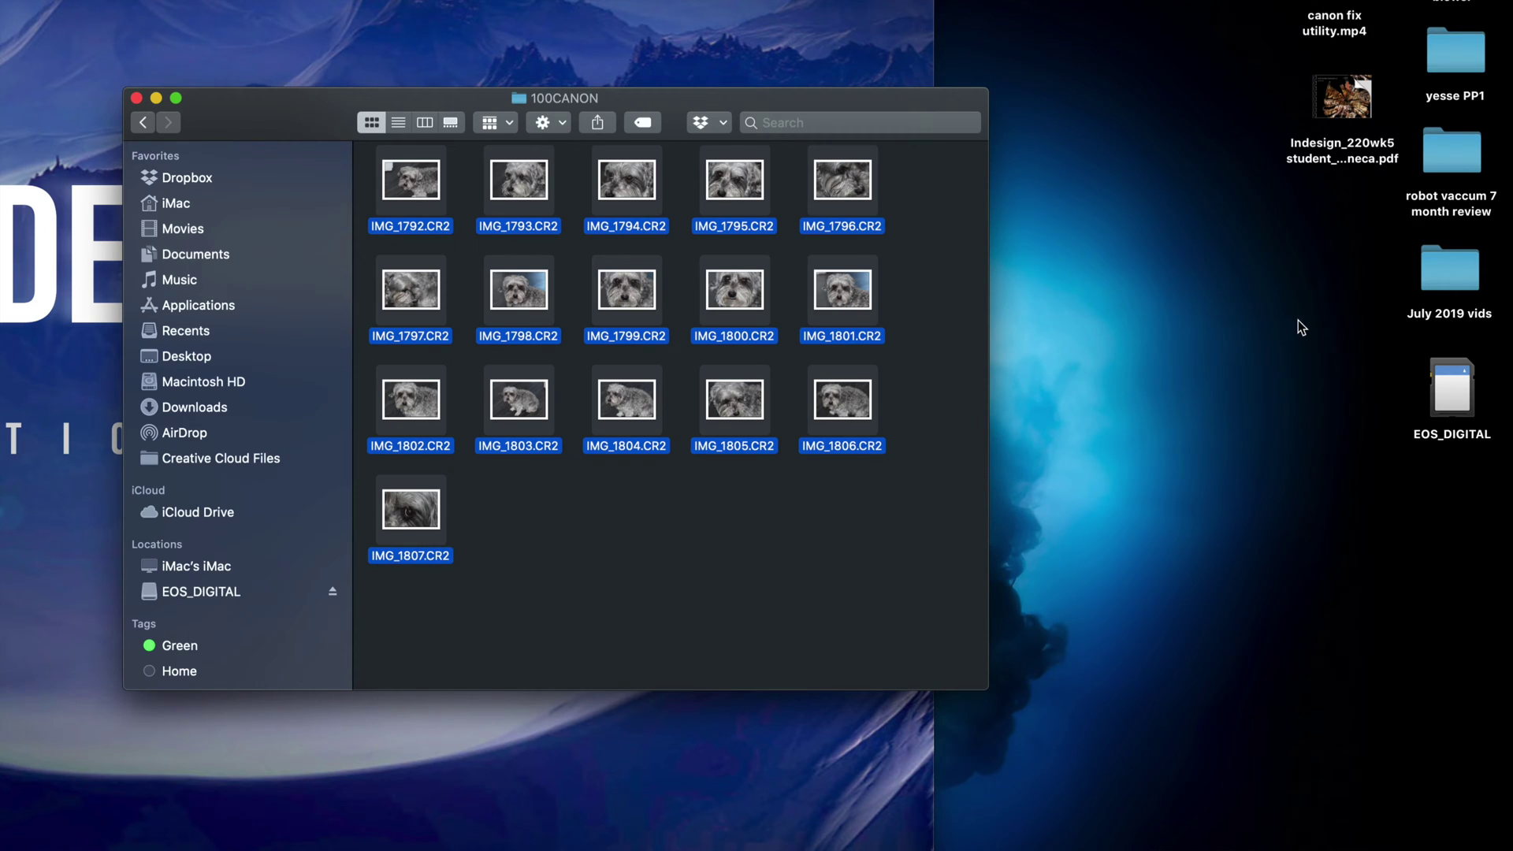
drag(914, 376, 1146, 343)
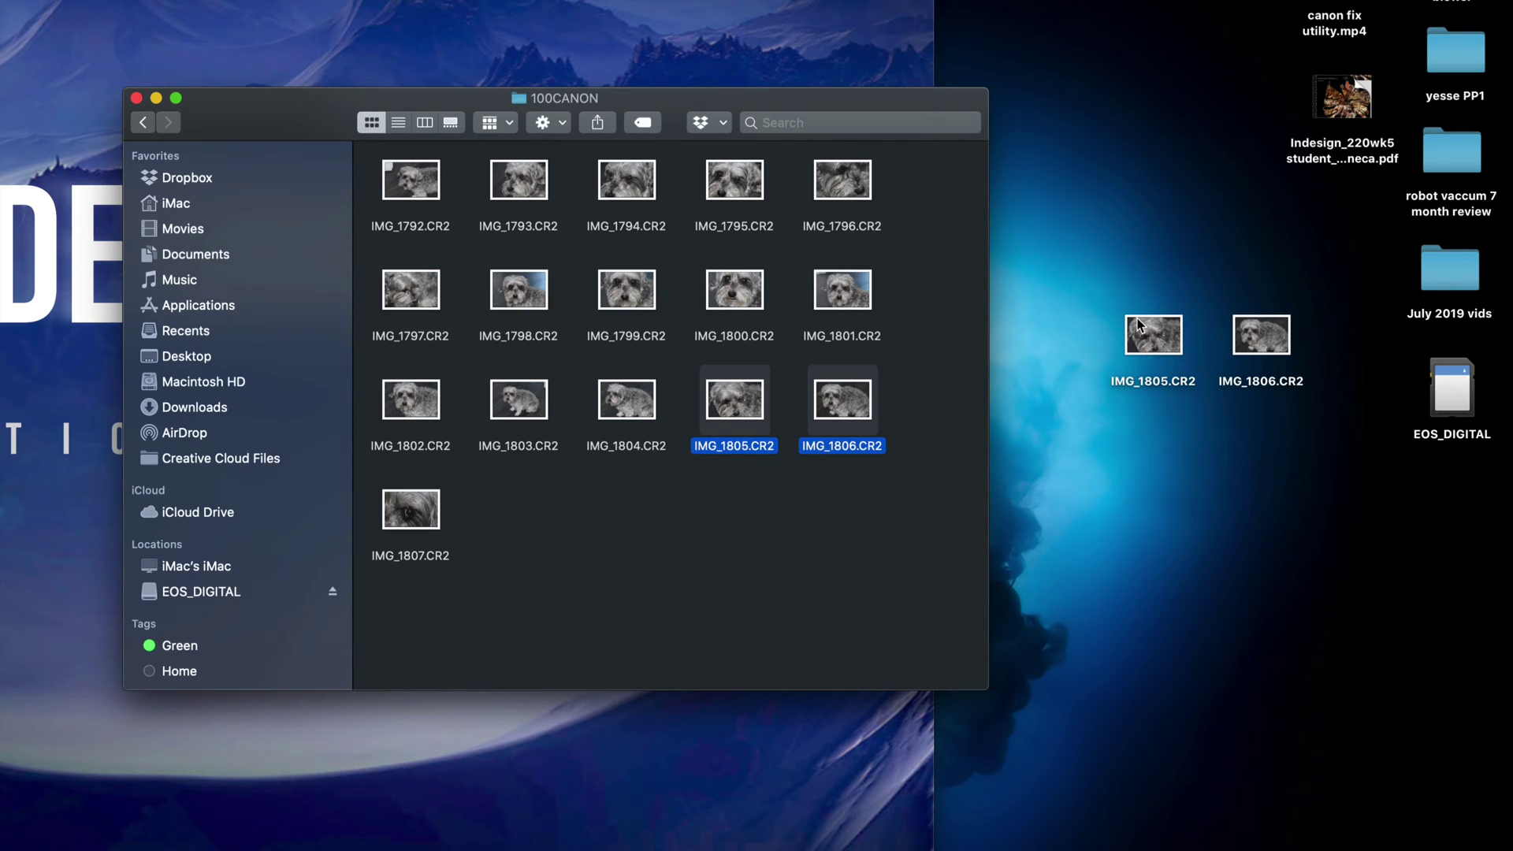
right_click(1096, 218)
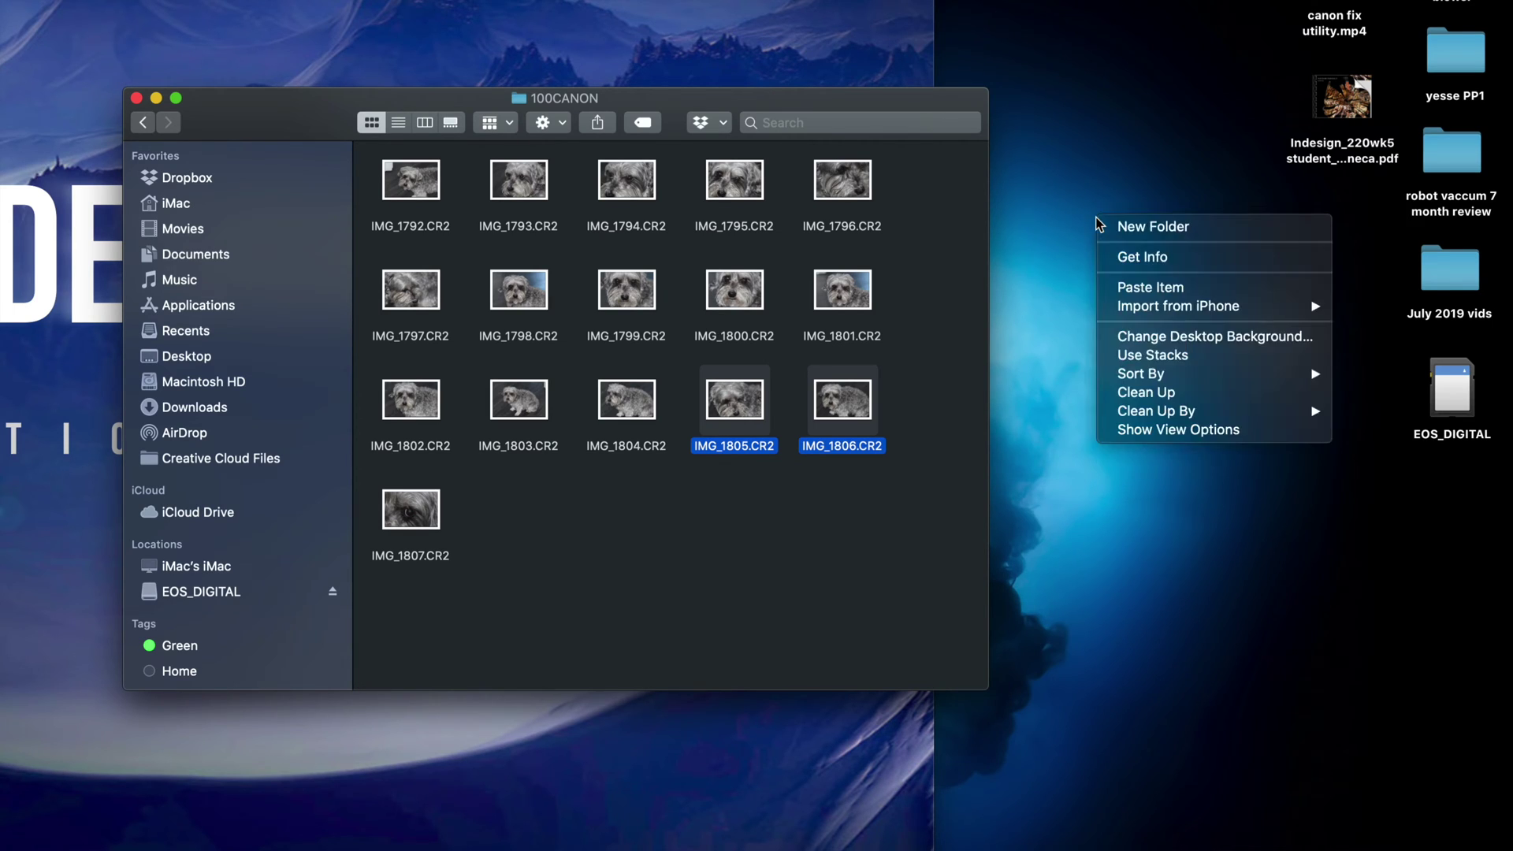
click(1122, 229)
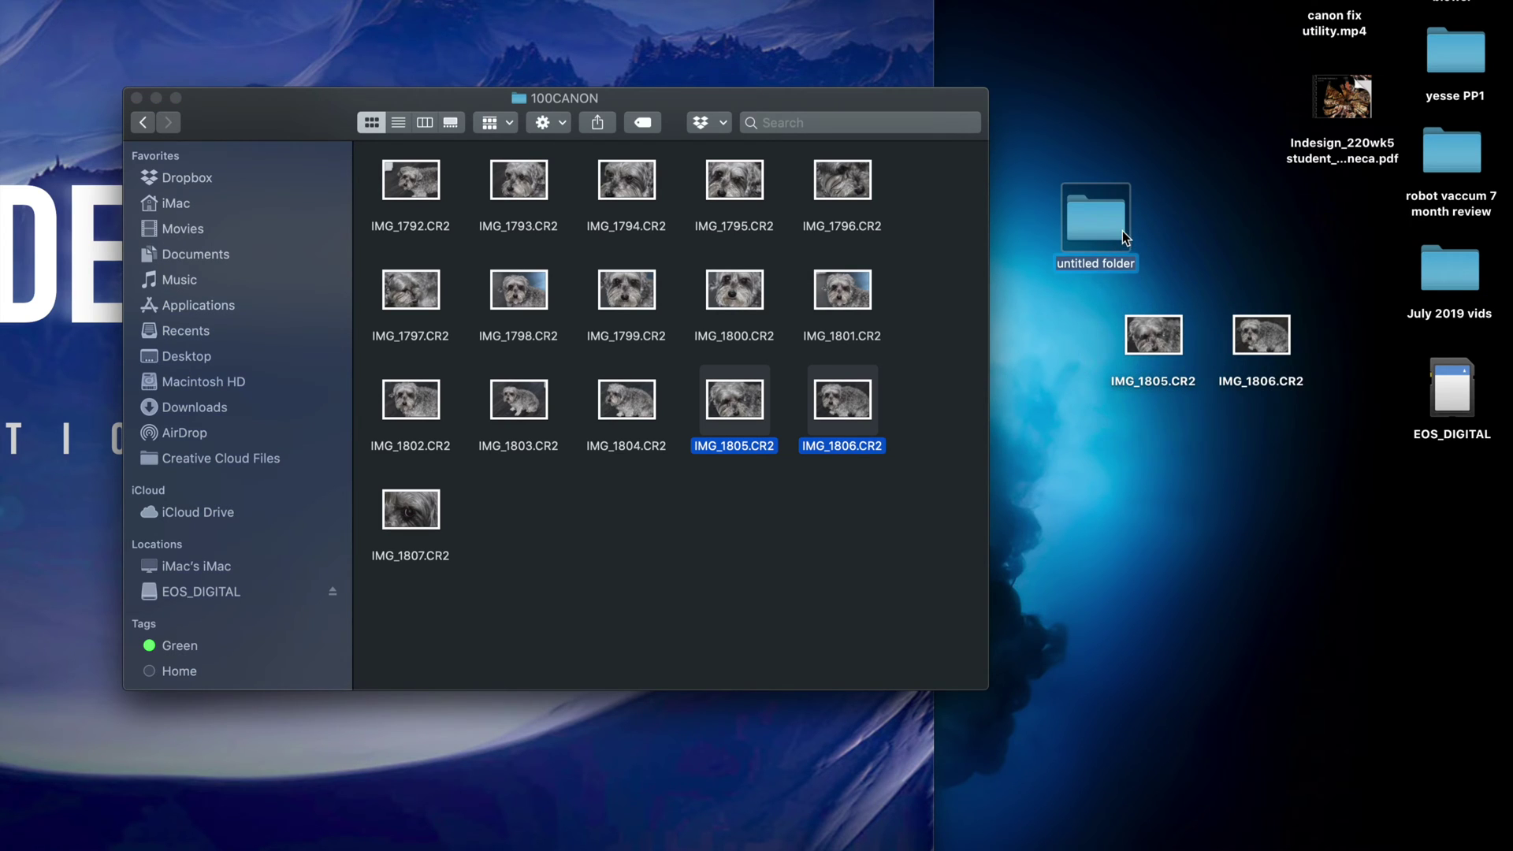
click(1190, 275)
drag(1287, 361, 1110, 238)
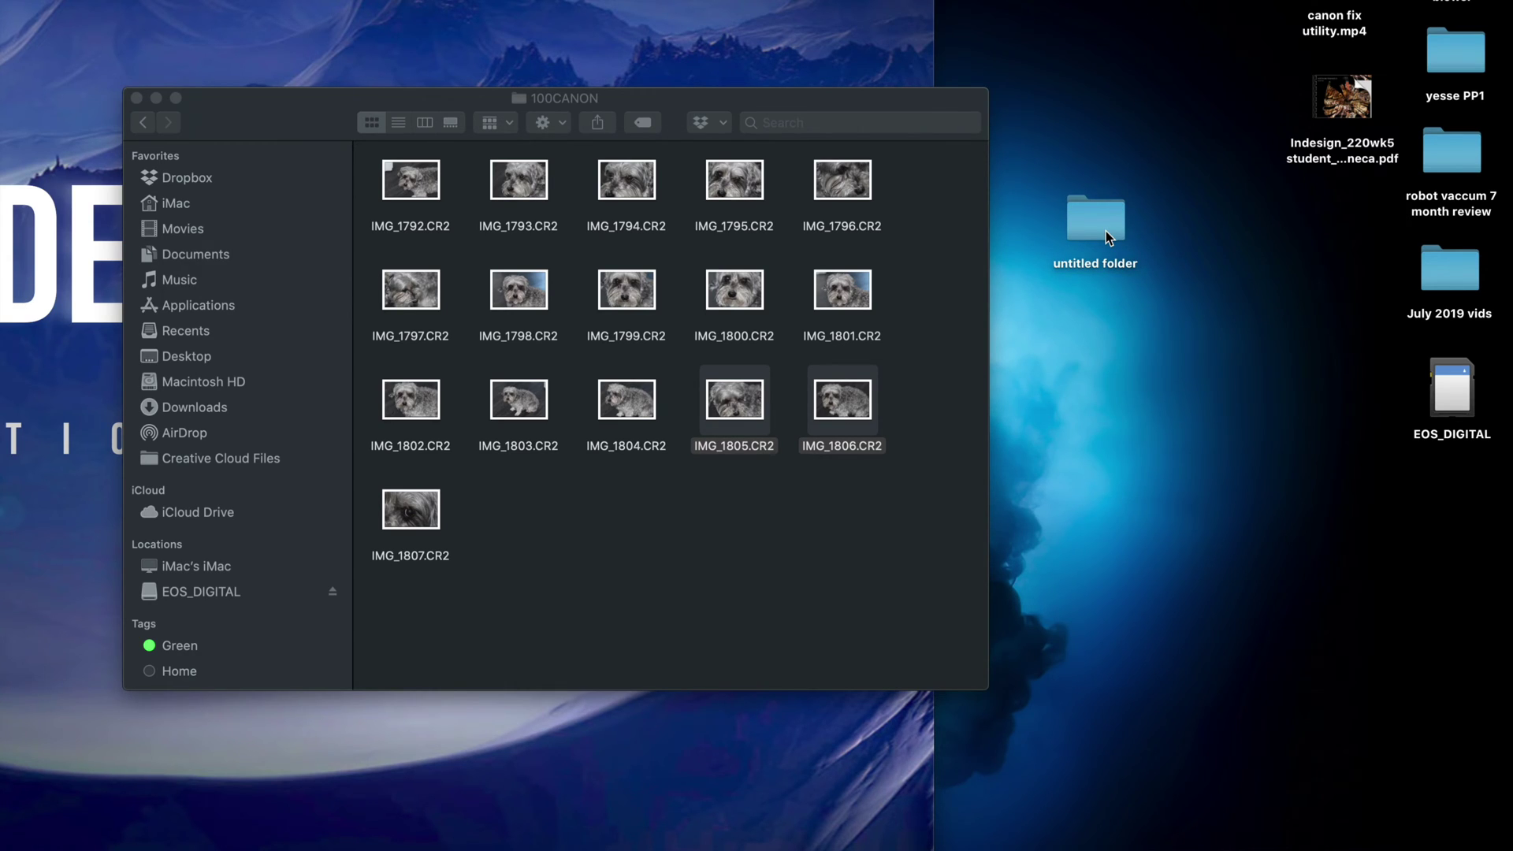
click(845, 481)
drag(861, 480, 738, 400)
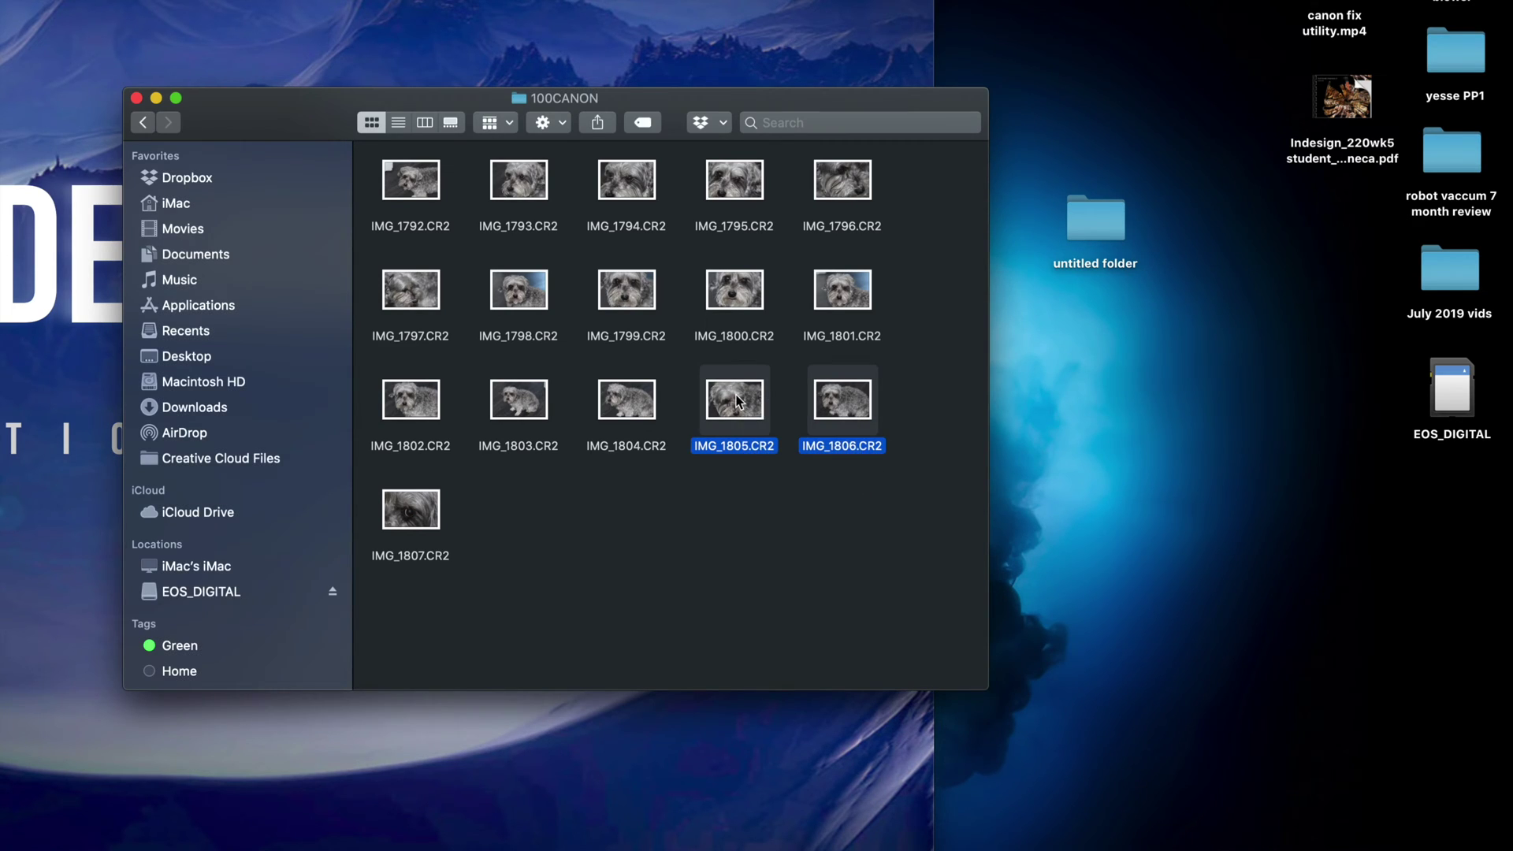
right_click(738, 400)
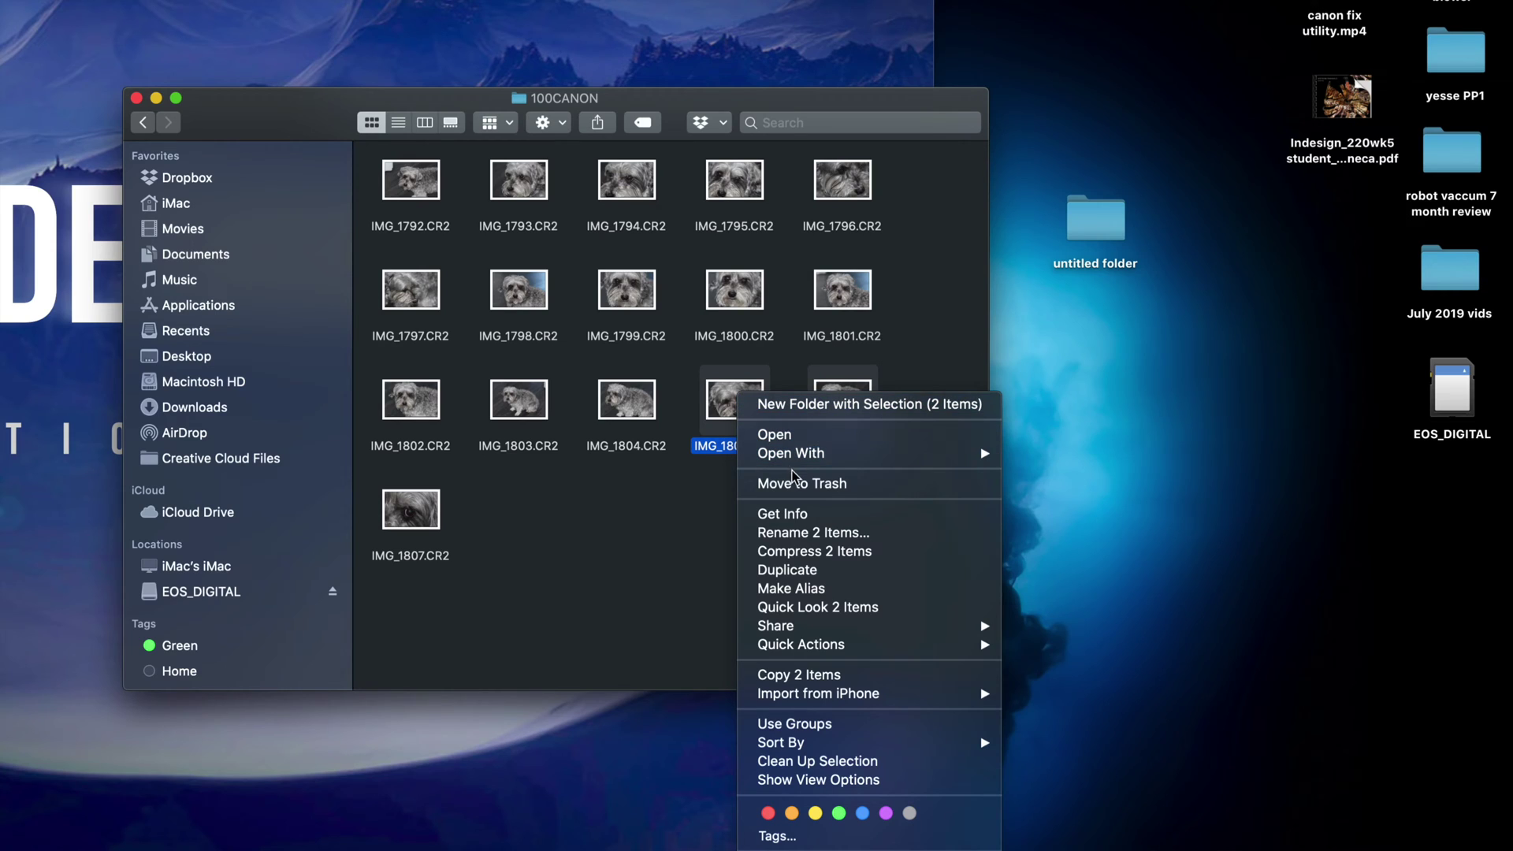
click(640, 489)
click(835, 512)
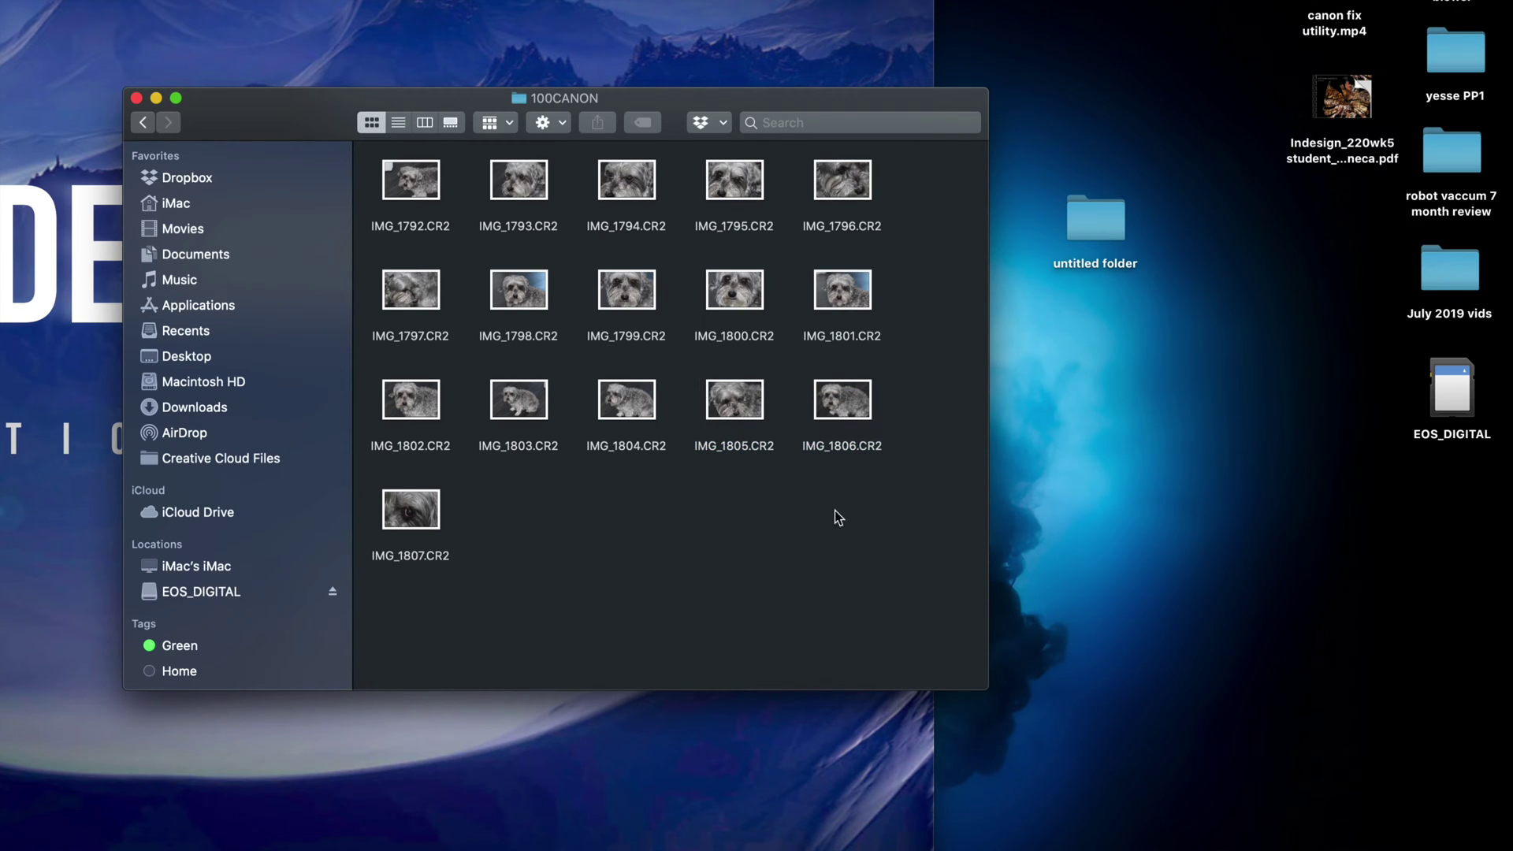
Copy IMG_1806.CR2 from the 100CANON folder to the clipboard.
click(853, 414)
right_click(852, 414)
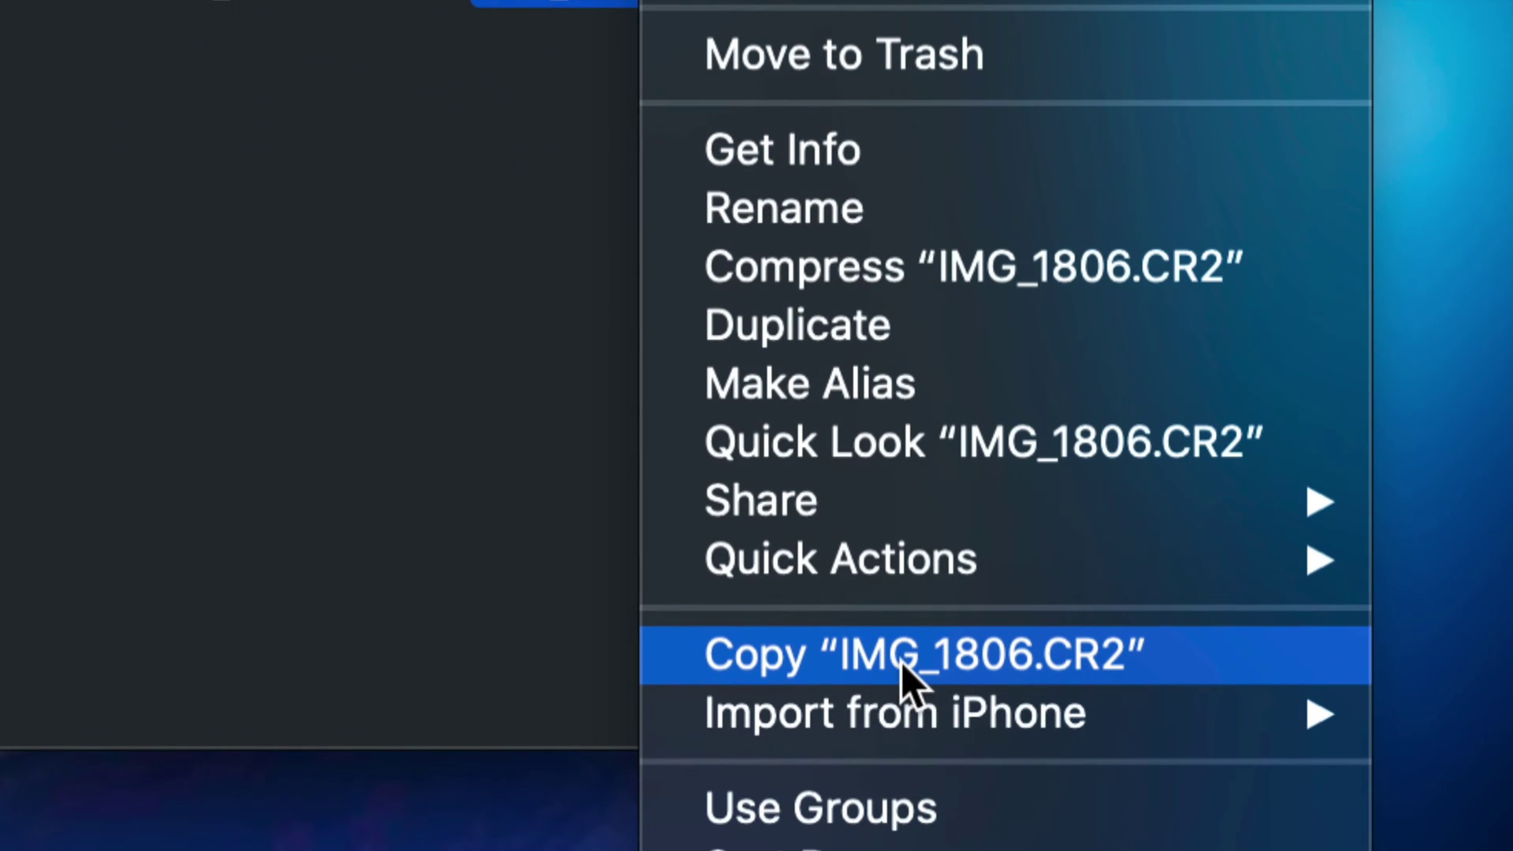
click(902, 661)
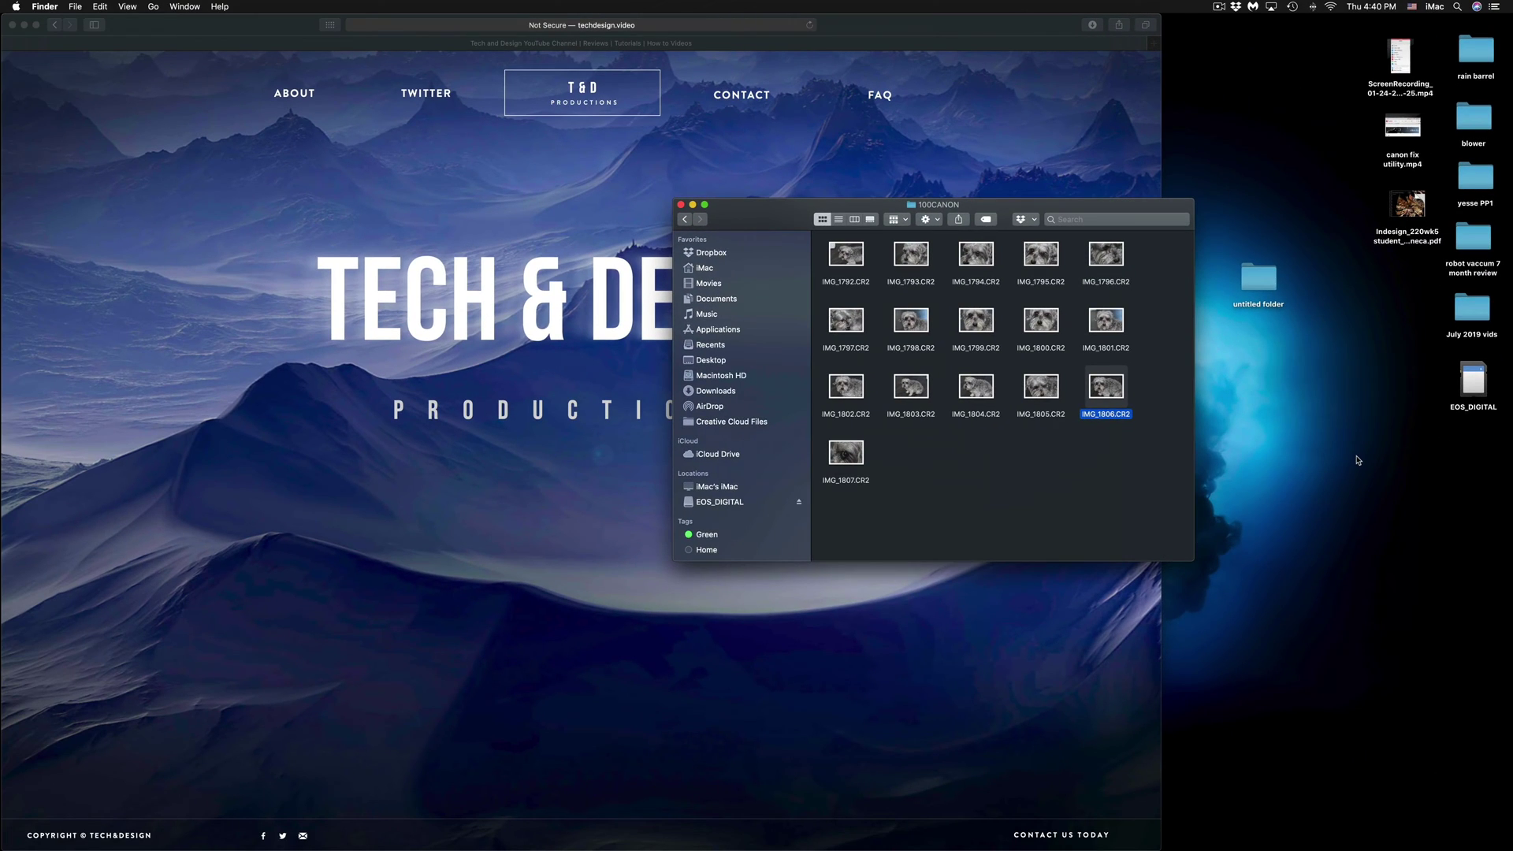
Paste the copied IMG_1806.CR2 onto the desktop and place it directly below the untitled folder.
click(1358, 460)
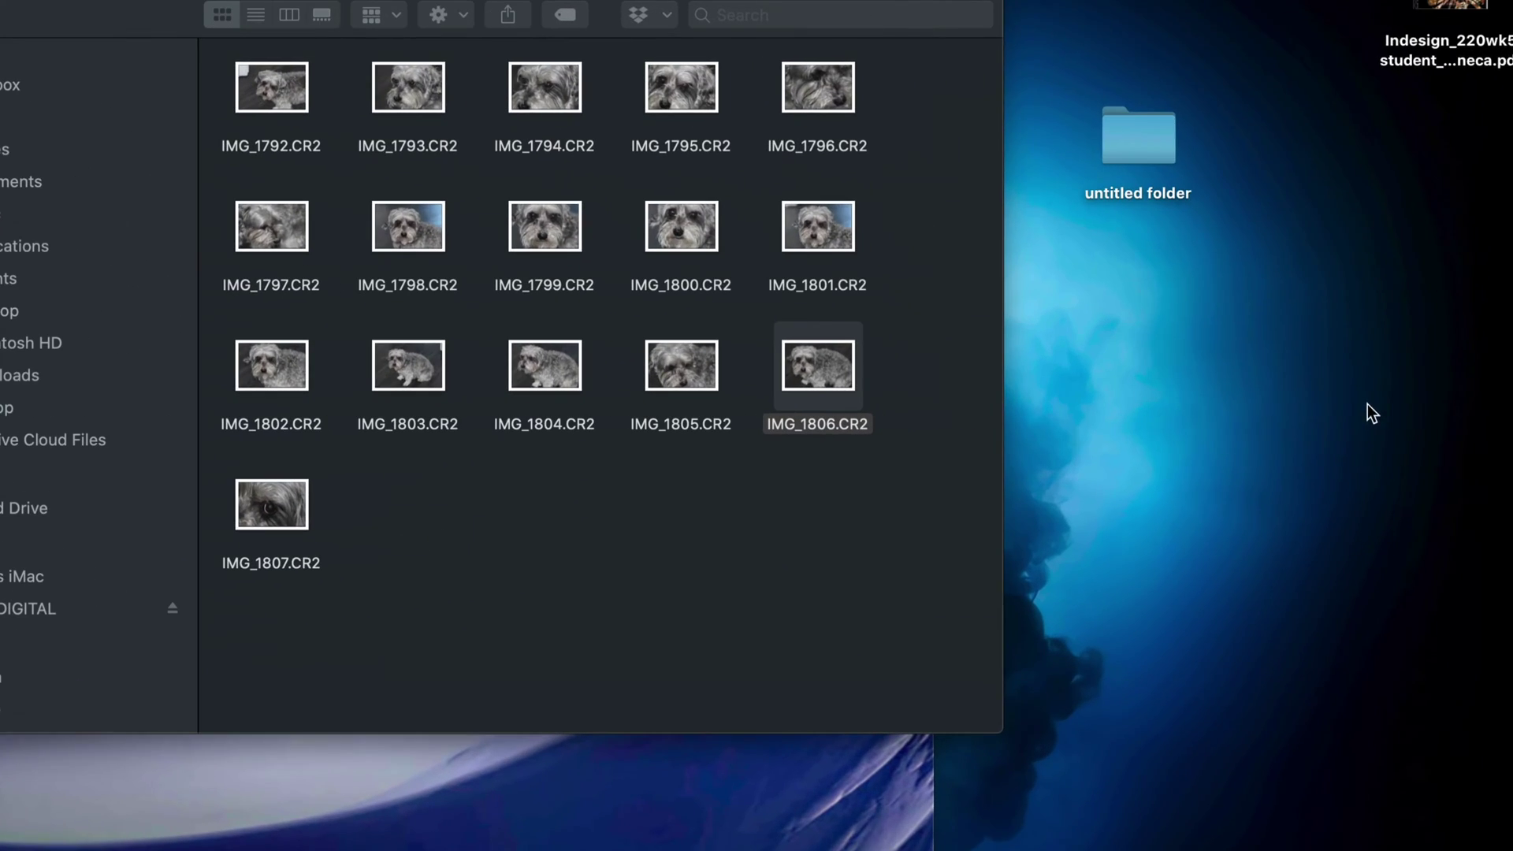
right_click(1198, 362)
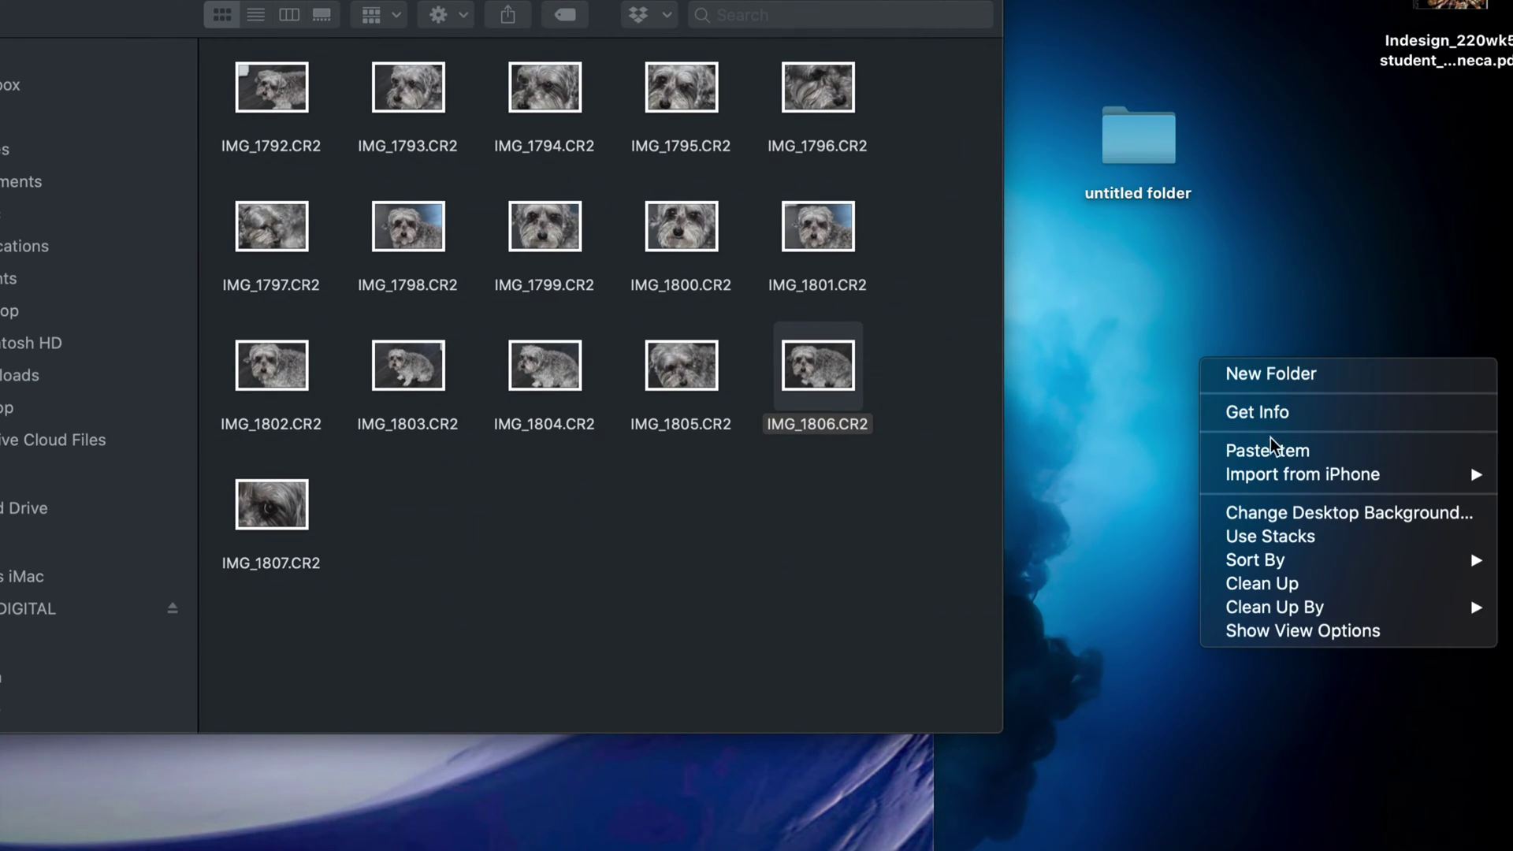
click(1281, 455)
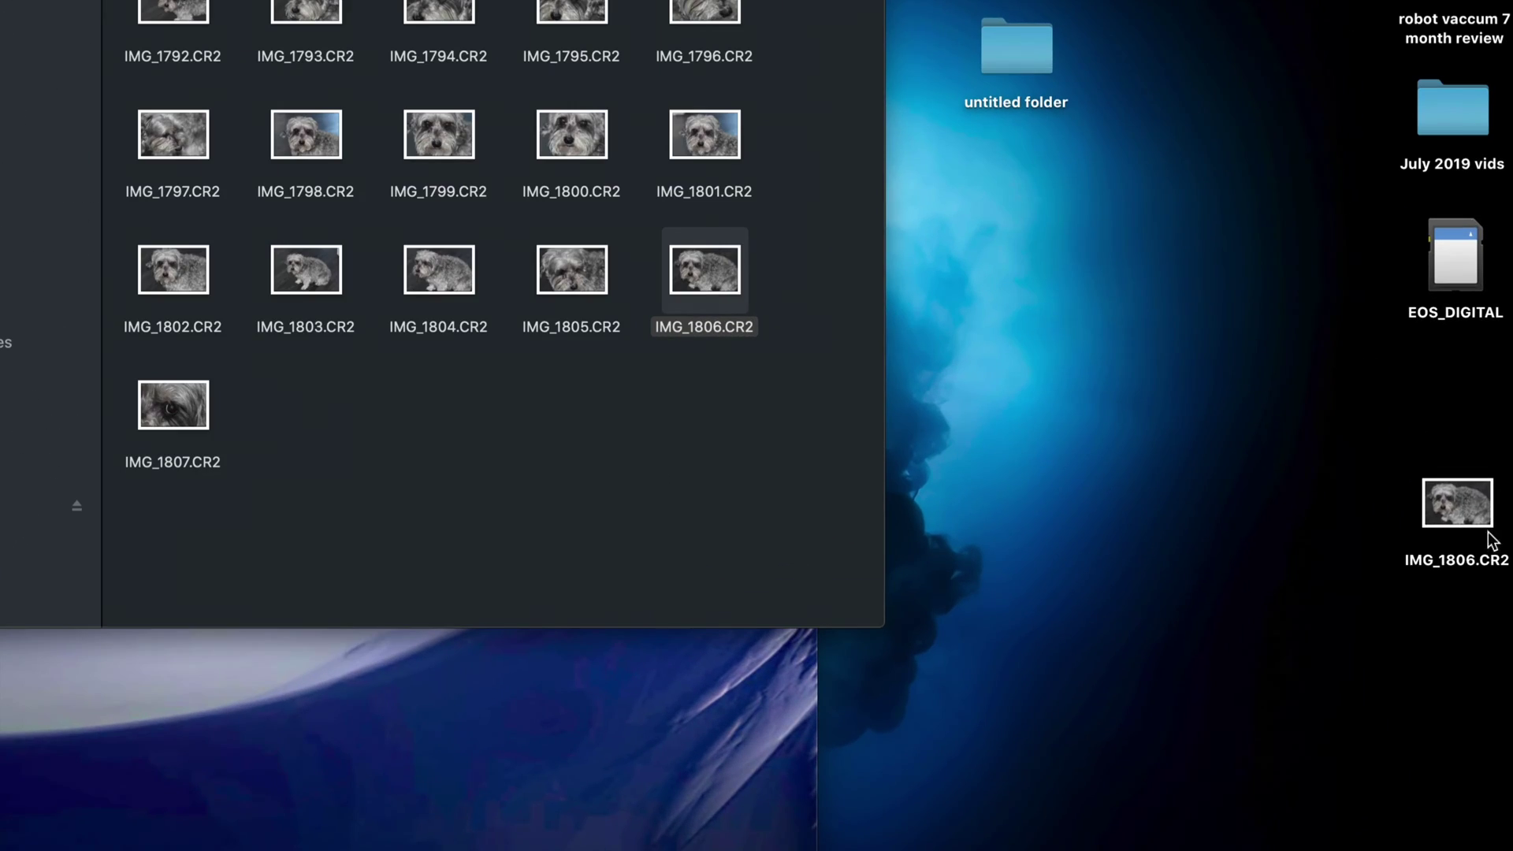
drag(1472, 526, 1263, 360)
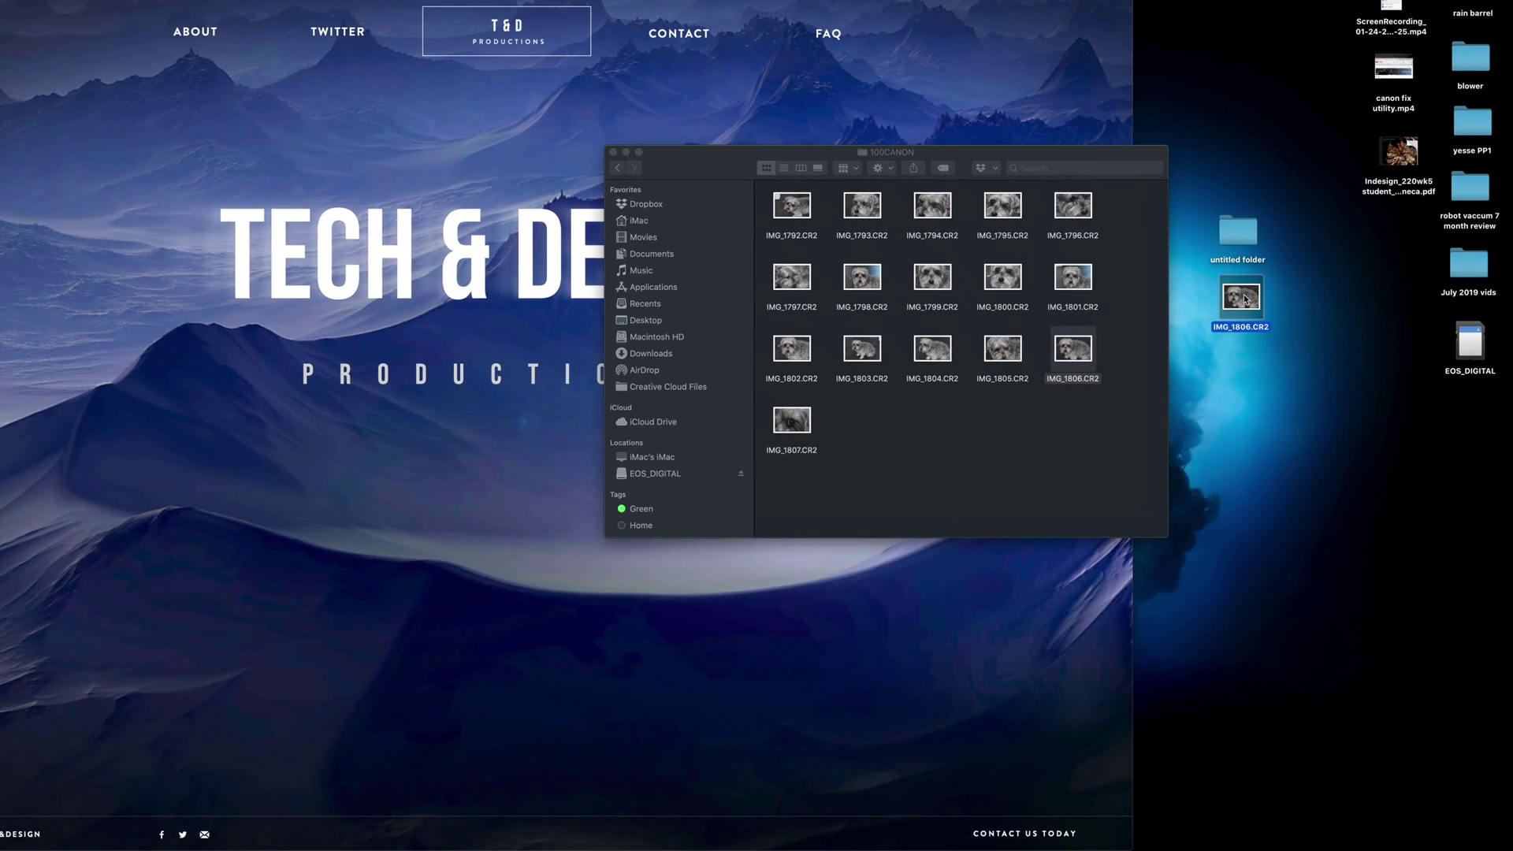
Copy IMG_1802.CR2 and IMG_1803.CR2 from 100CANON to the desktop and place both below IMG_1806.CR2.
click(1115, 403)
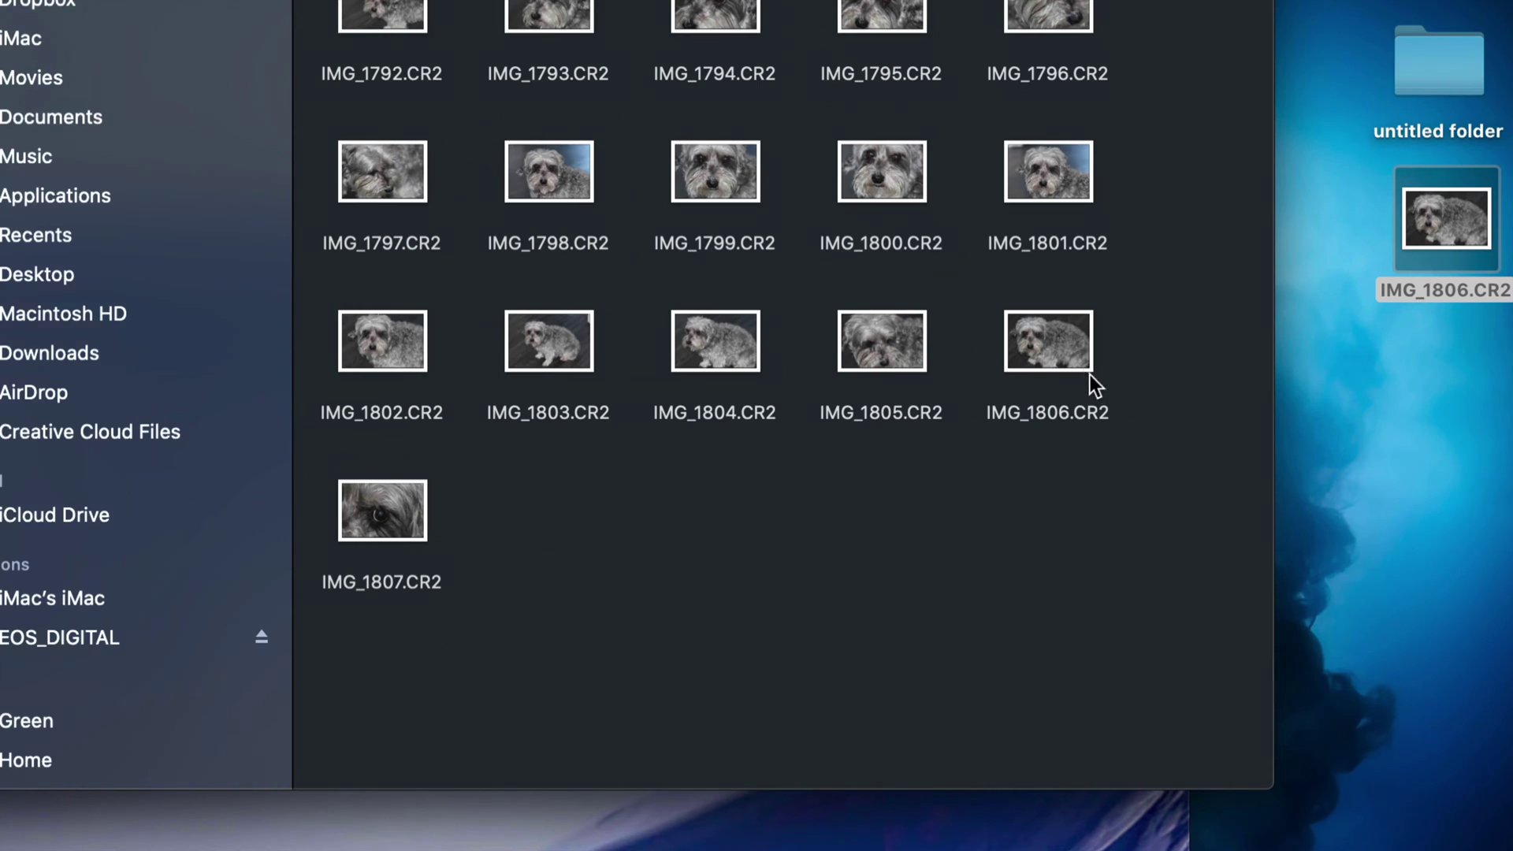
click(1091, 371)
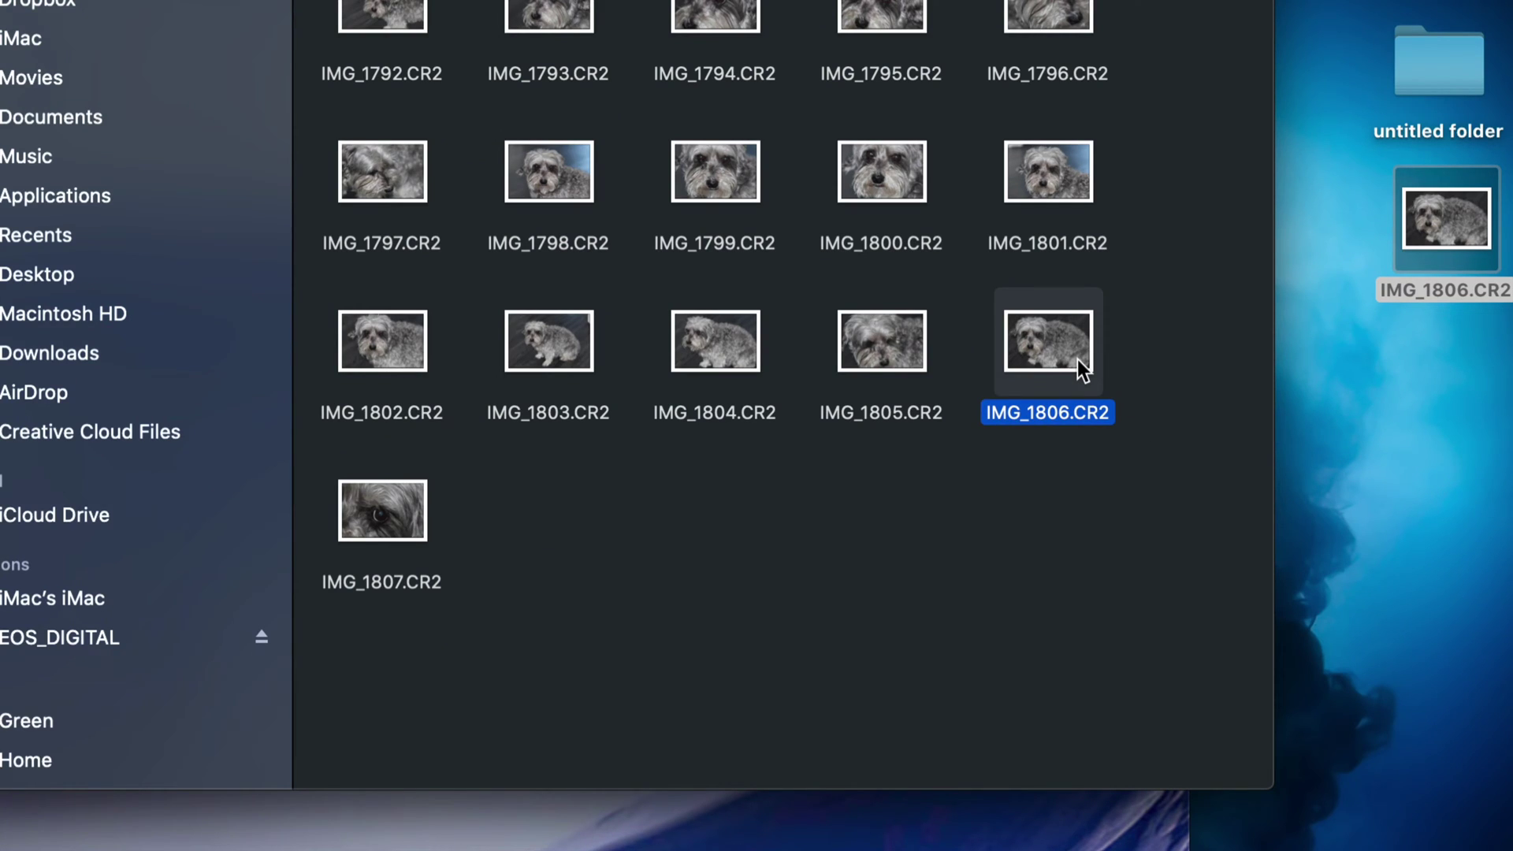
click(563, 342)
drag(613, 327, 381, 331)
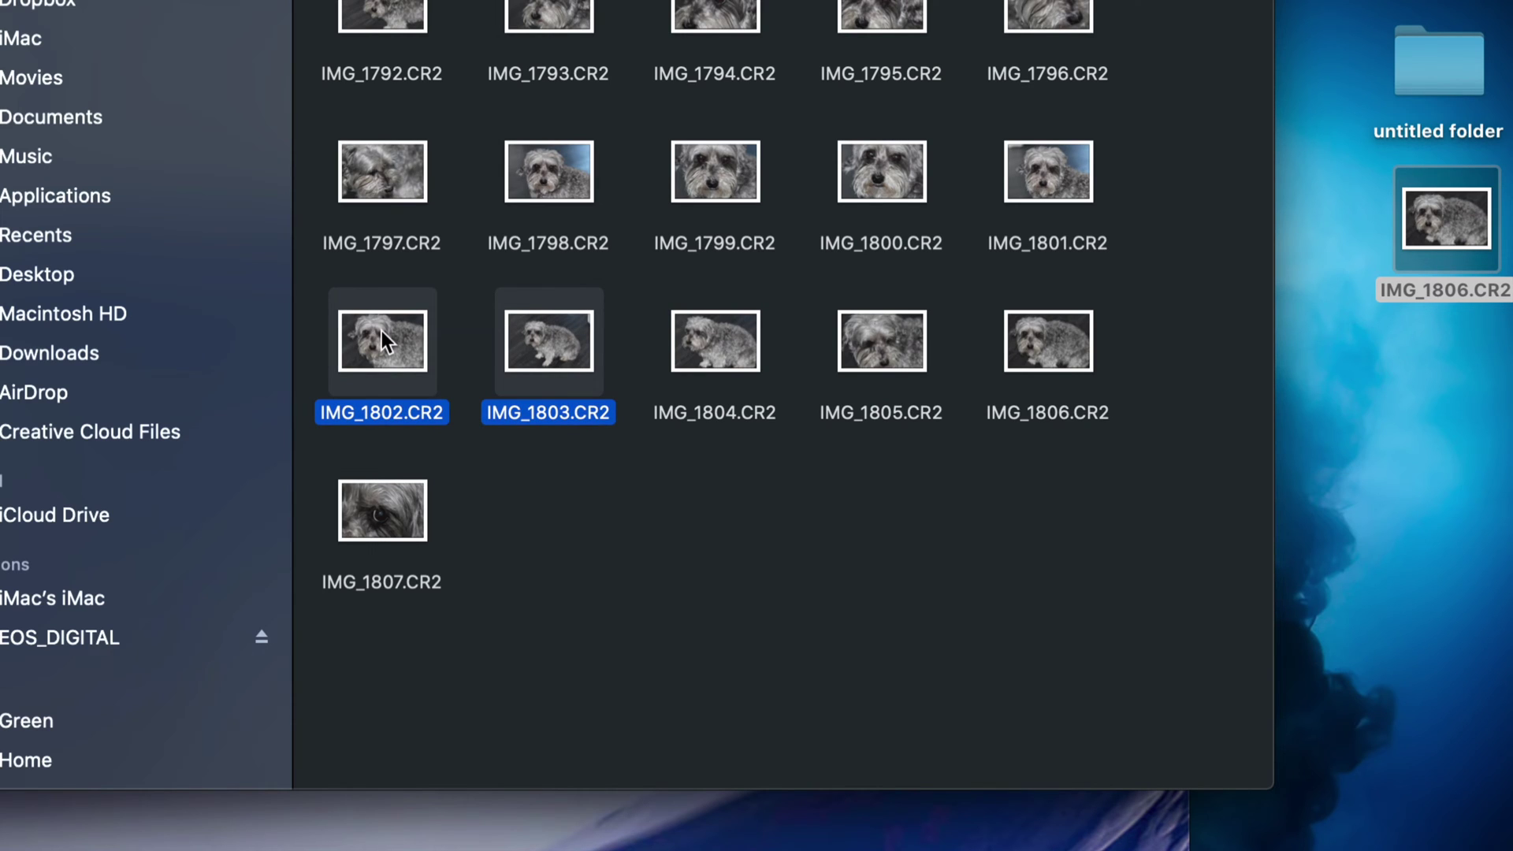
scroll(381, 331, up, 2)
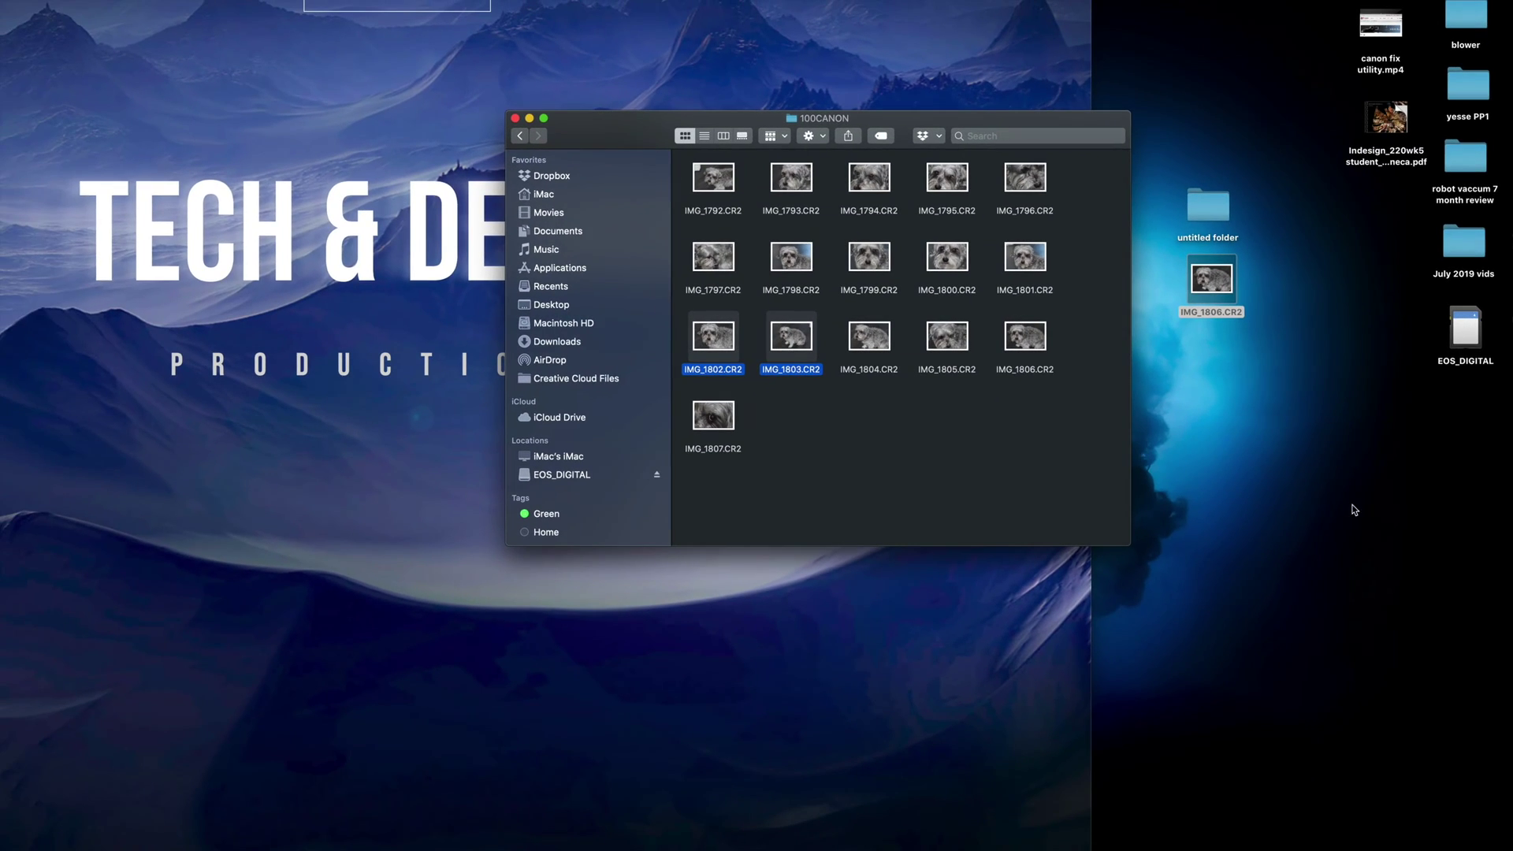
click(1377, 512)
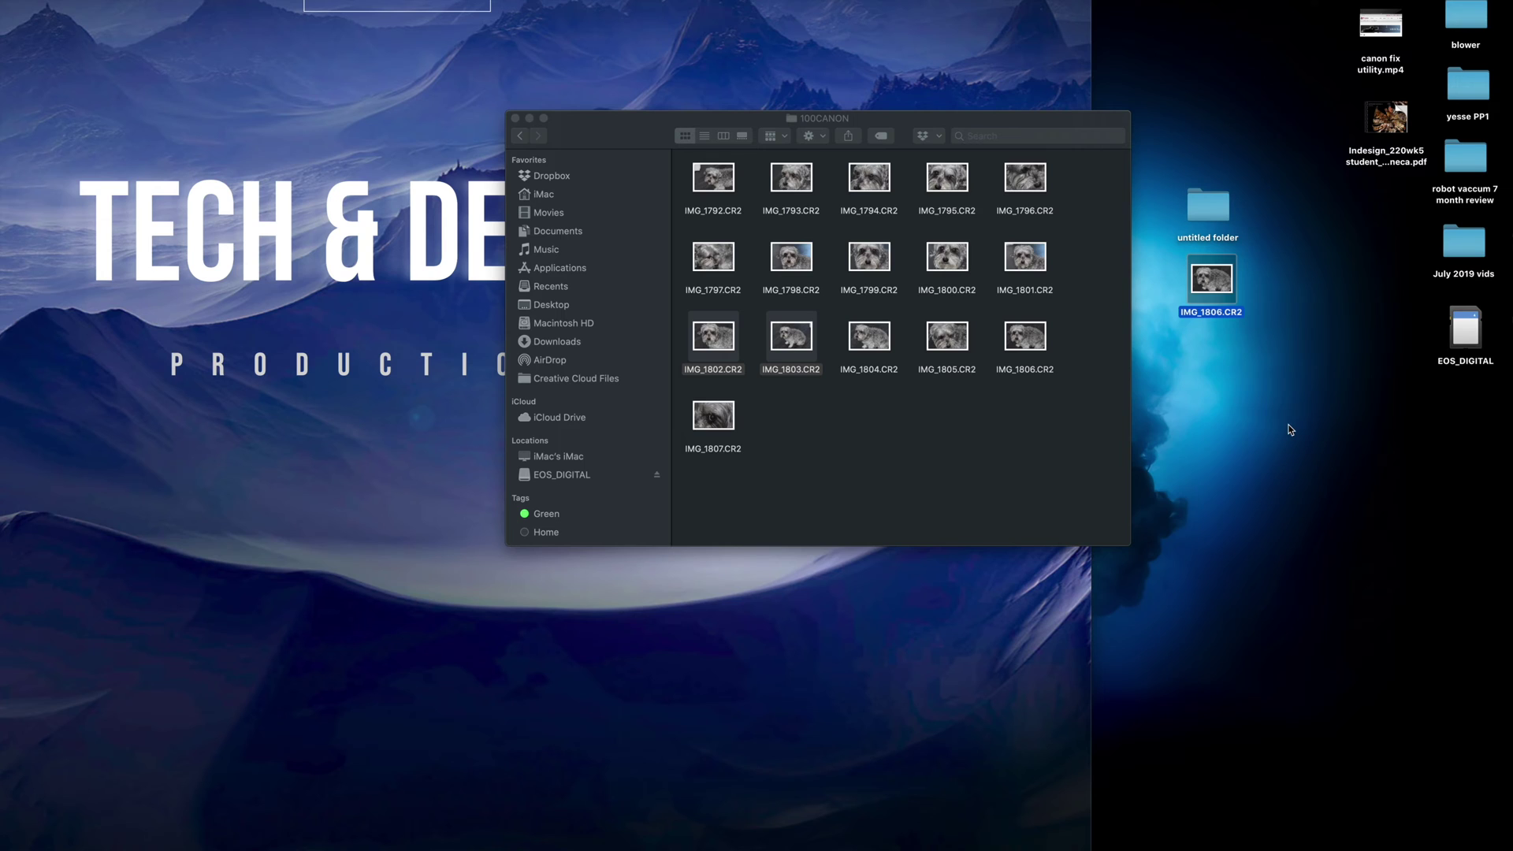
key(super+v)
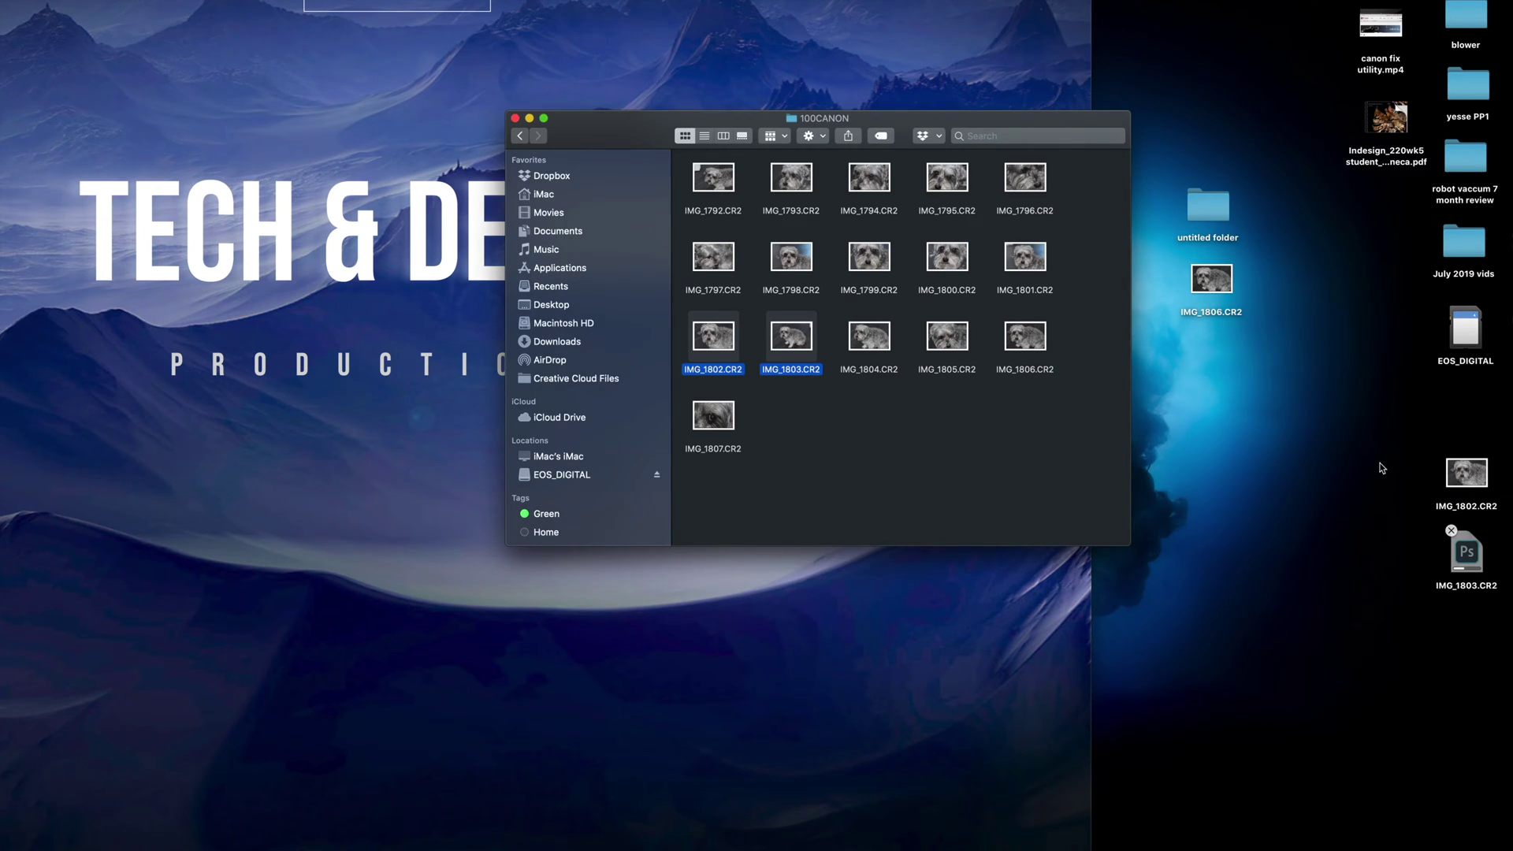
drag(1380, 466, 1499, 592)
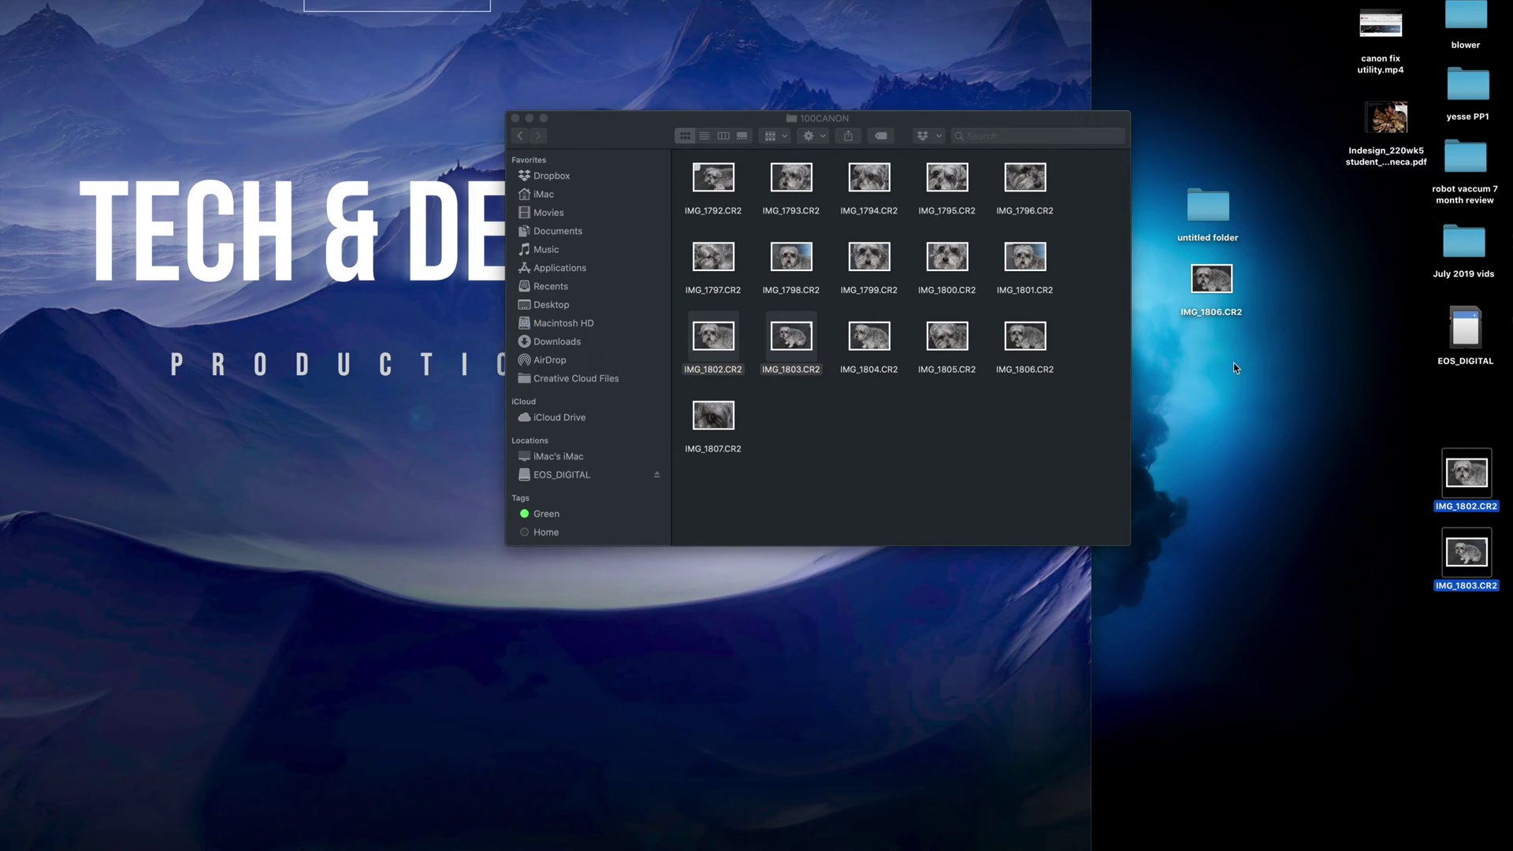
drag(1234, 367, 1231, 364)
Paste IMG_1802.CR2 and IMG_1803.CR2 into the untitled folder on the desktop as well, and close its window.
double_click(1211, 203)
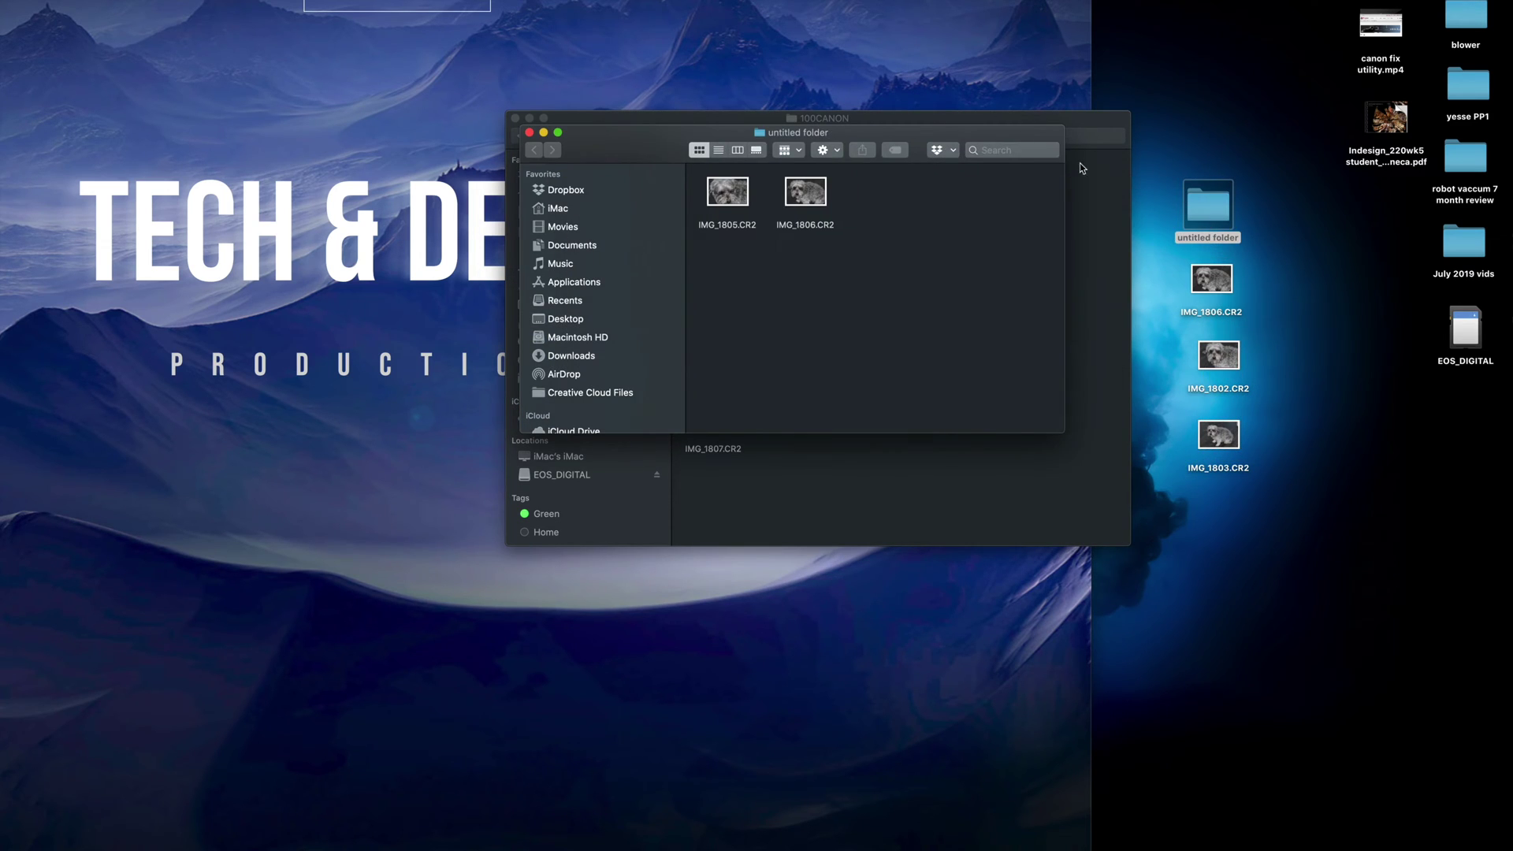
drag(905, 127, 734, 163)
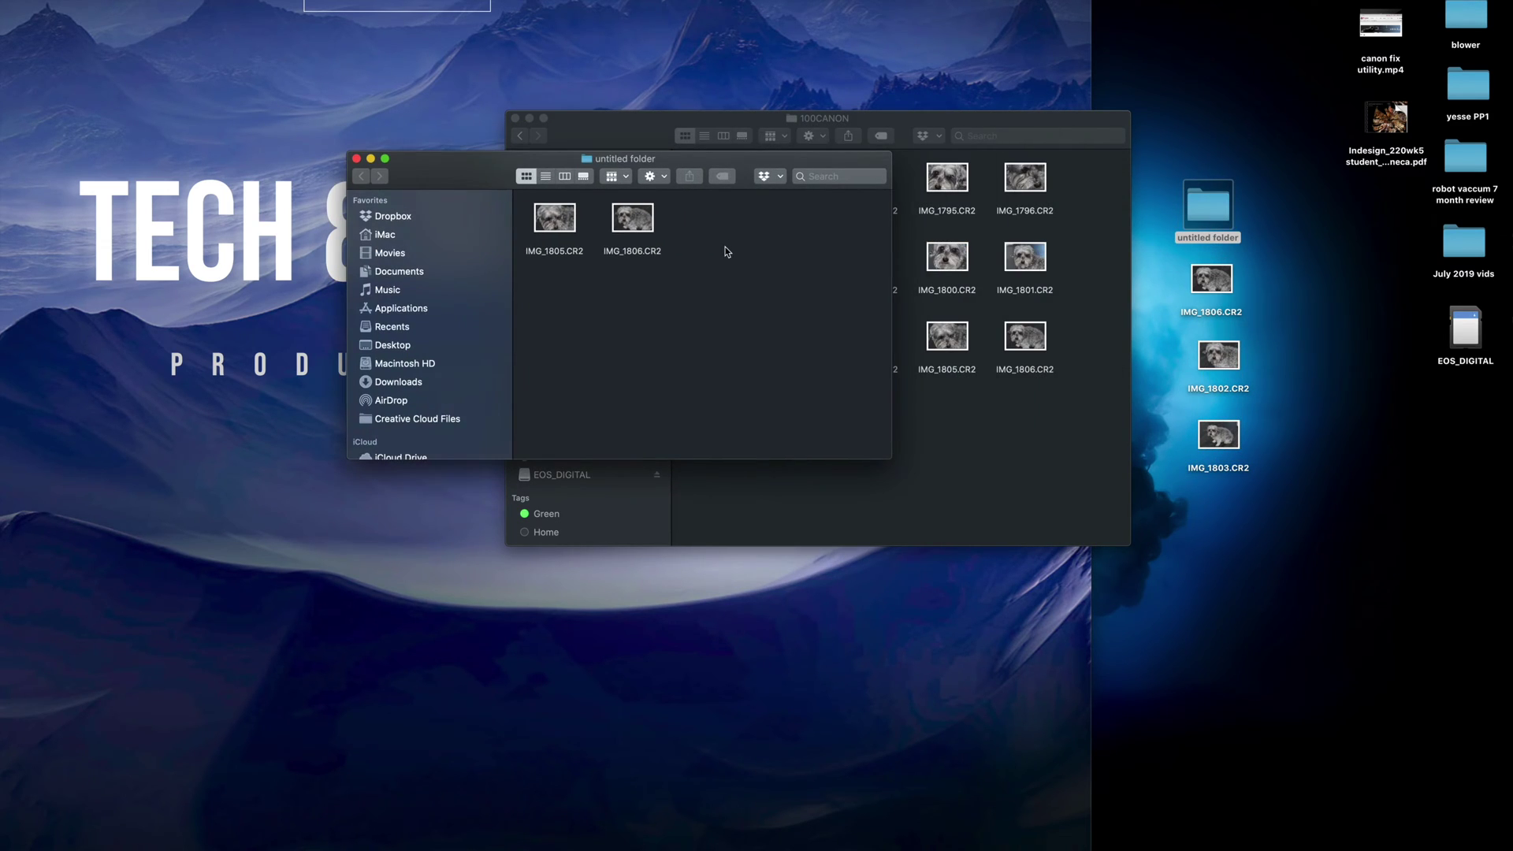
key(super+v)
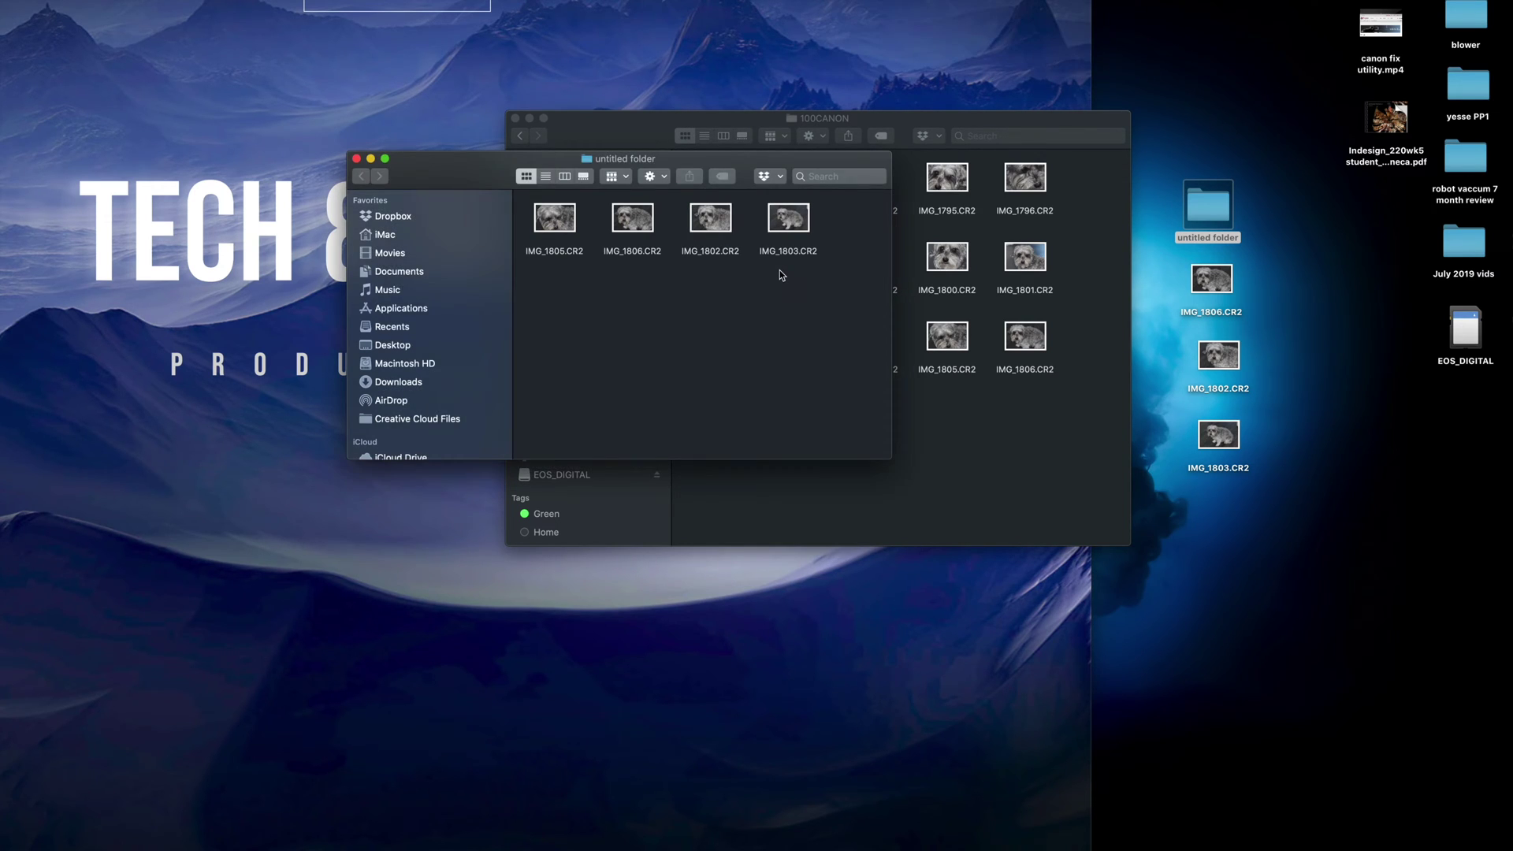
click(356, 159)
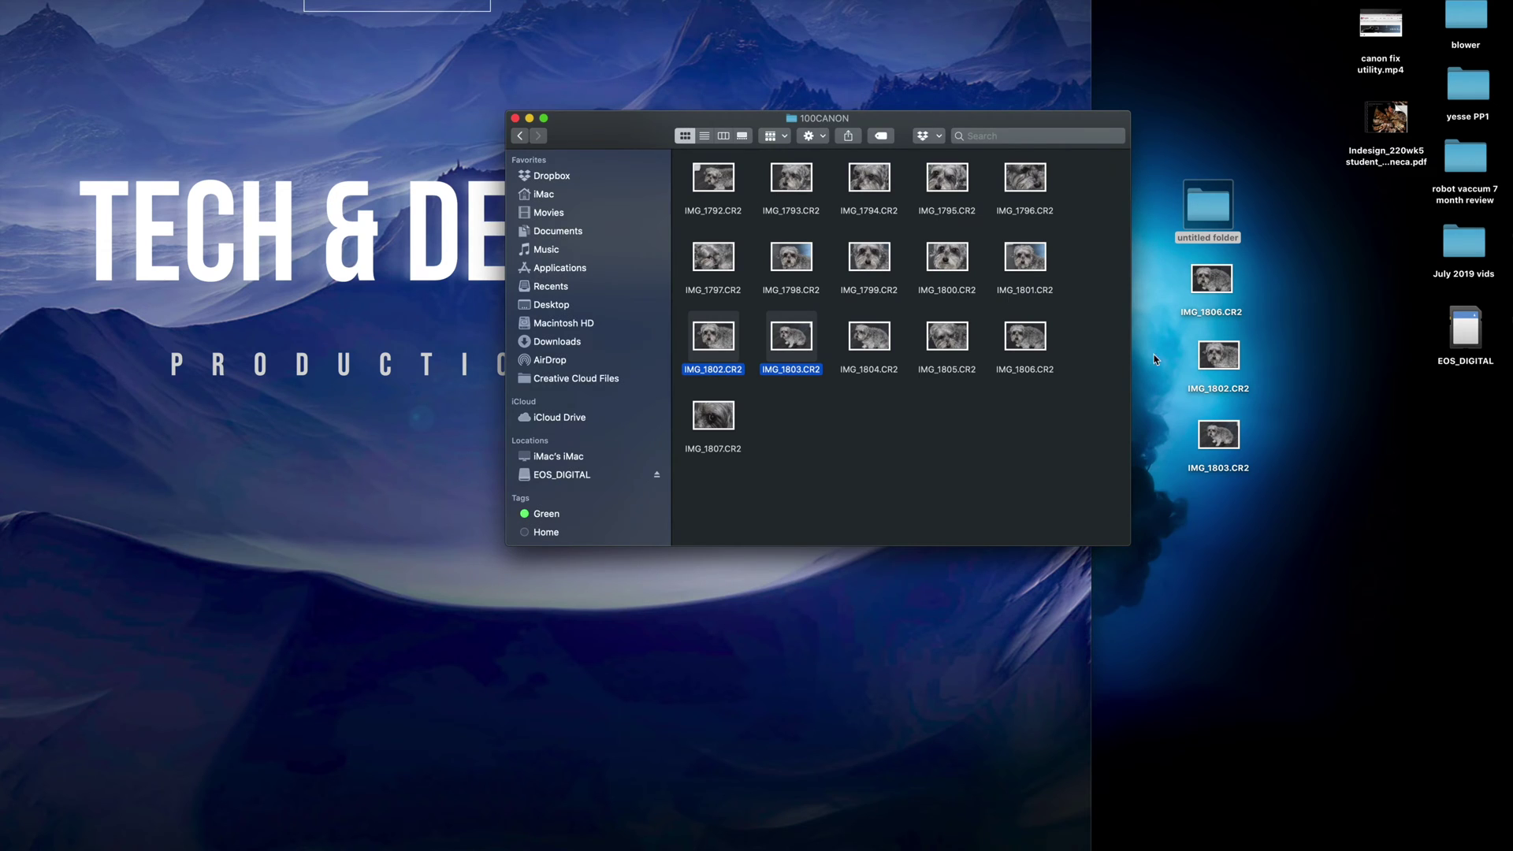
click(1345, 465)
click(1345, 465)
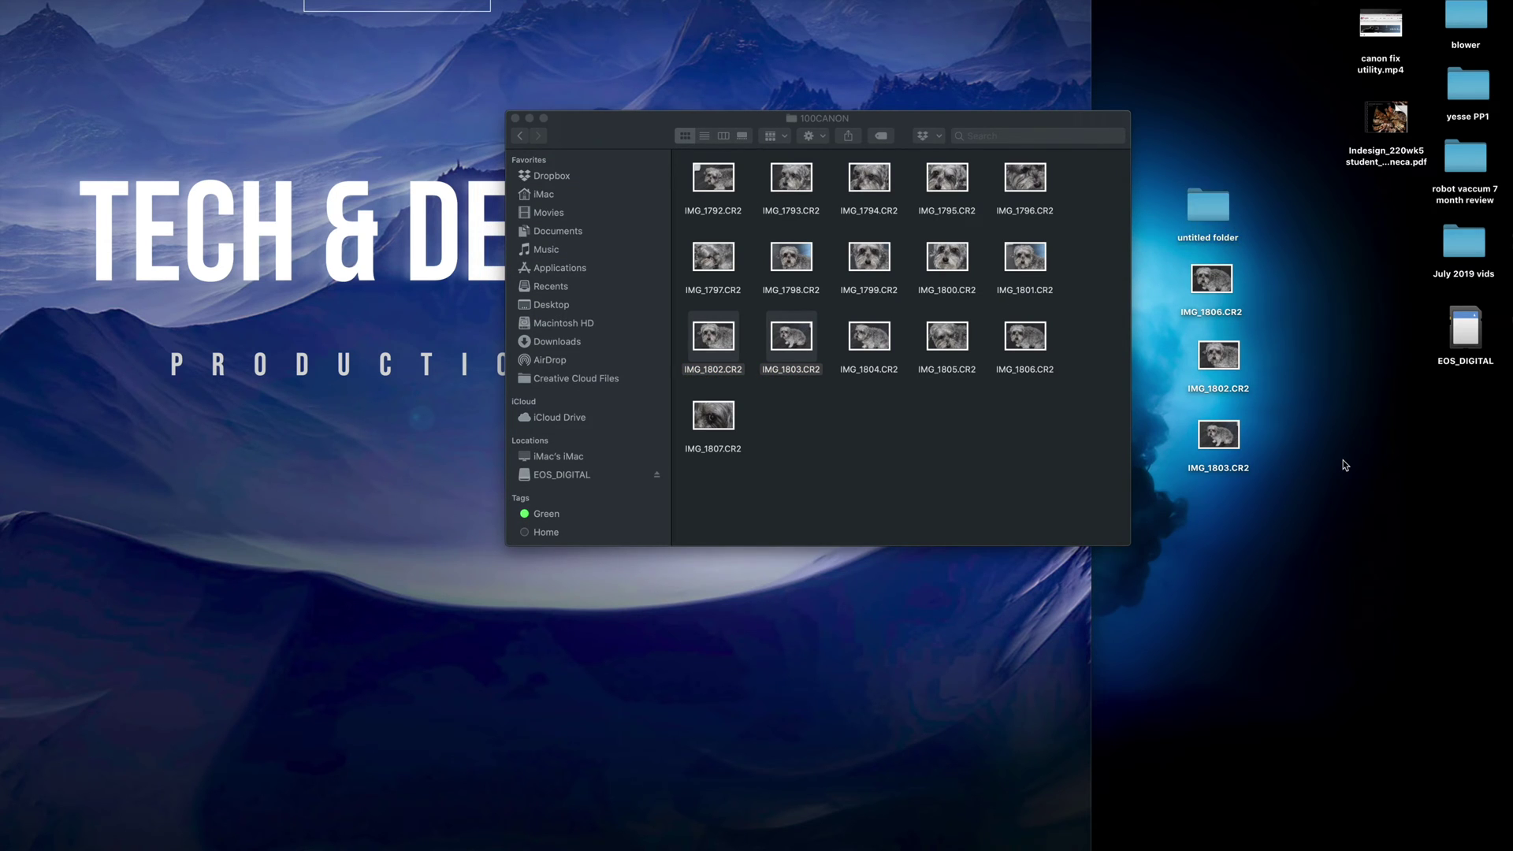
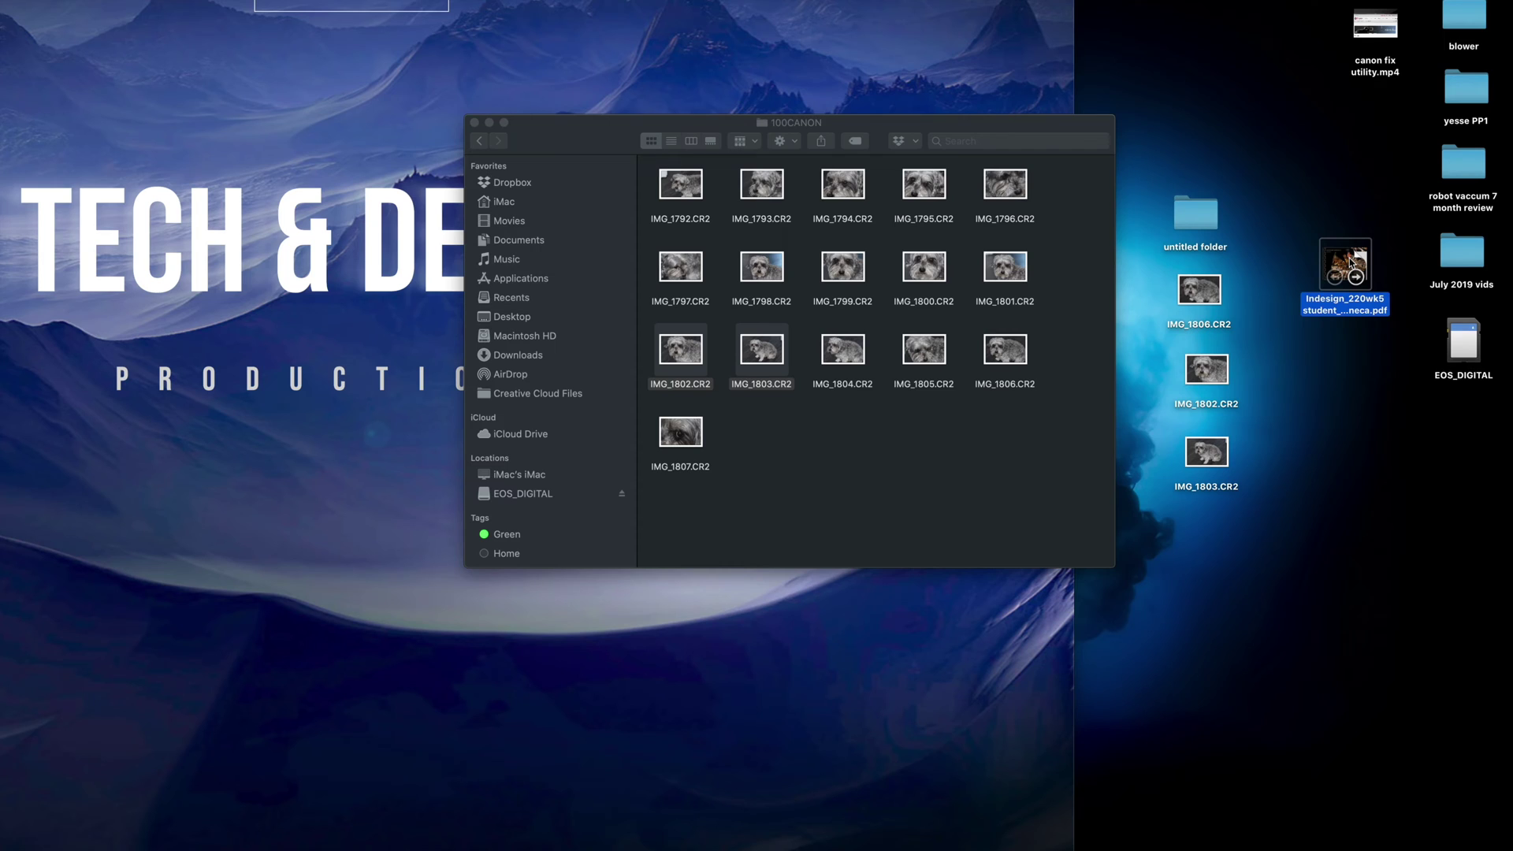
Copy the Indesign_220wk5 student PDF from the desktop into the card's 100CANON folder.
drag(1349, 263, 847, 427)
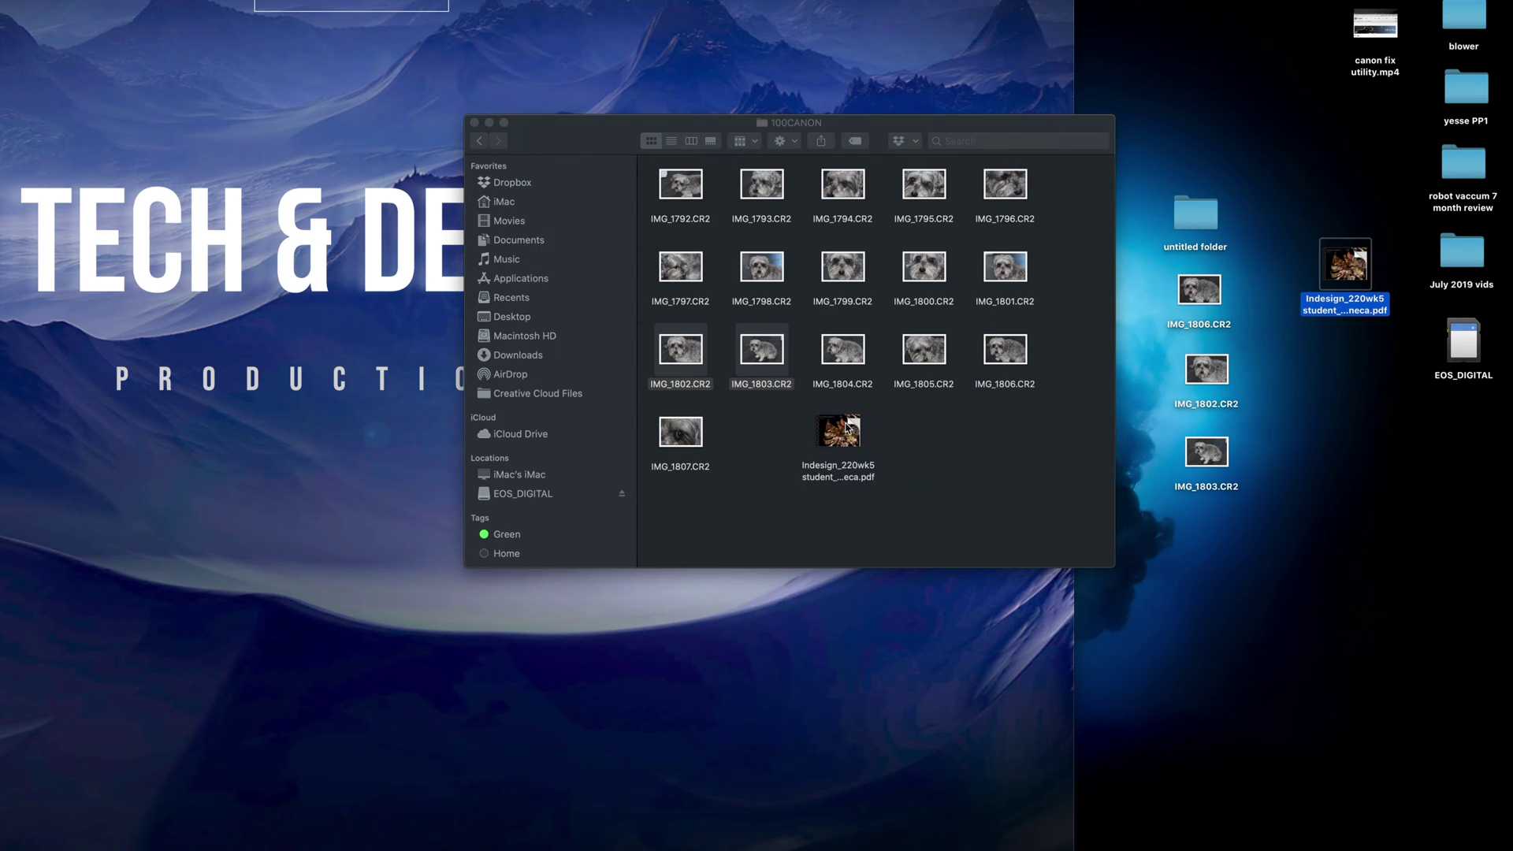
mouse_move(1348, 254)
click(944, 452)
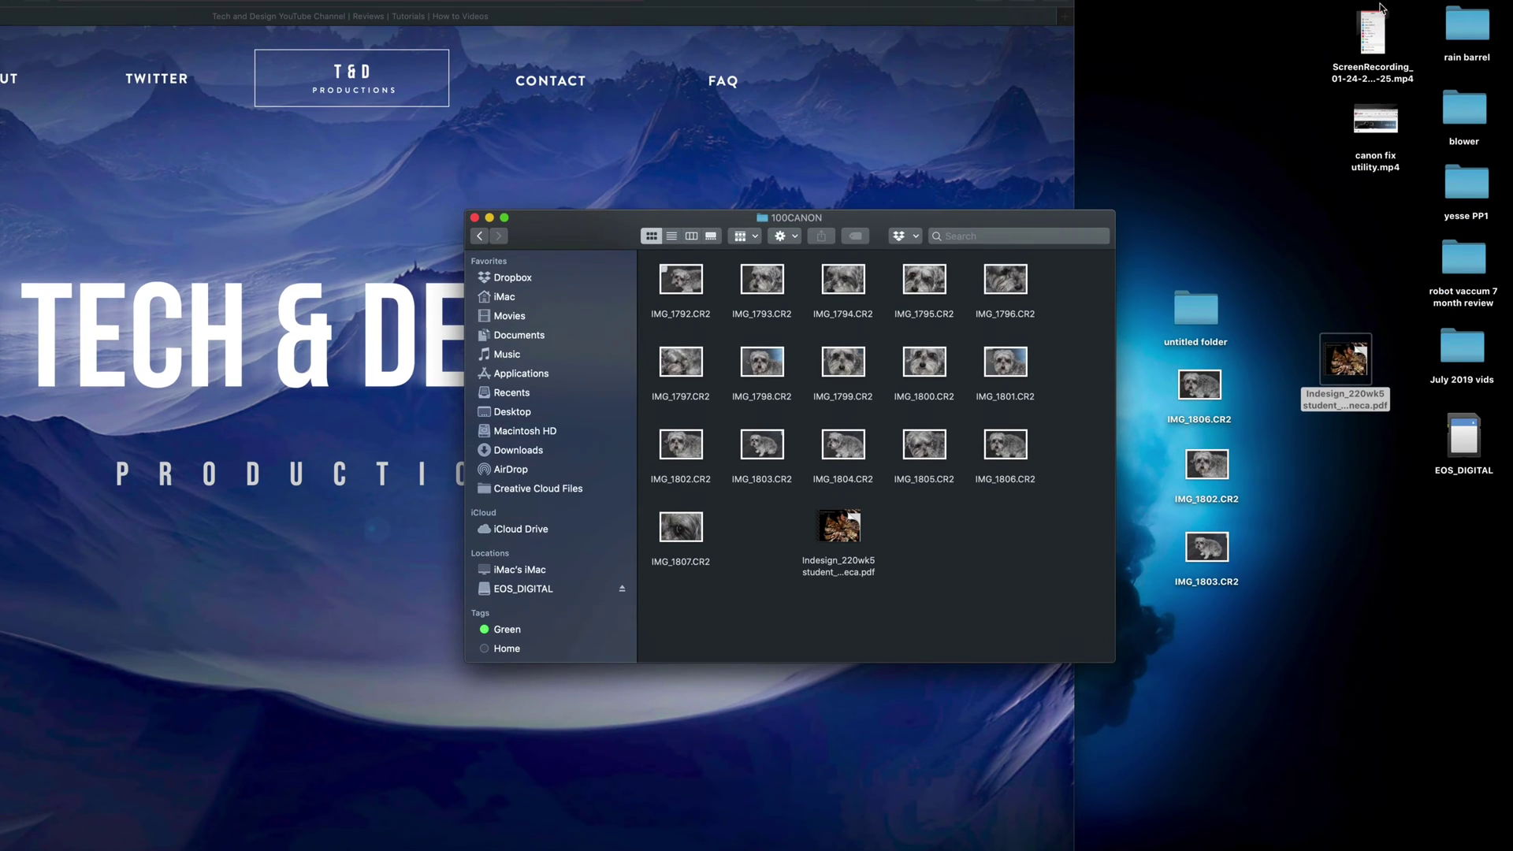
Copy canon fix utility.mp4 from the desktop to 100CANON and move the copy progress window over the folder window.
mouse_move(1393, 22)
drag(1392, 116, 969, 539)
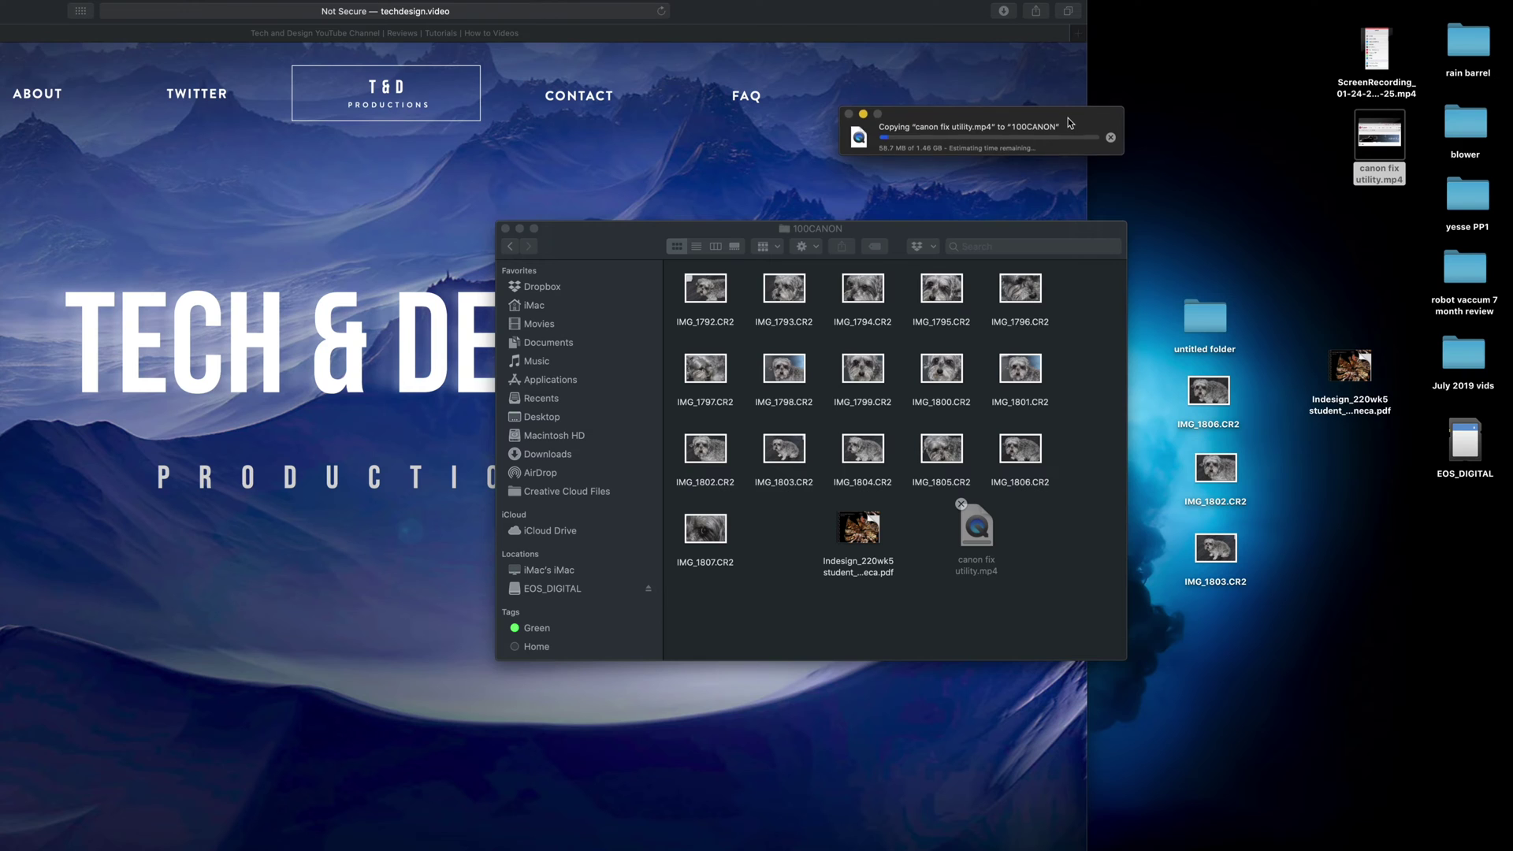
drag(1066, 62, 1011, 460)
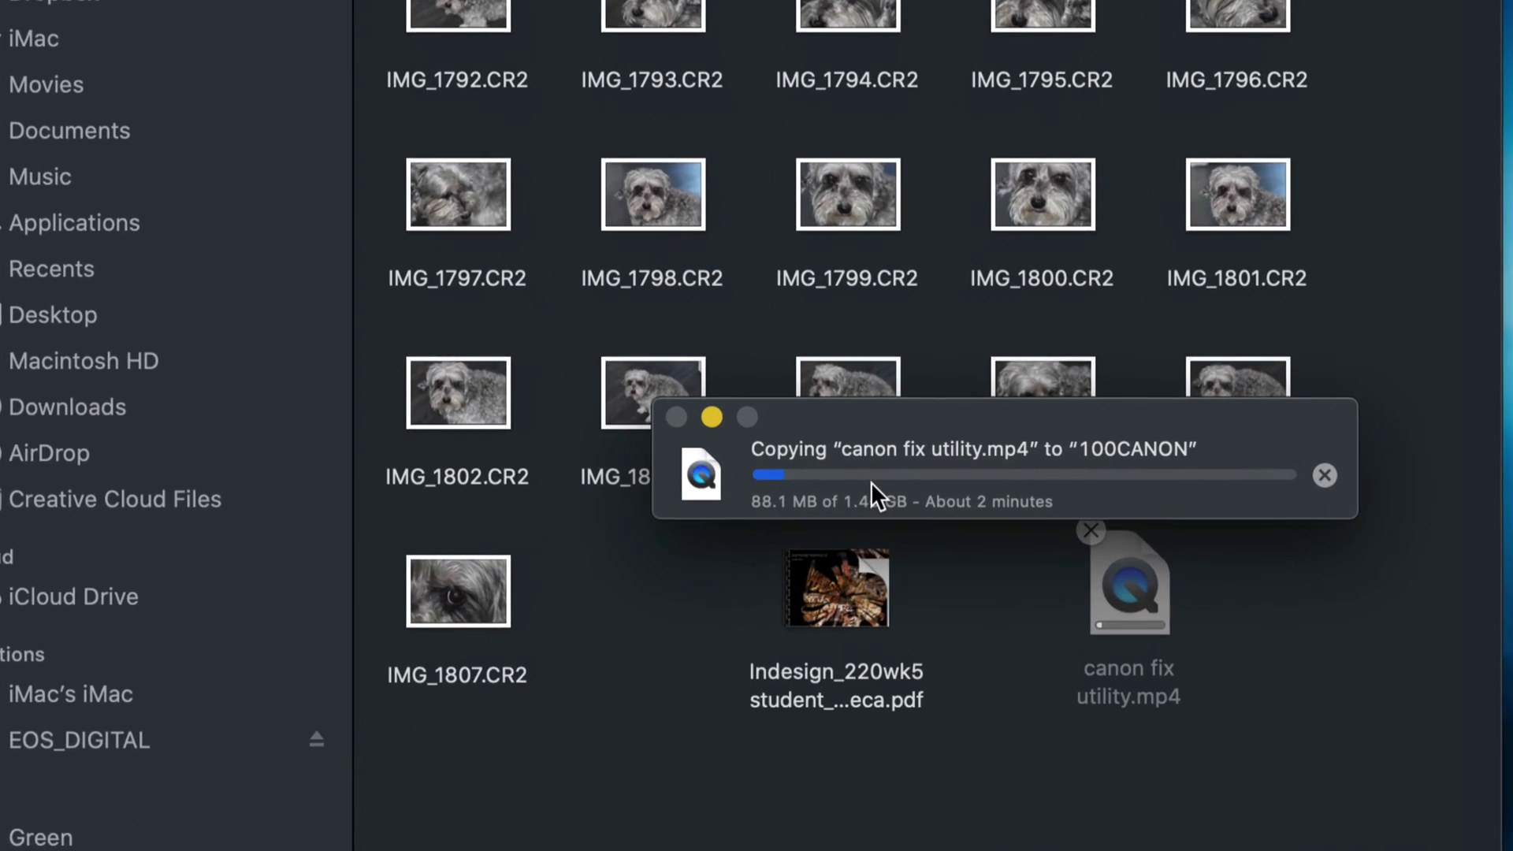
drag(1043, 432, 977, 402)
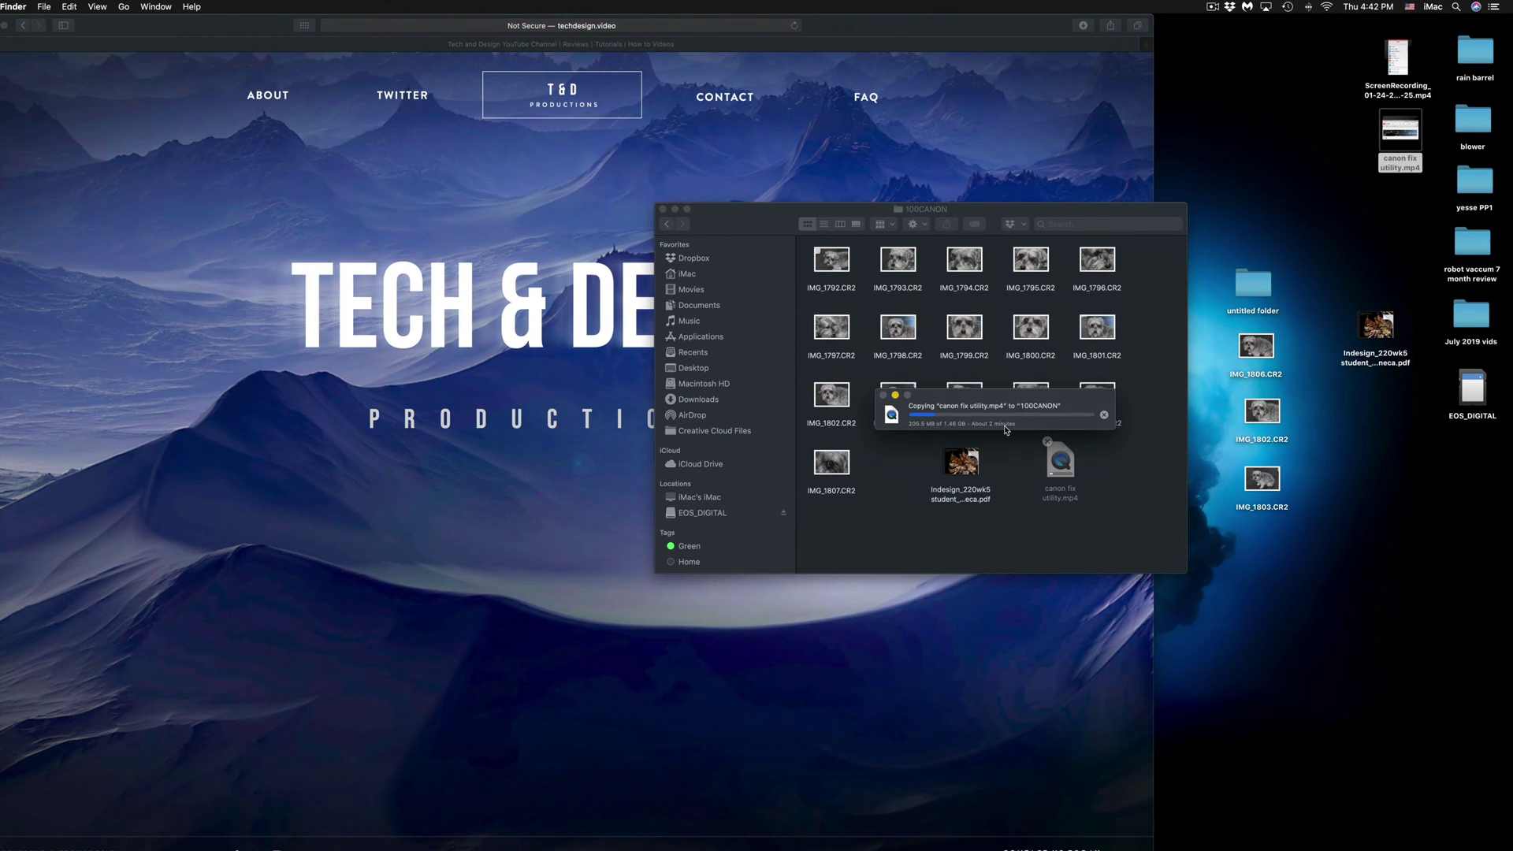
Select all the CR2 photos in 100CANON, leaving out the Indesign PDF and canon fix utility.mp4.
click(1134, 371)
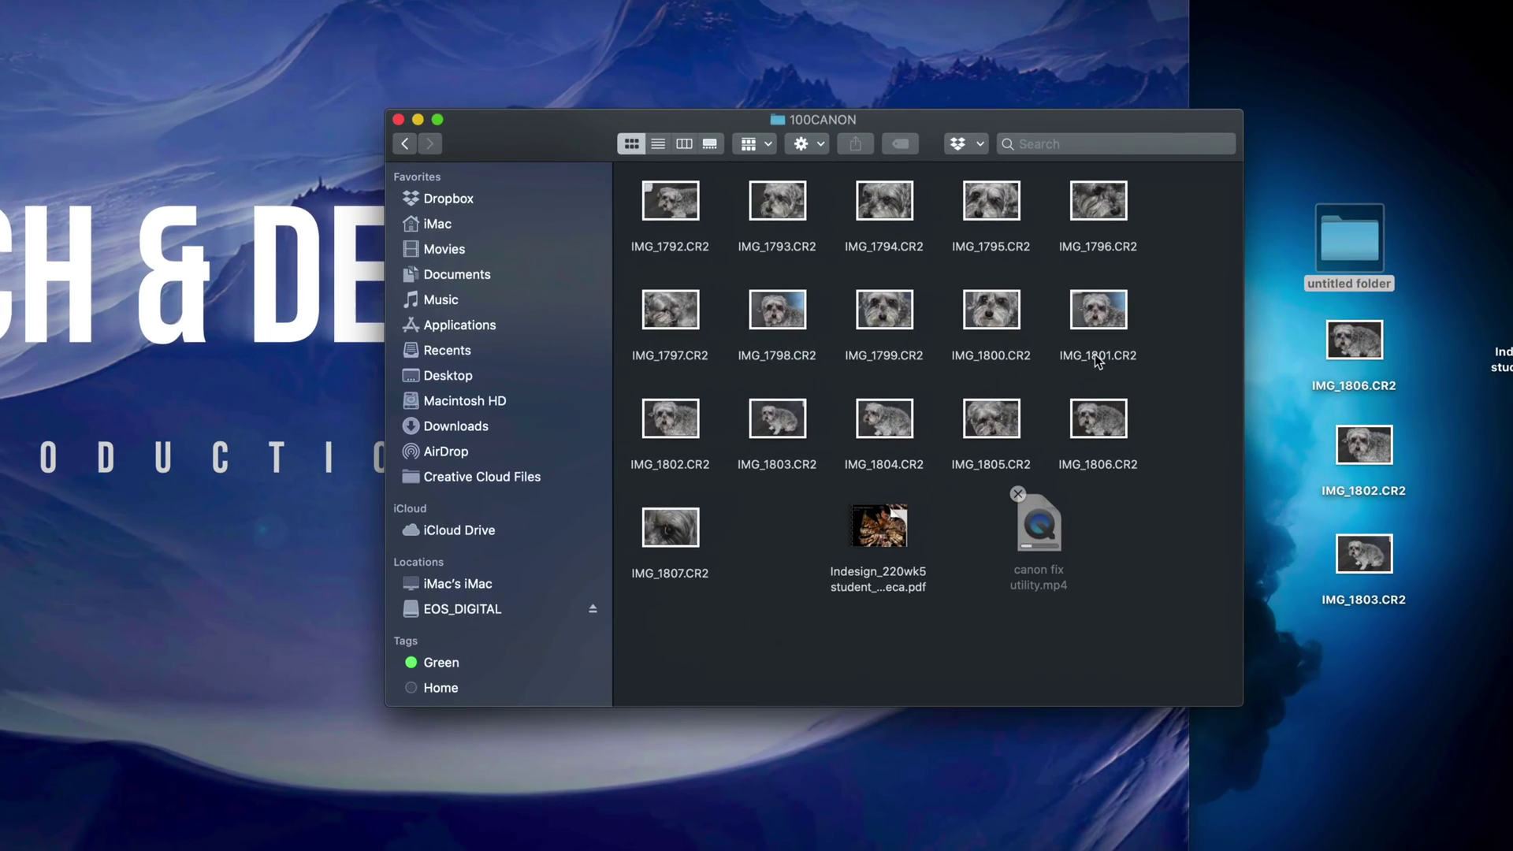
drag(1185, 229, 749, 446)
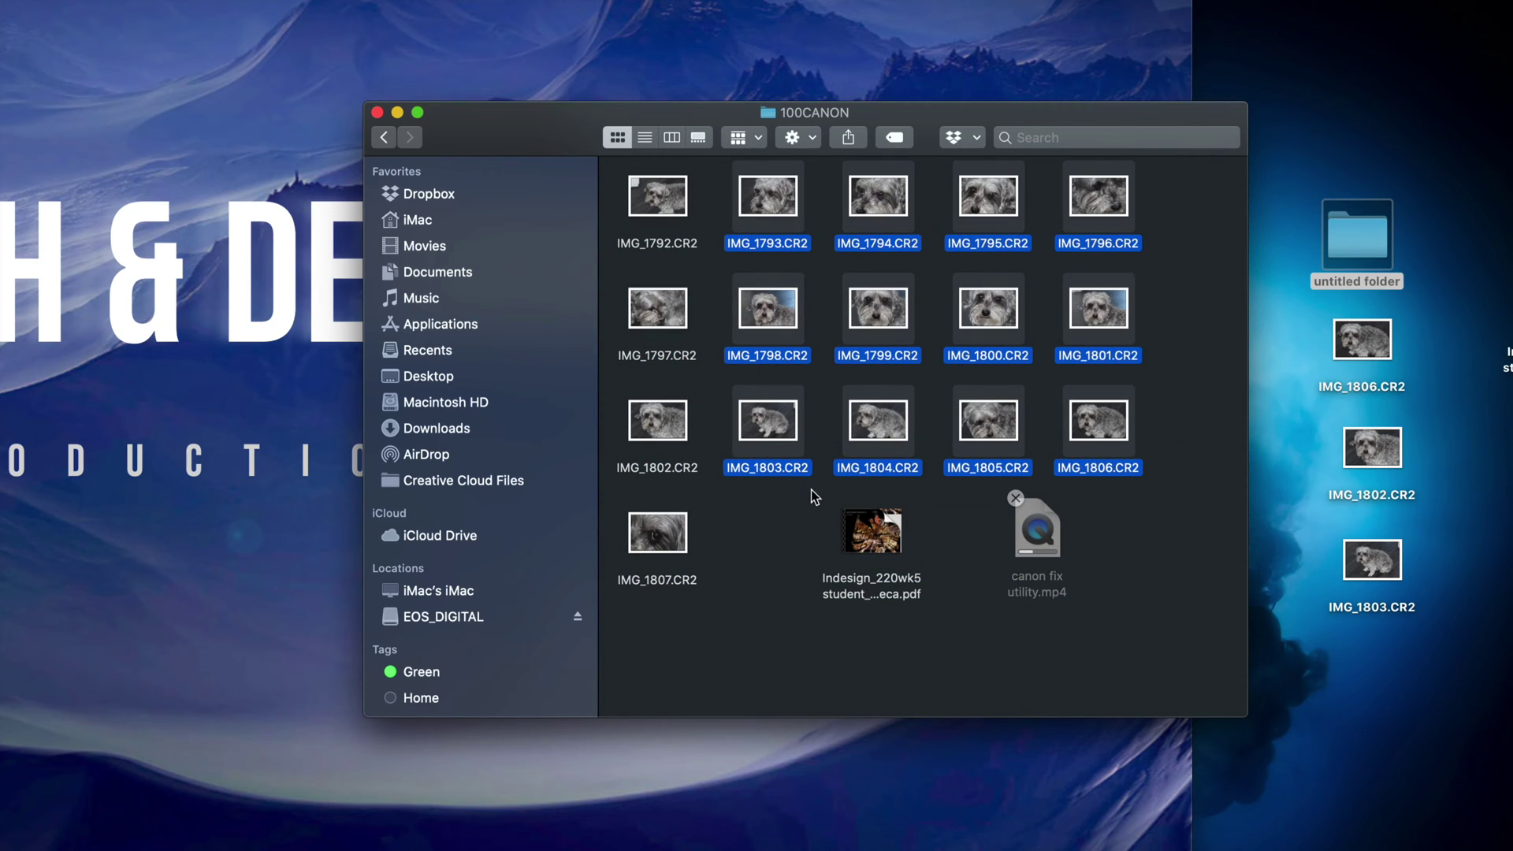
click(774, 518)
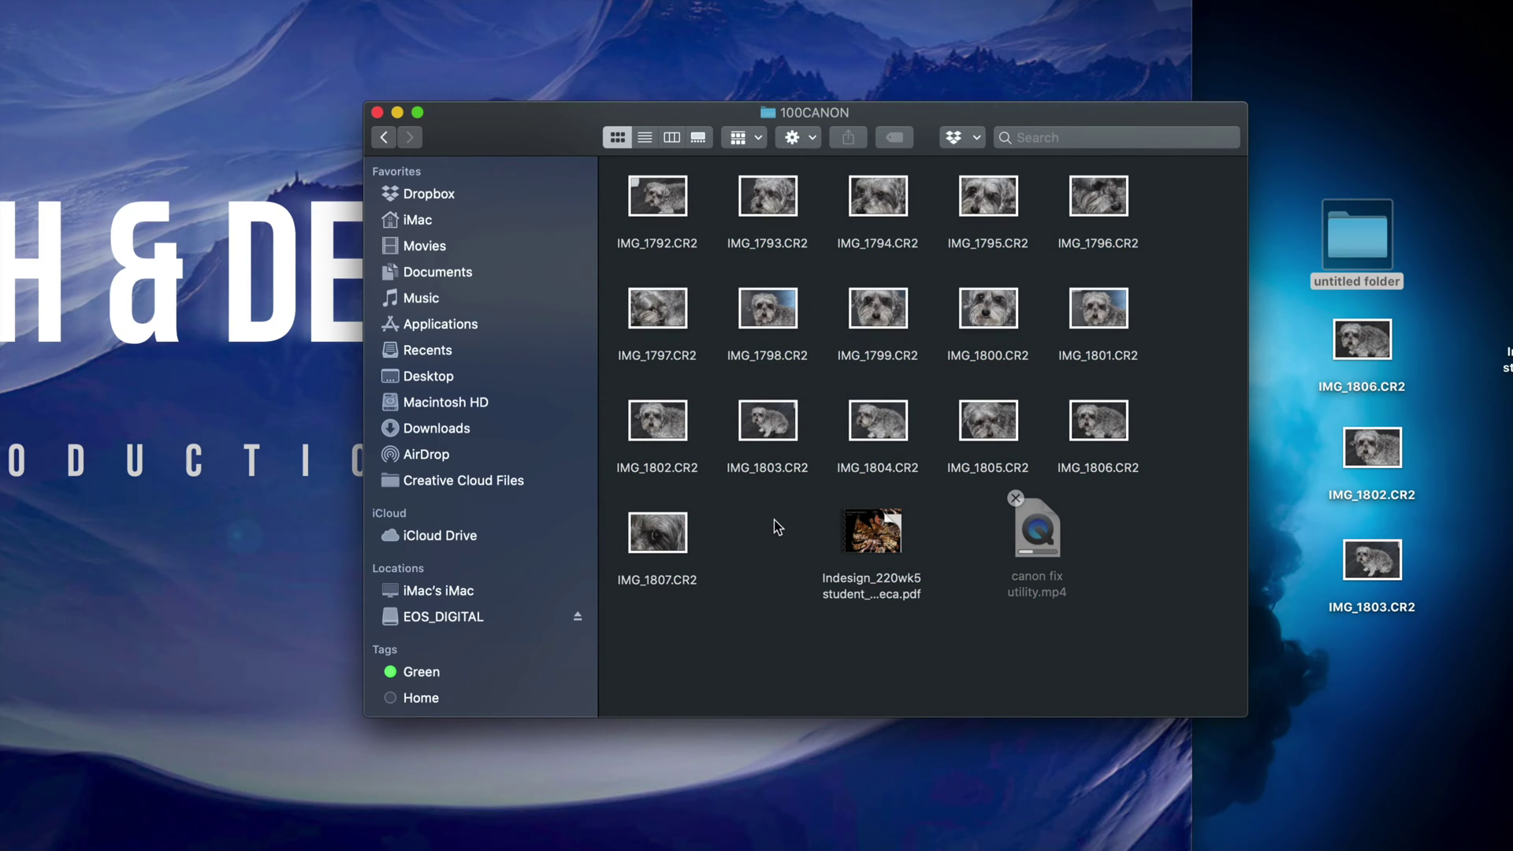
key(super+a)
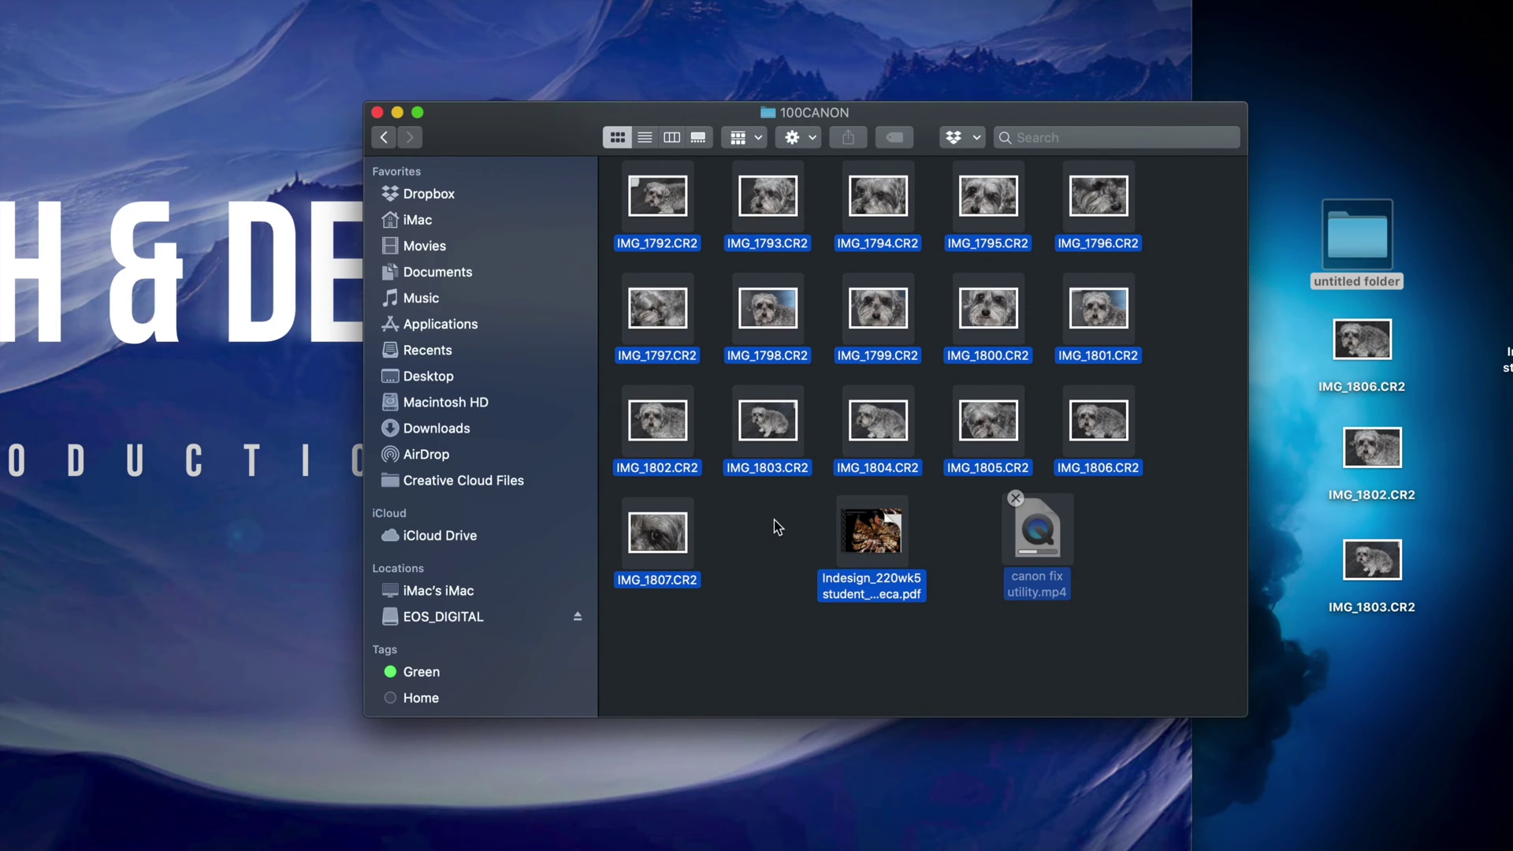
mouse_move(865, 524)
super+click(895, 518)
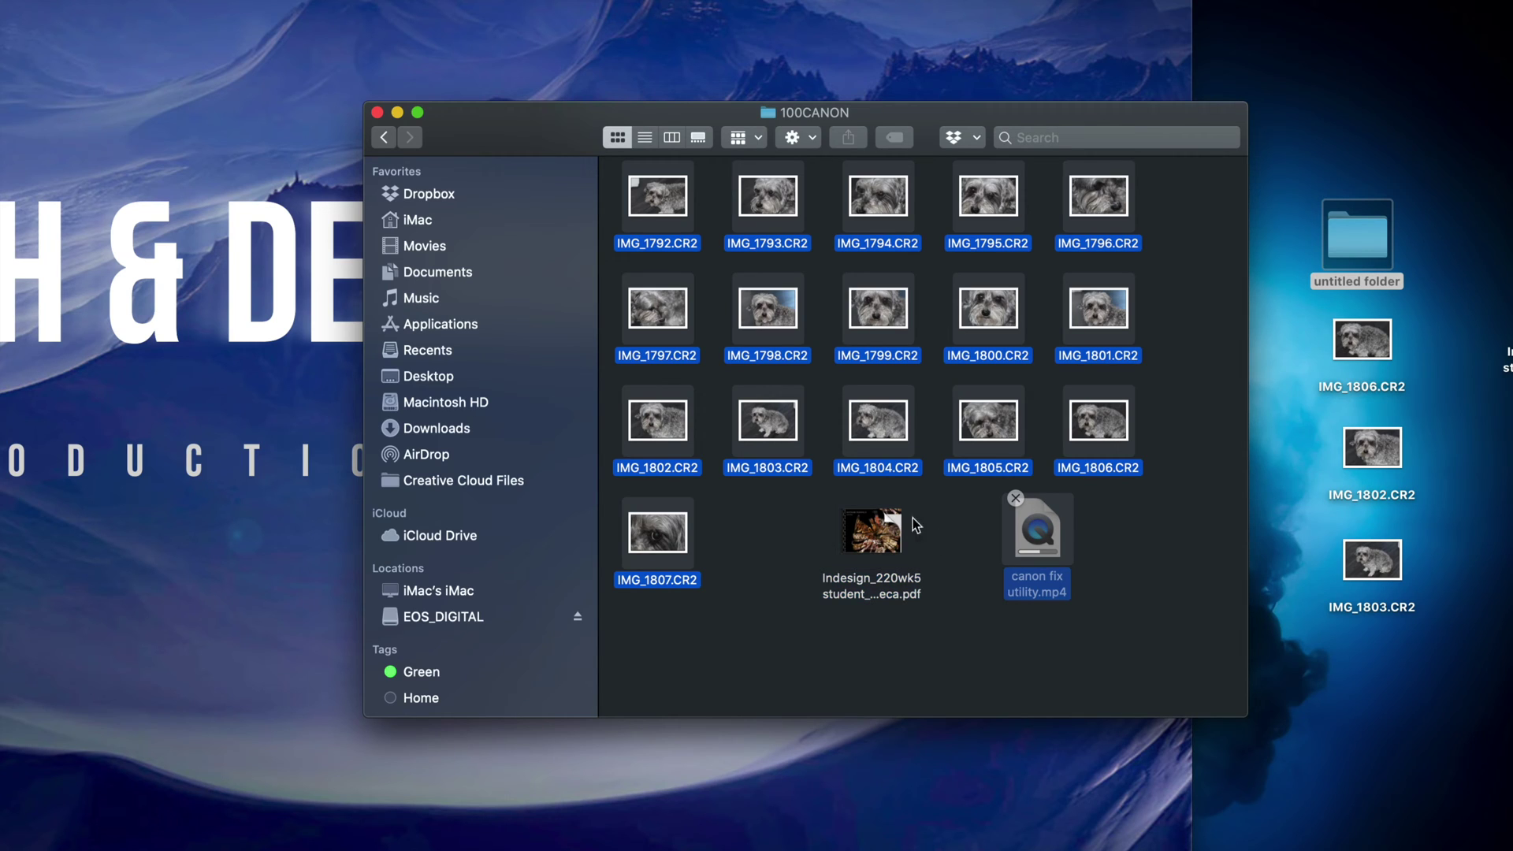
super+click(1008, 533)
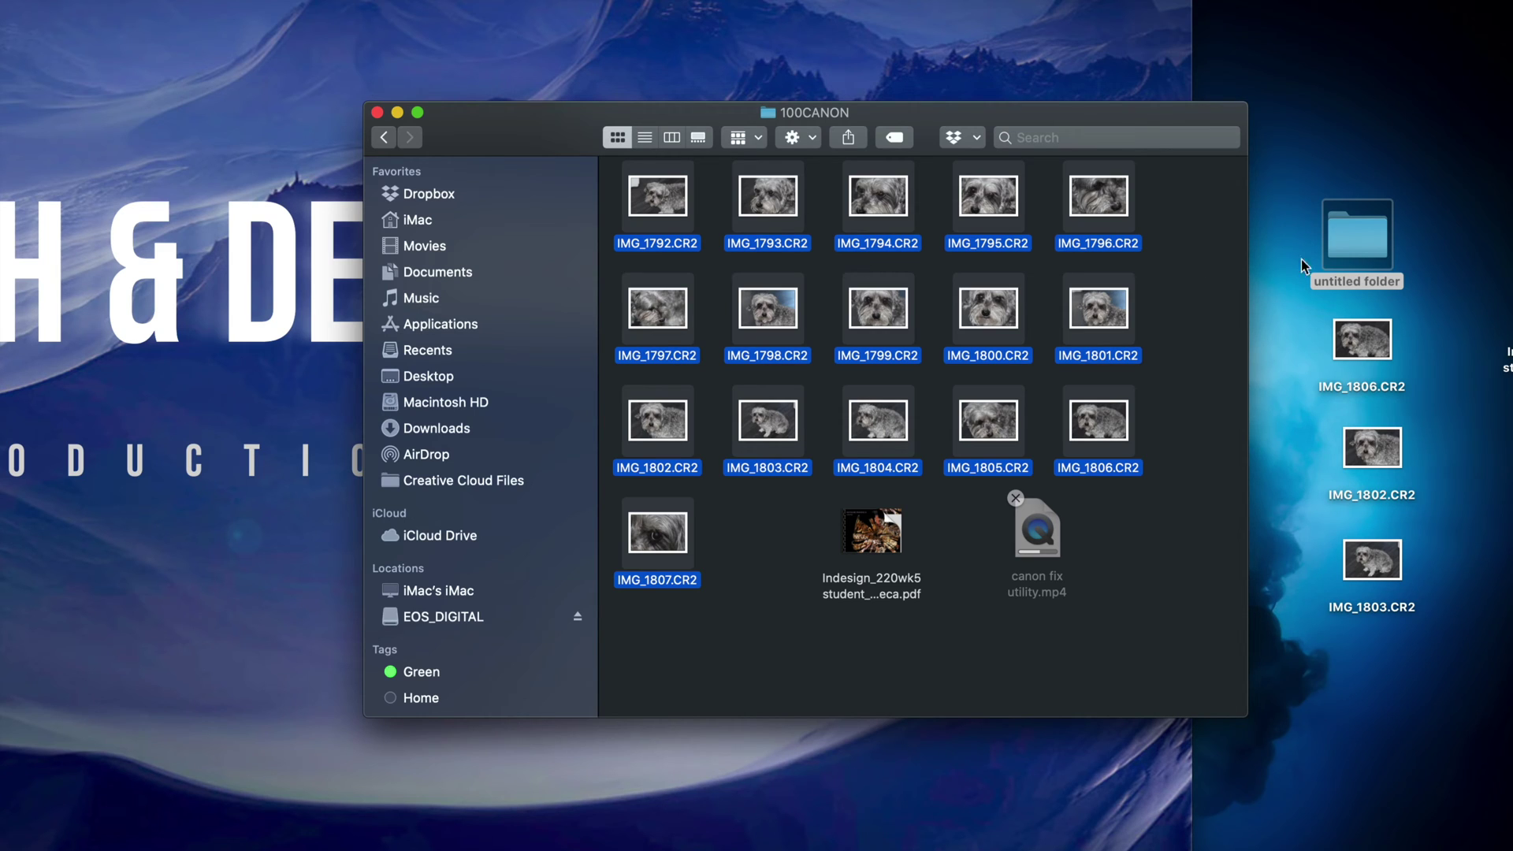
Move the selected photos from the card into the desktop's untitled folder, replacing the files that already exist there.
double_click(1375, 249)
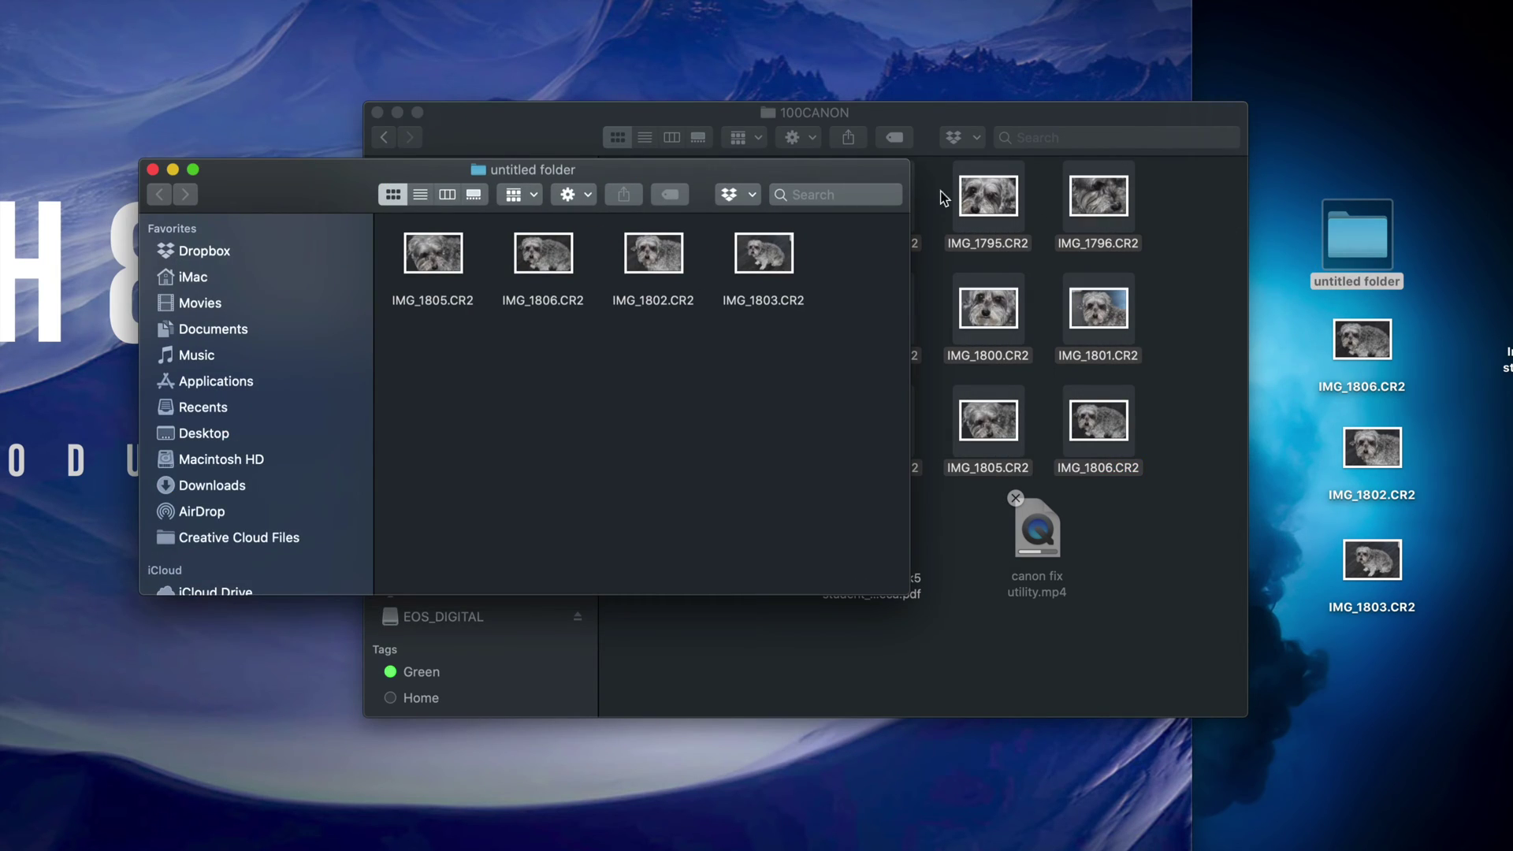
drag(835, 178, 949, 337)
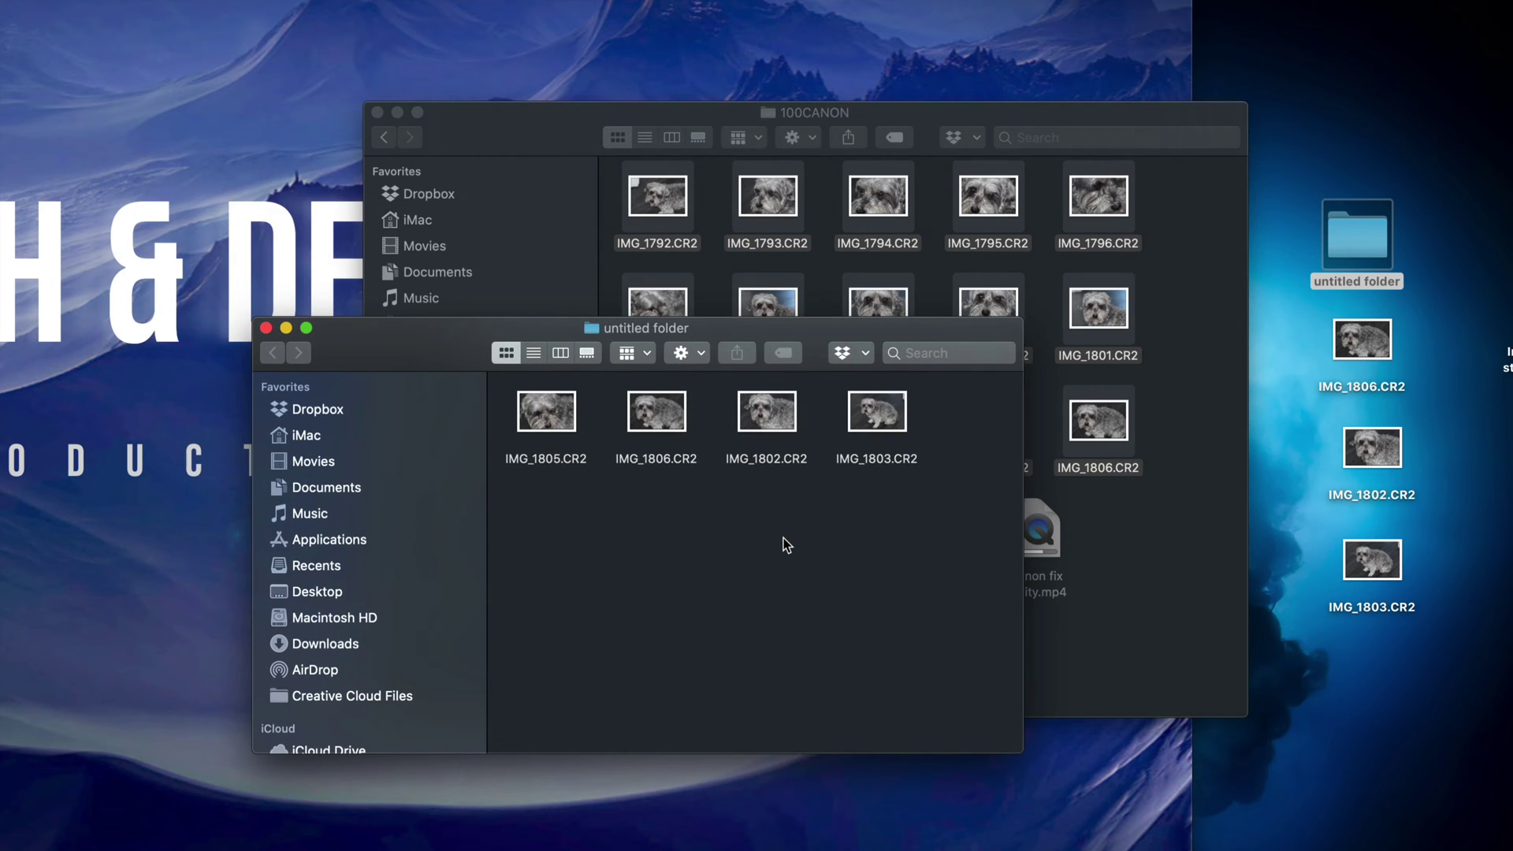
key(alt+super+v)
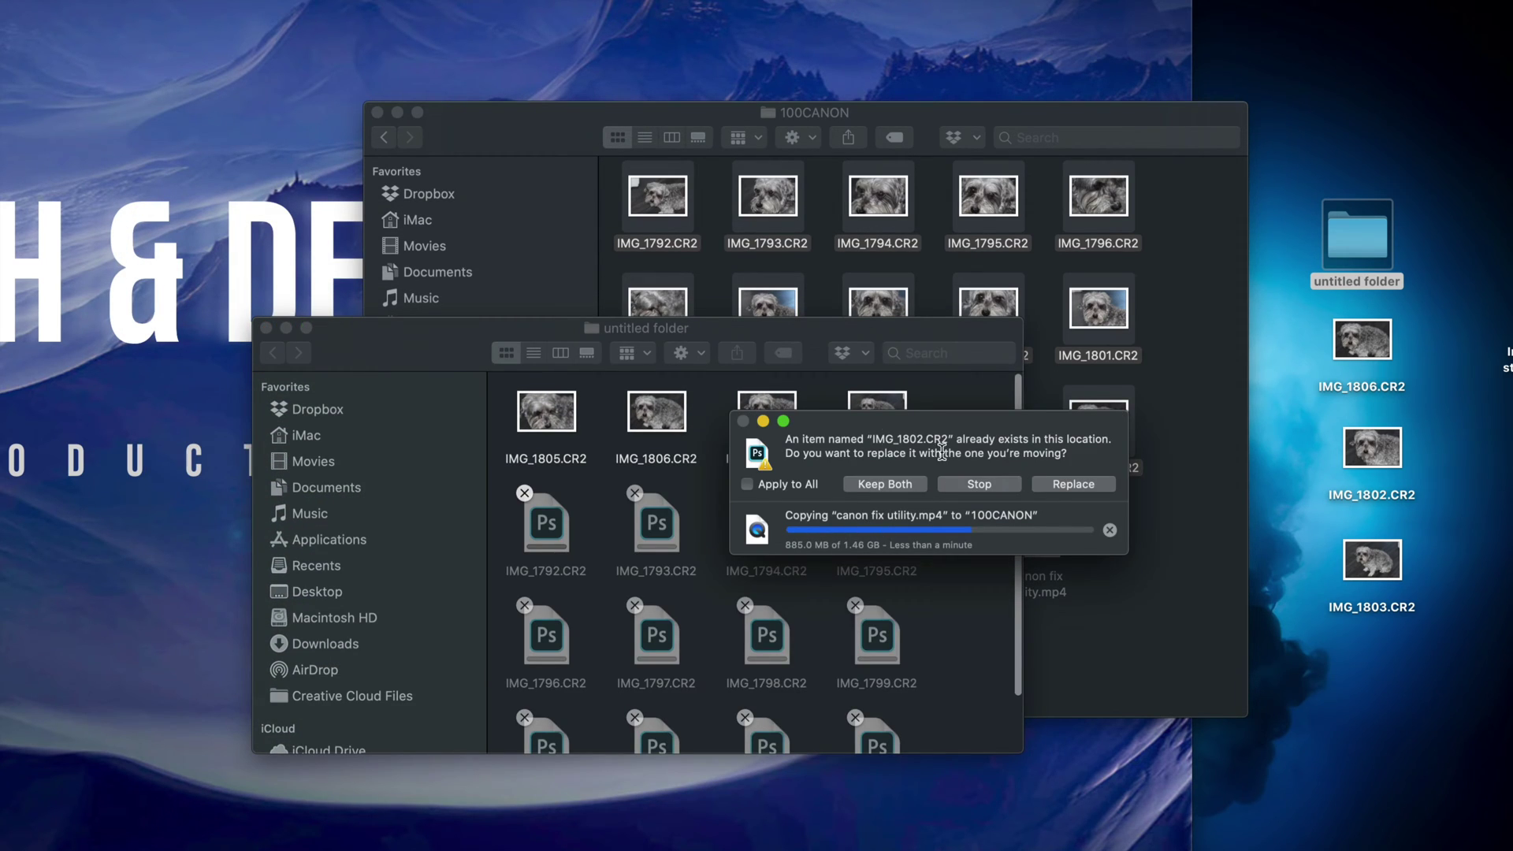
click(1068, 482)
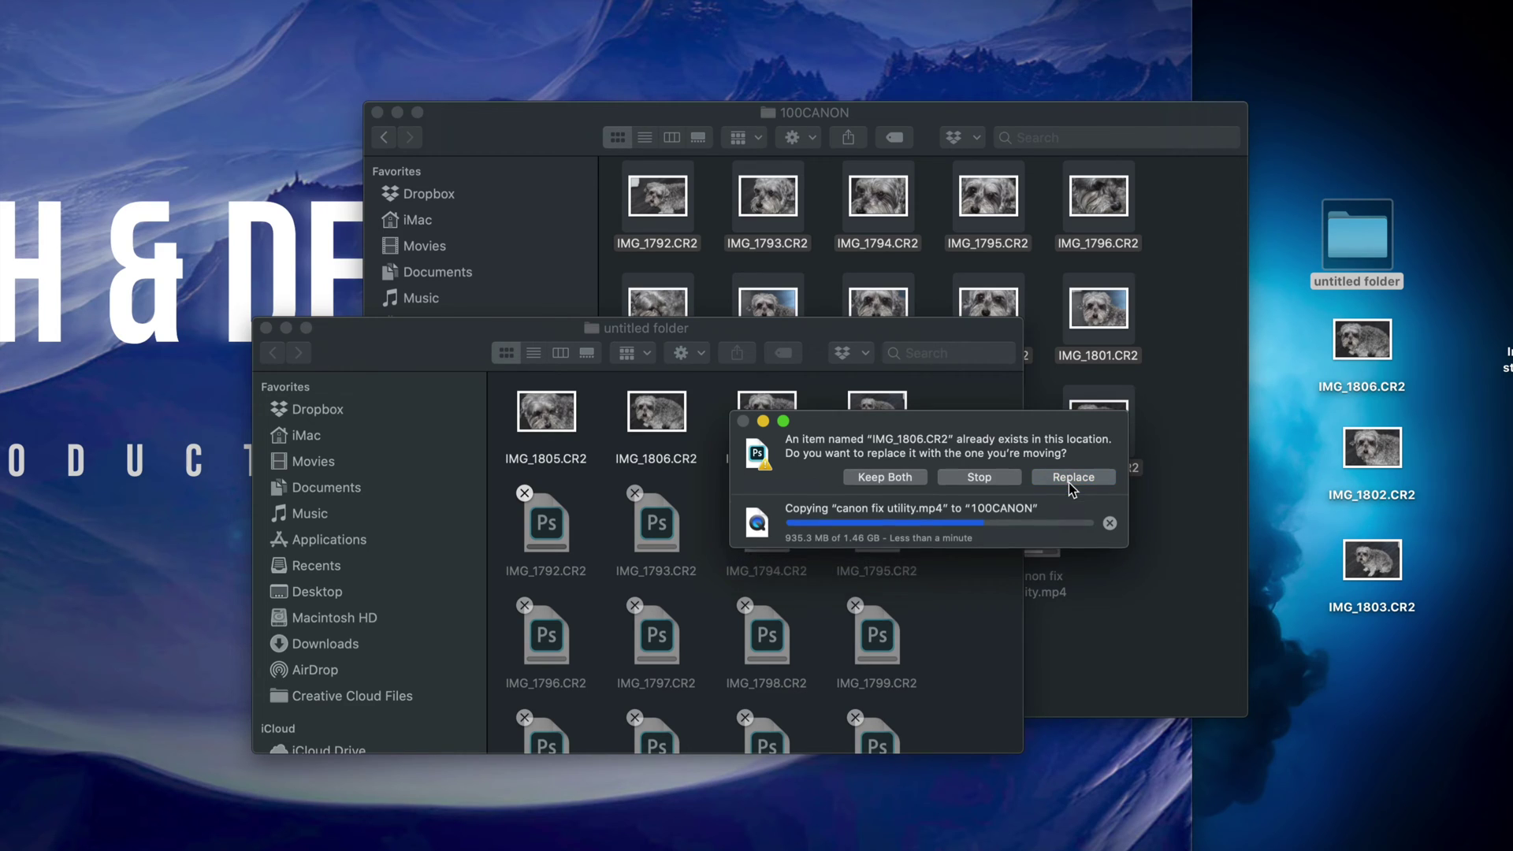
click(1064, 478)
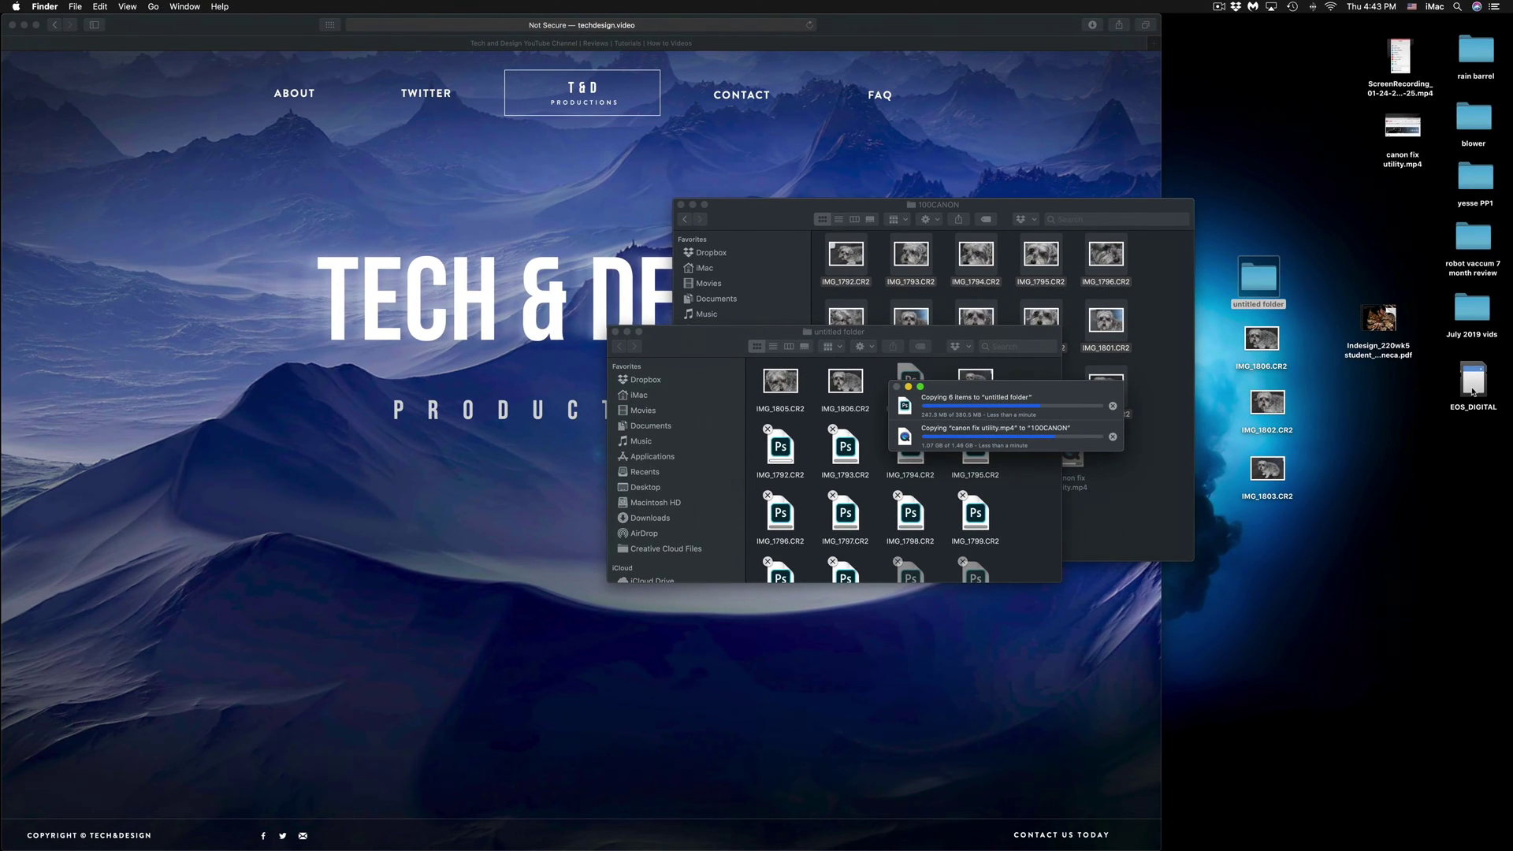
Move the EOS_DIGITAL card icon below the Indesign PDF on the desktop and view its Get Info details.
drag(1473, 392, 1367, 418)
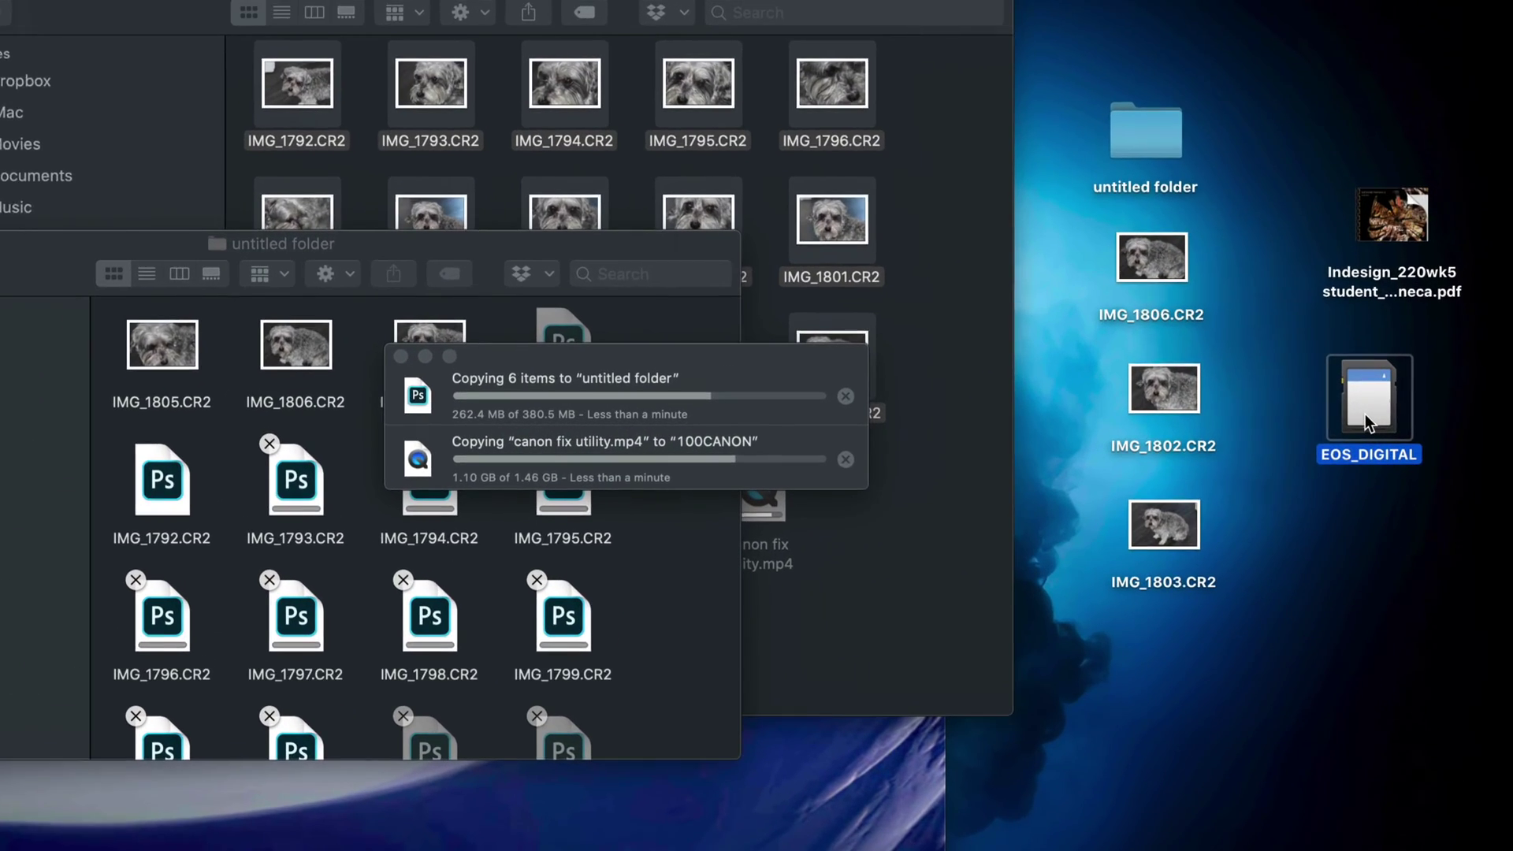
right_click(1365, 415)
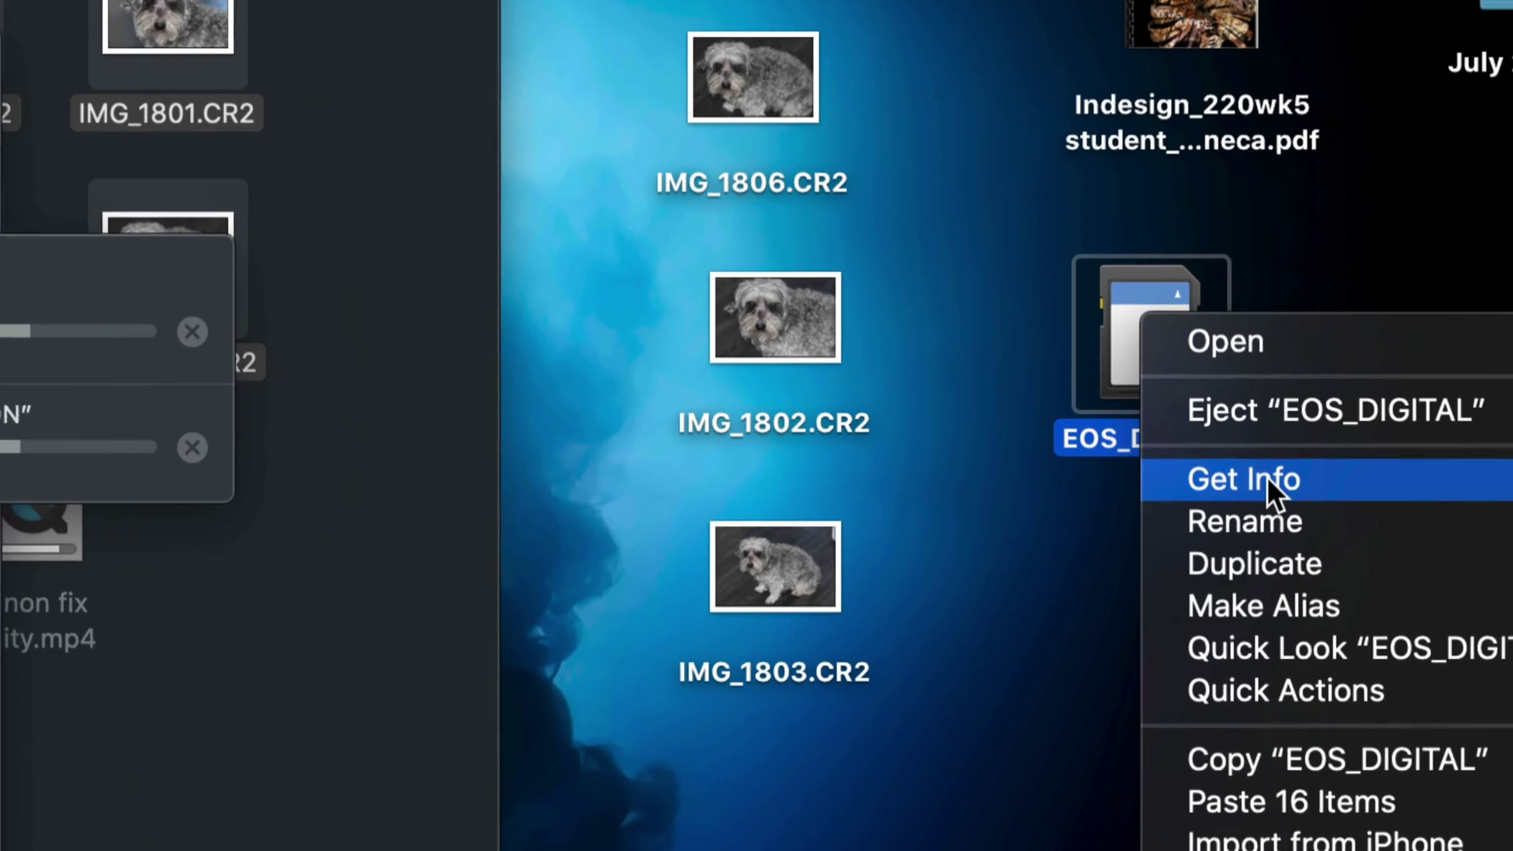
click(1234, 482)
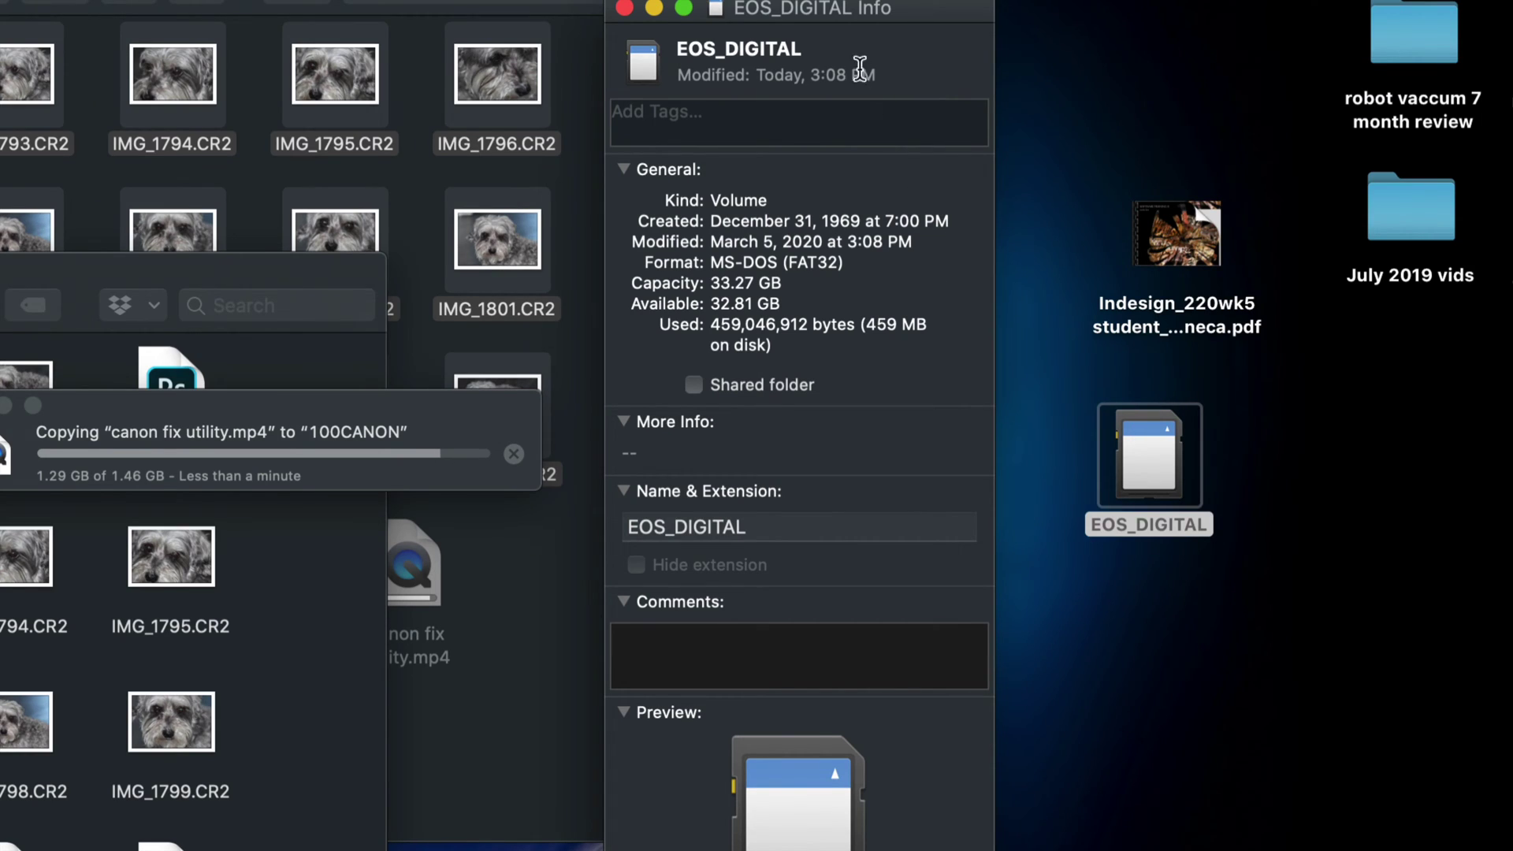
drag(834, 22, 915, 33)
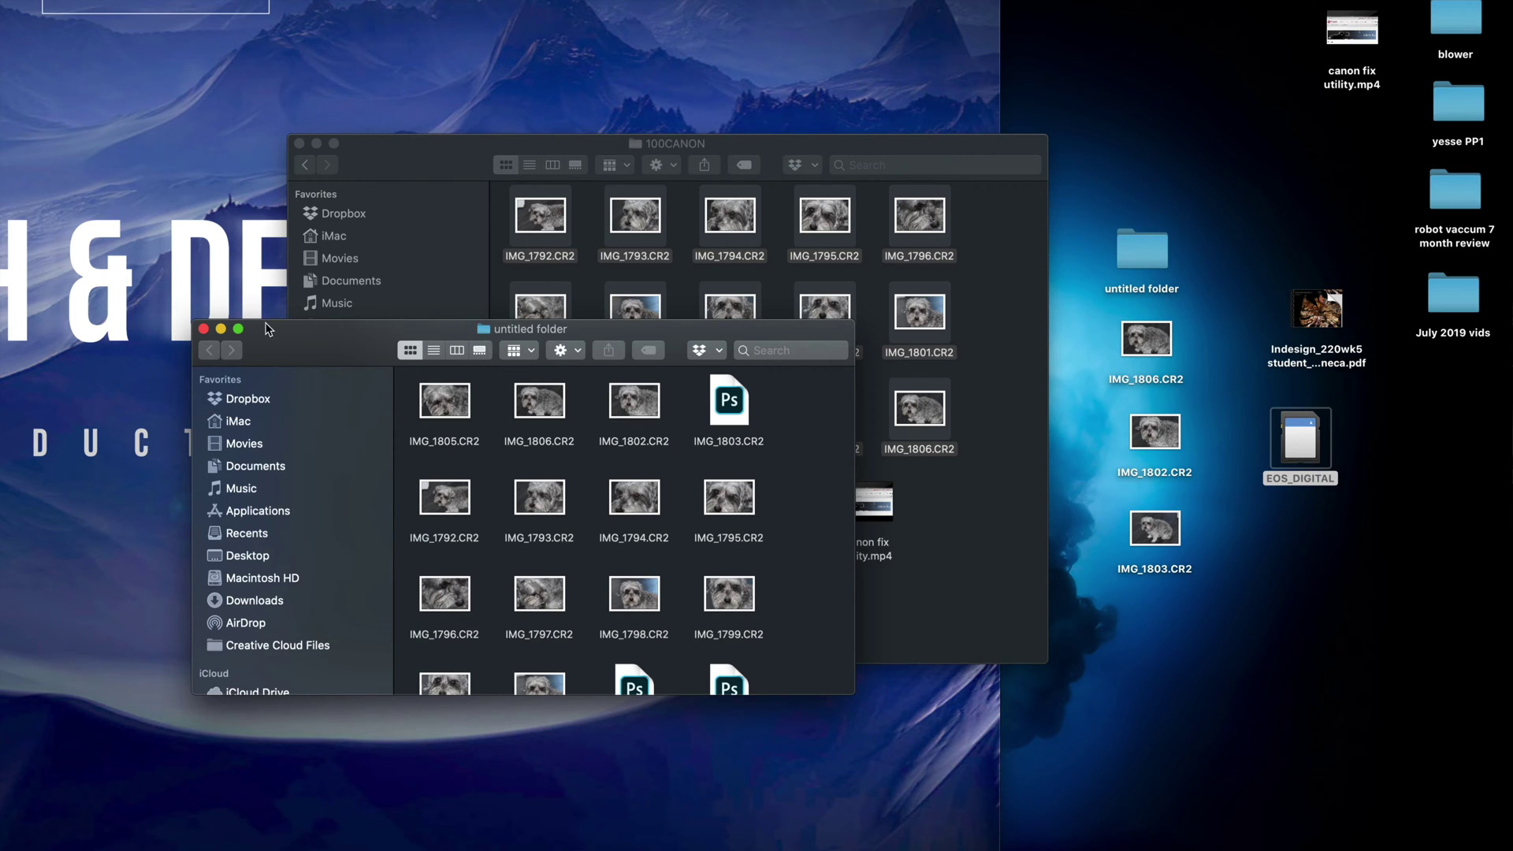
Close the untitled folder window and move the Indesign PDF in the card's 100CANON folder to the Trash.
click(204, 329)
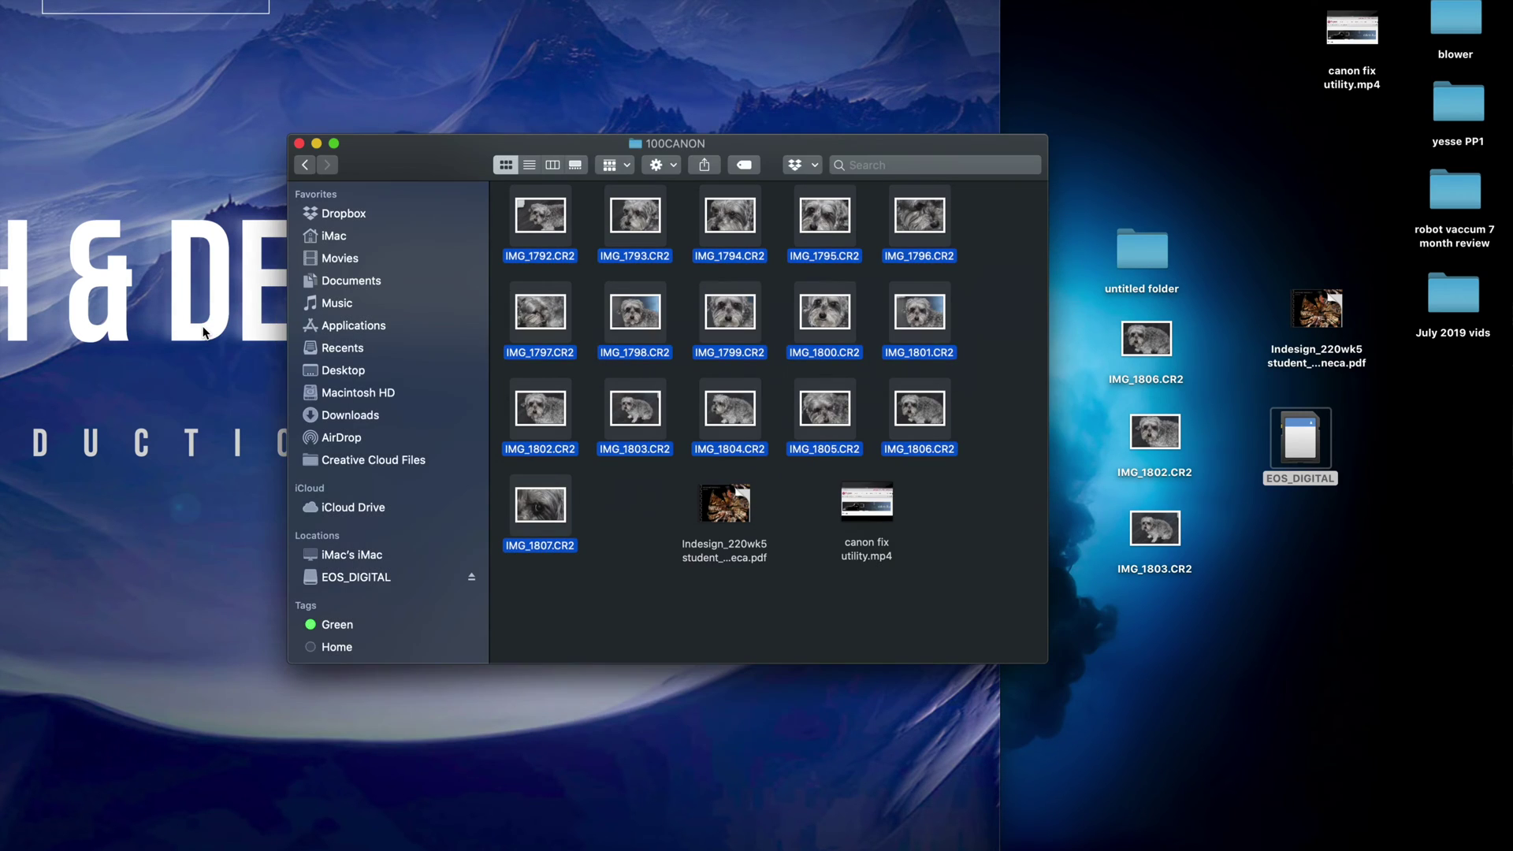
click(906, 549)
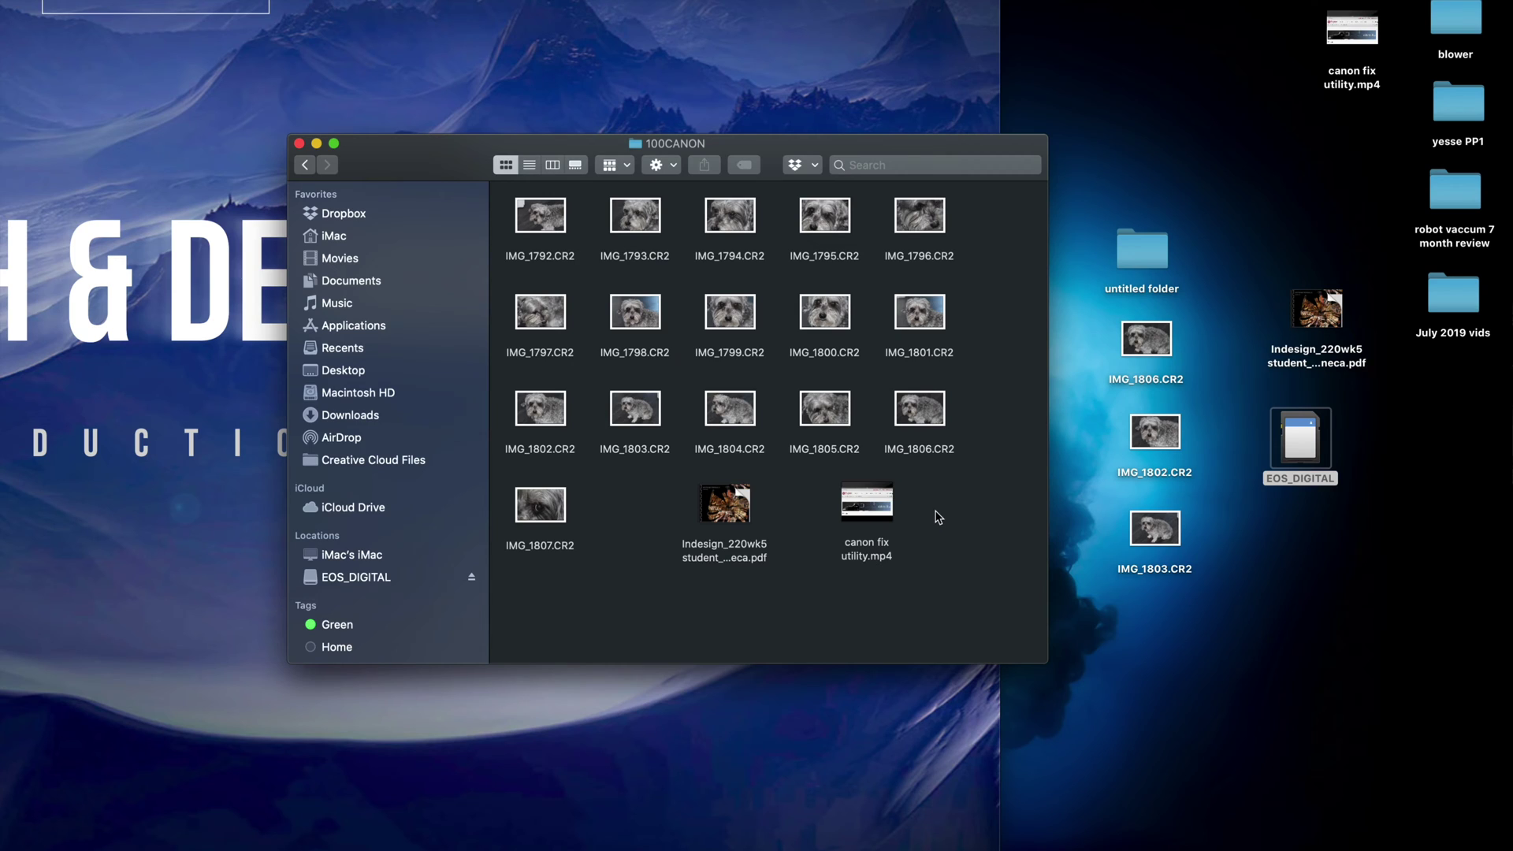
drag(939, 508, 833, 551)
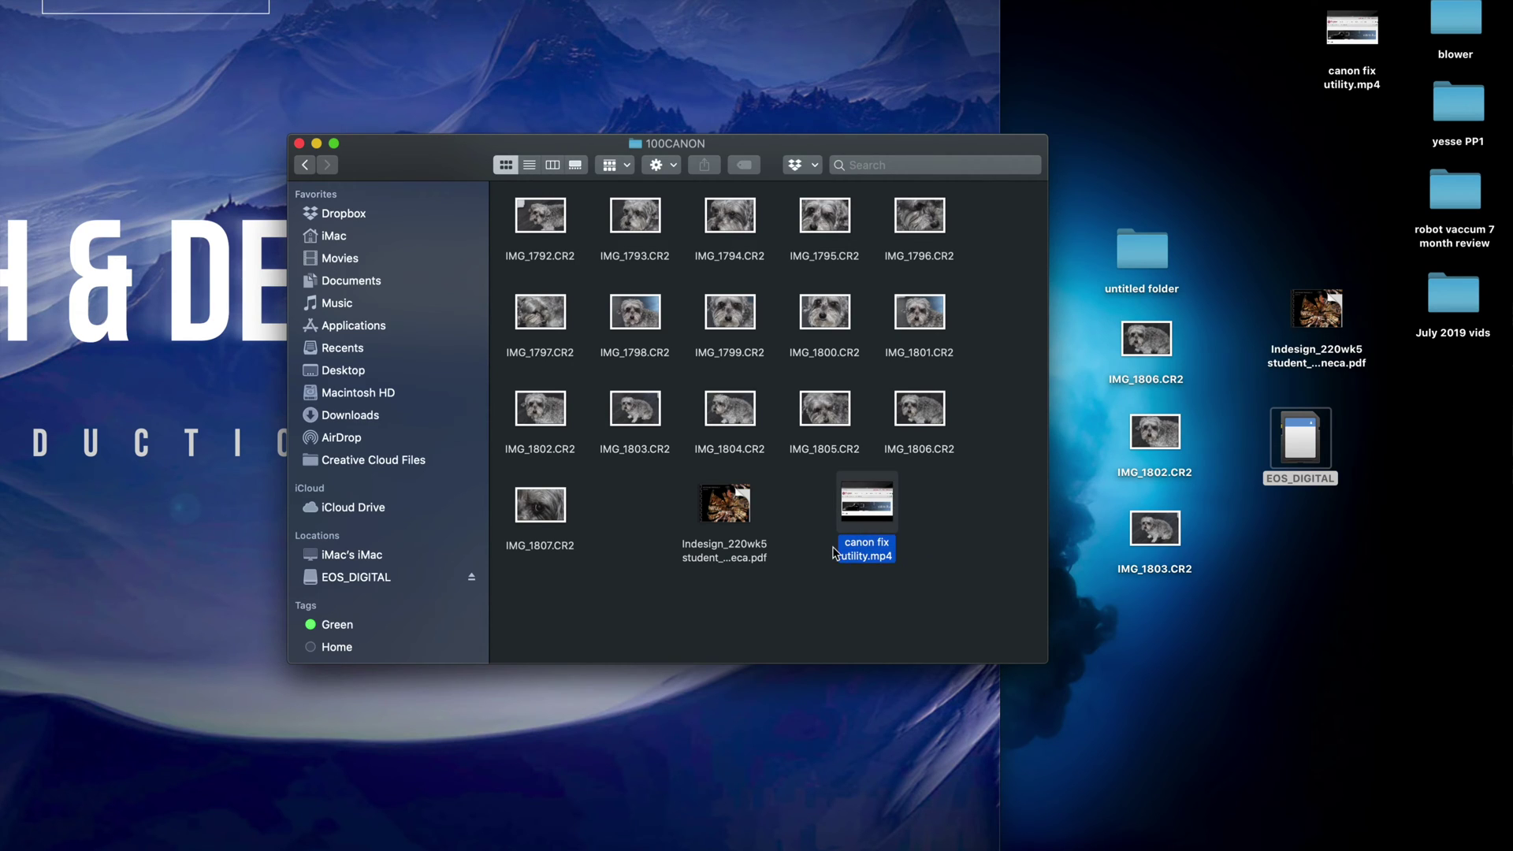
click(729, 498)
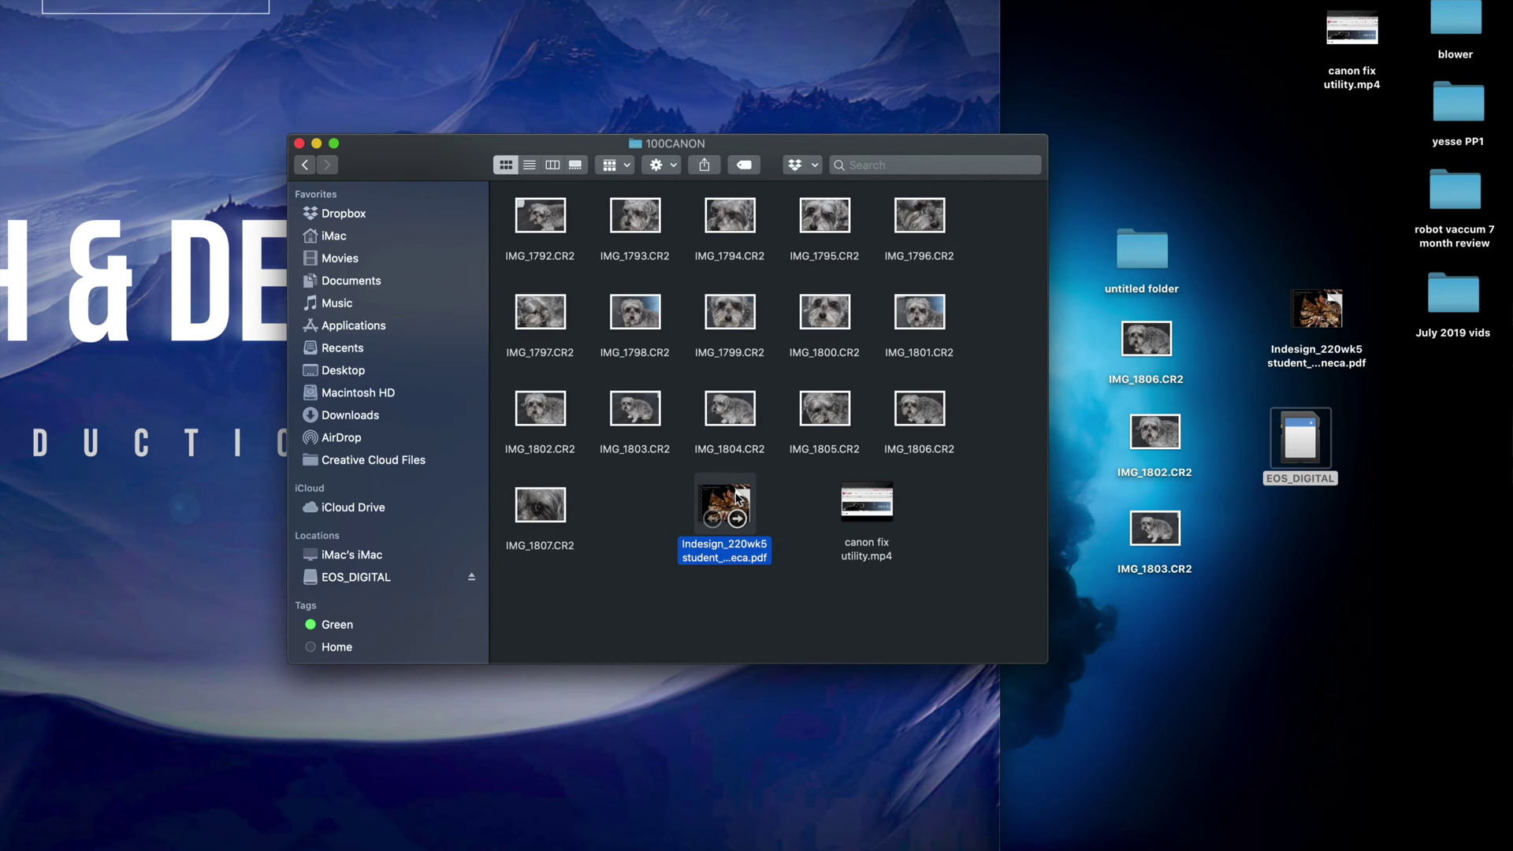
key(super+BackSpace)
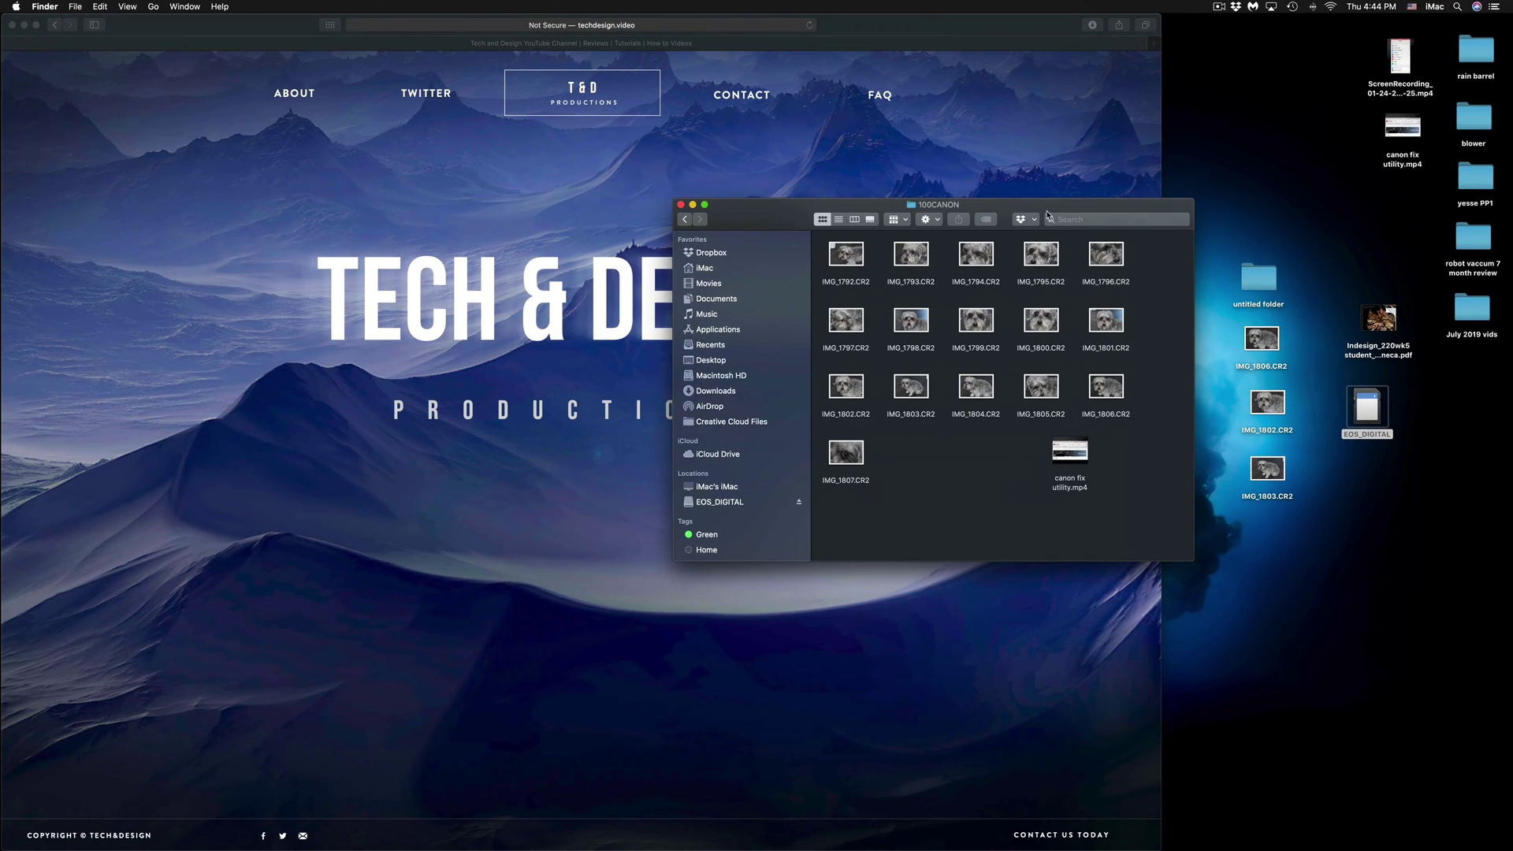
Empty the Trash to permanently erase the deleted Indesign PDF from the card.
drag(1048, 208, 989, 203)
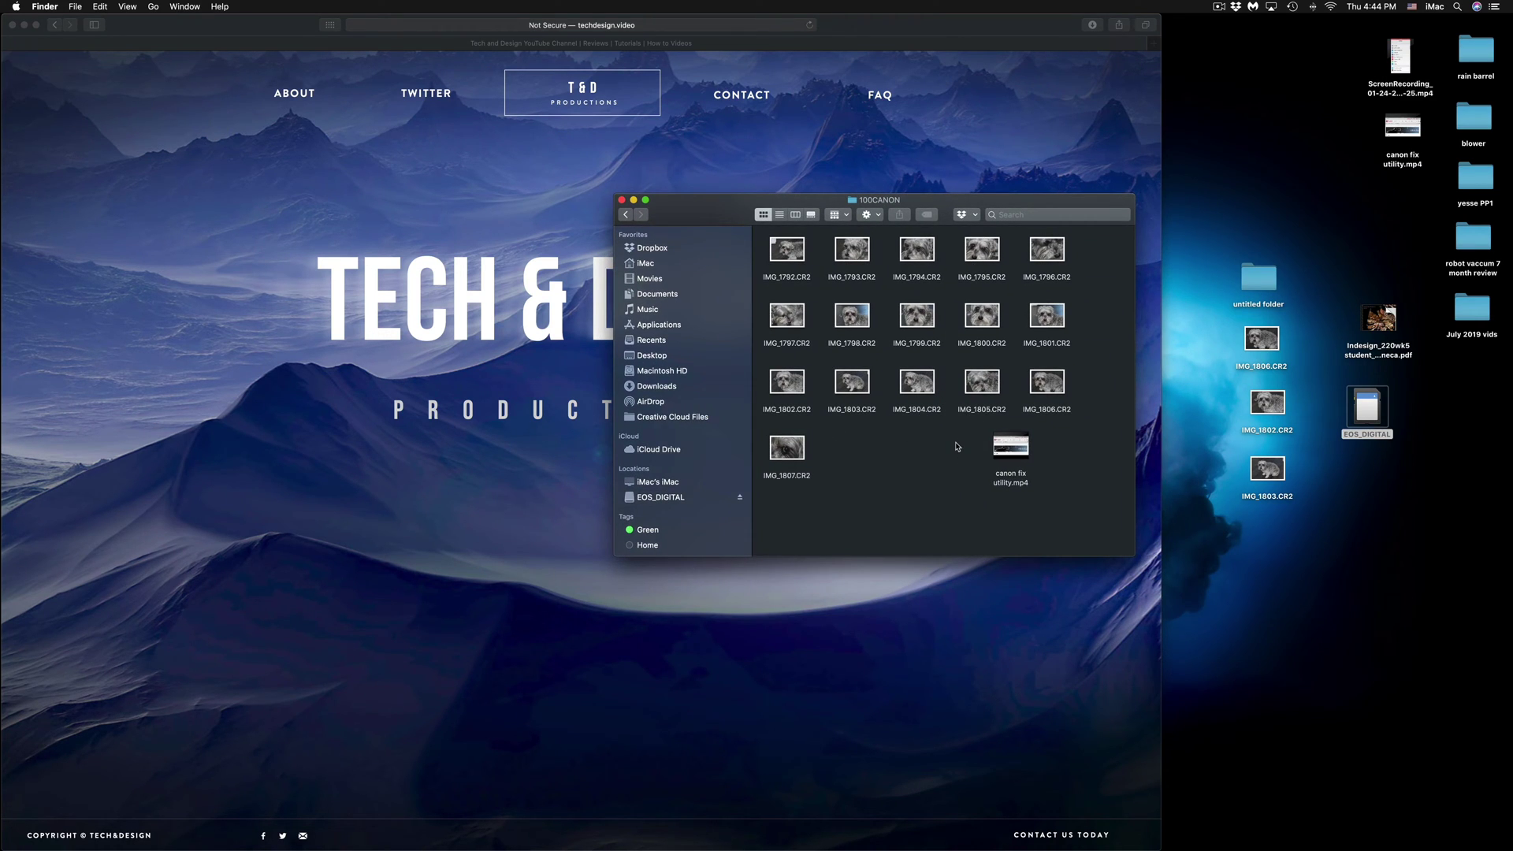
mouse_move(1276, 848)
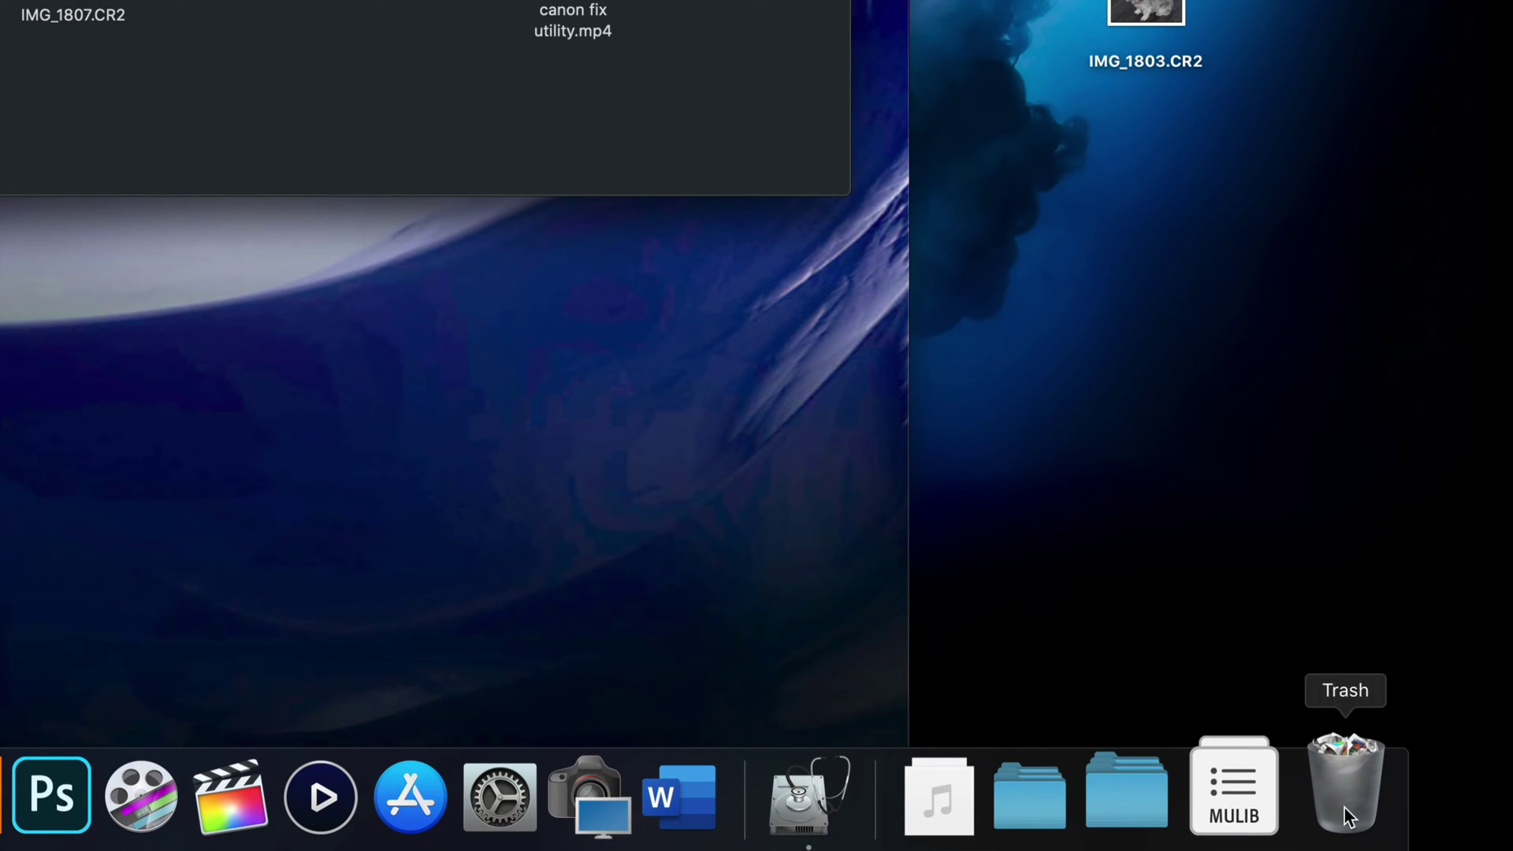
right_click(1344, 807)
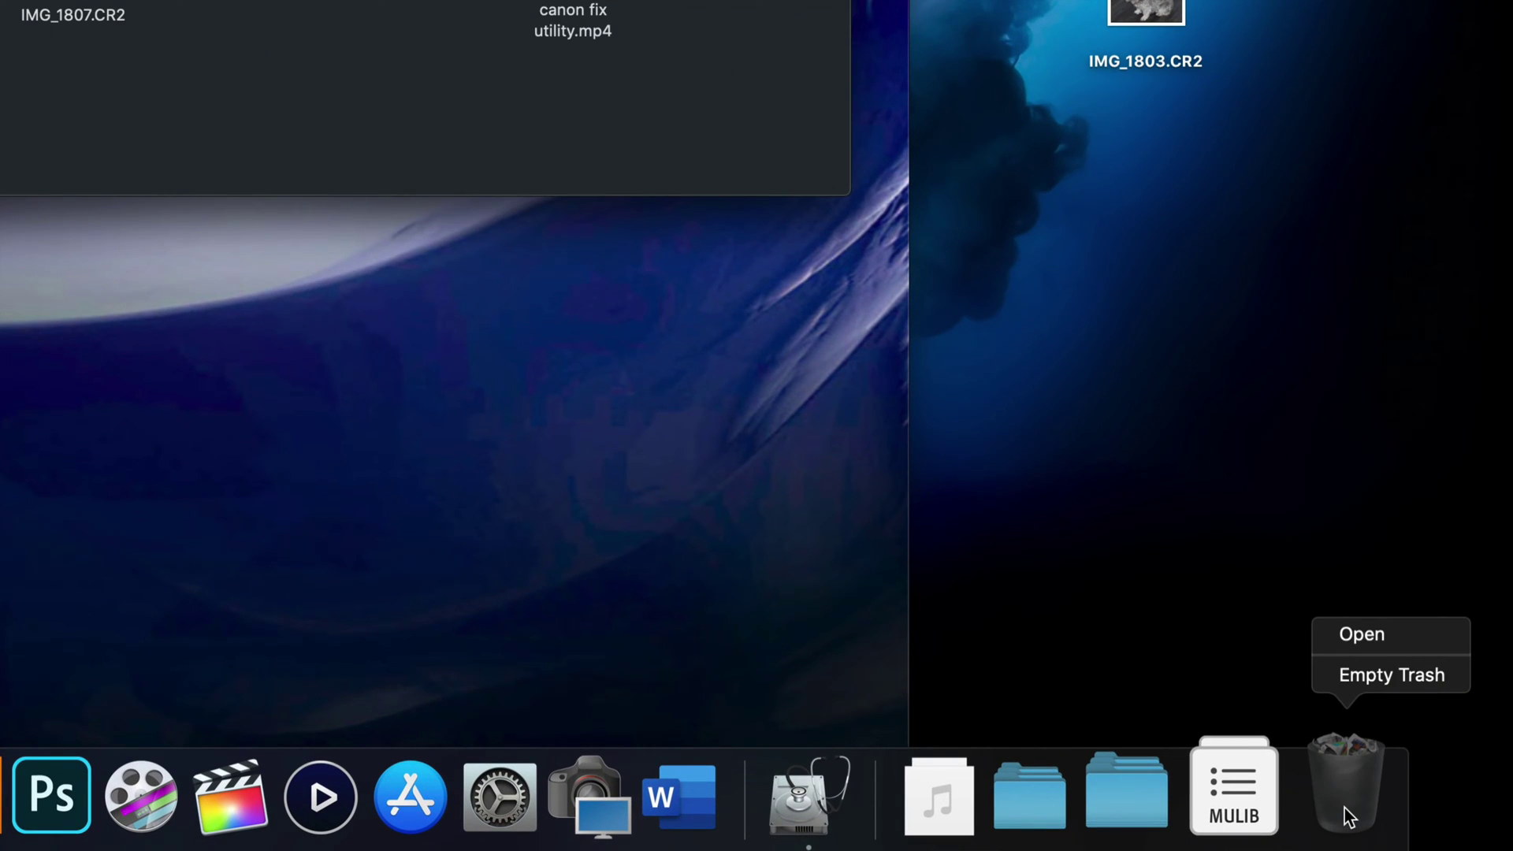
click(1378, 681)
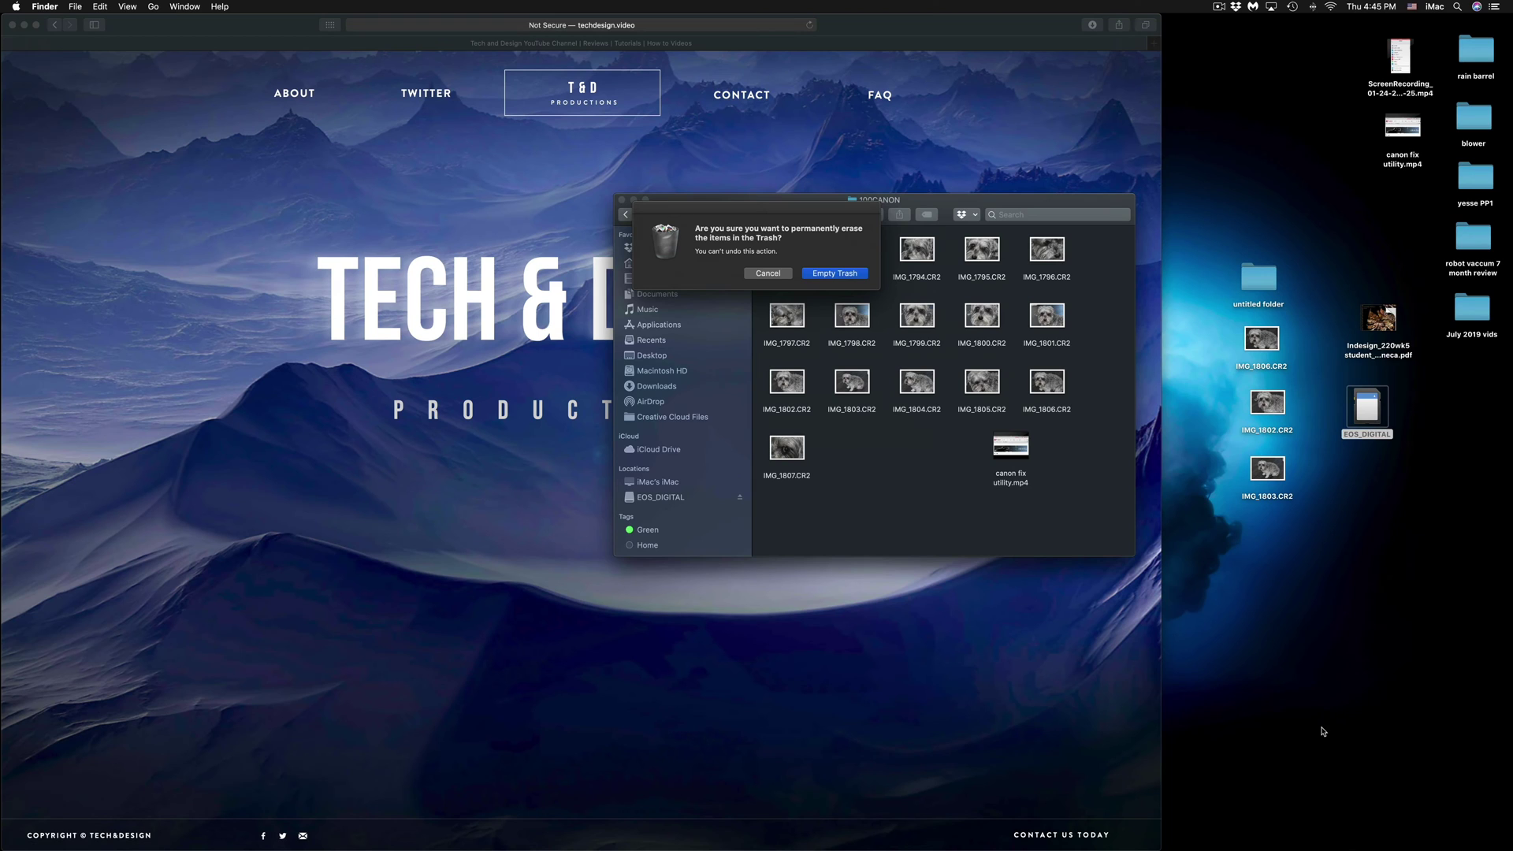
click(821, 274)
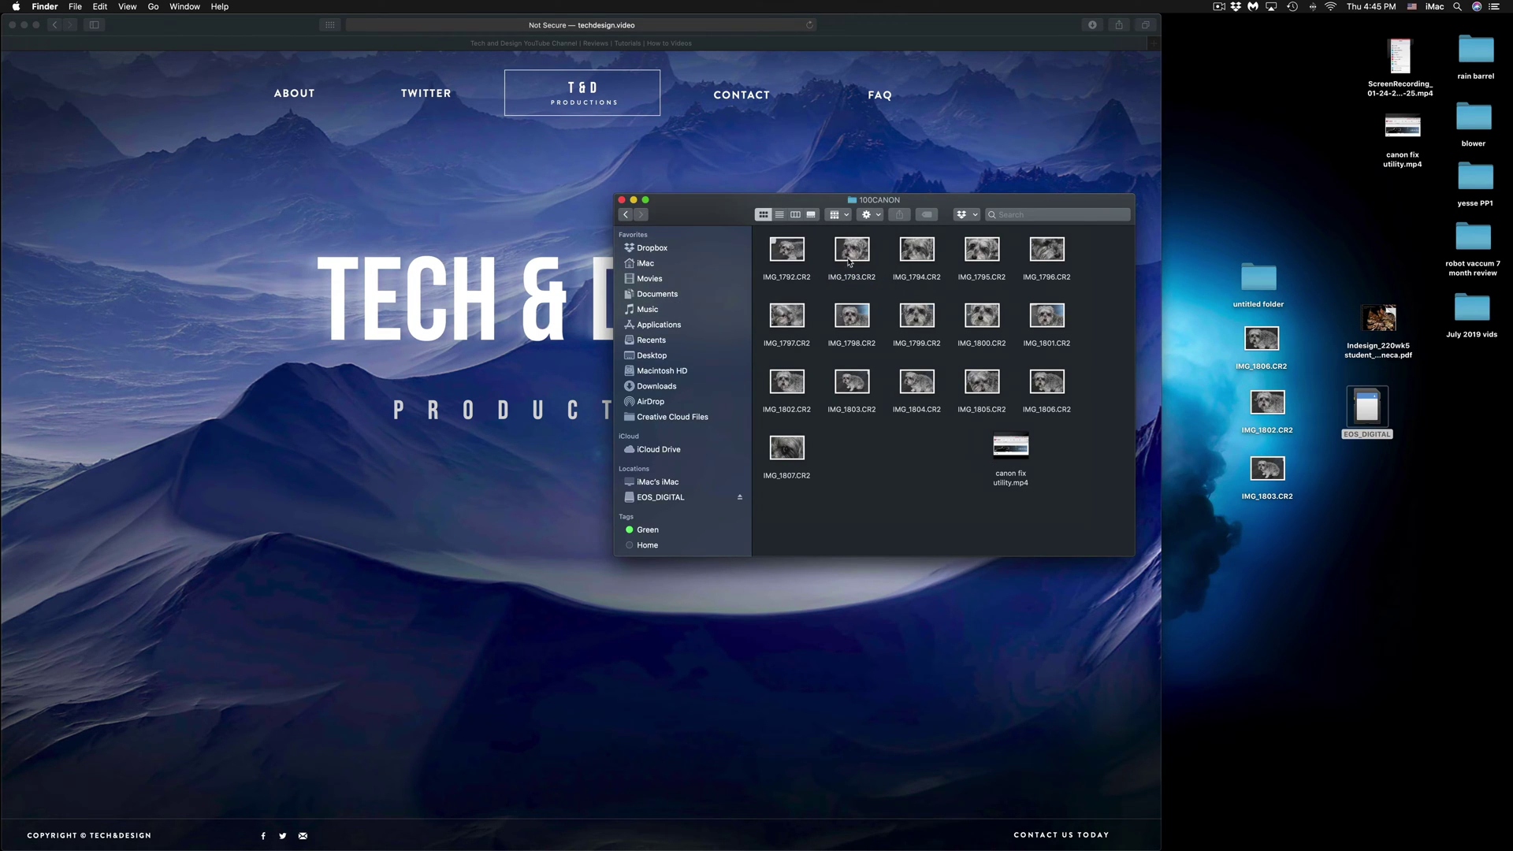
Move IMG_1804.CR2 from the 100CANON folder to the Trash and empty the Trash permanently.
drag(926, 202, 966, 284)
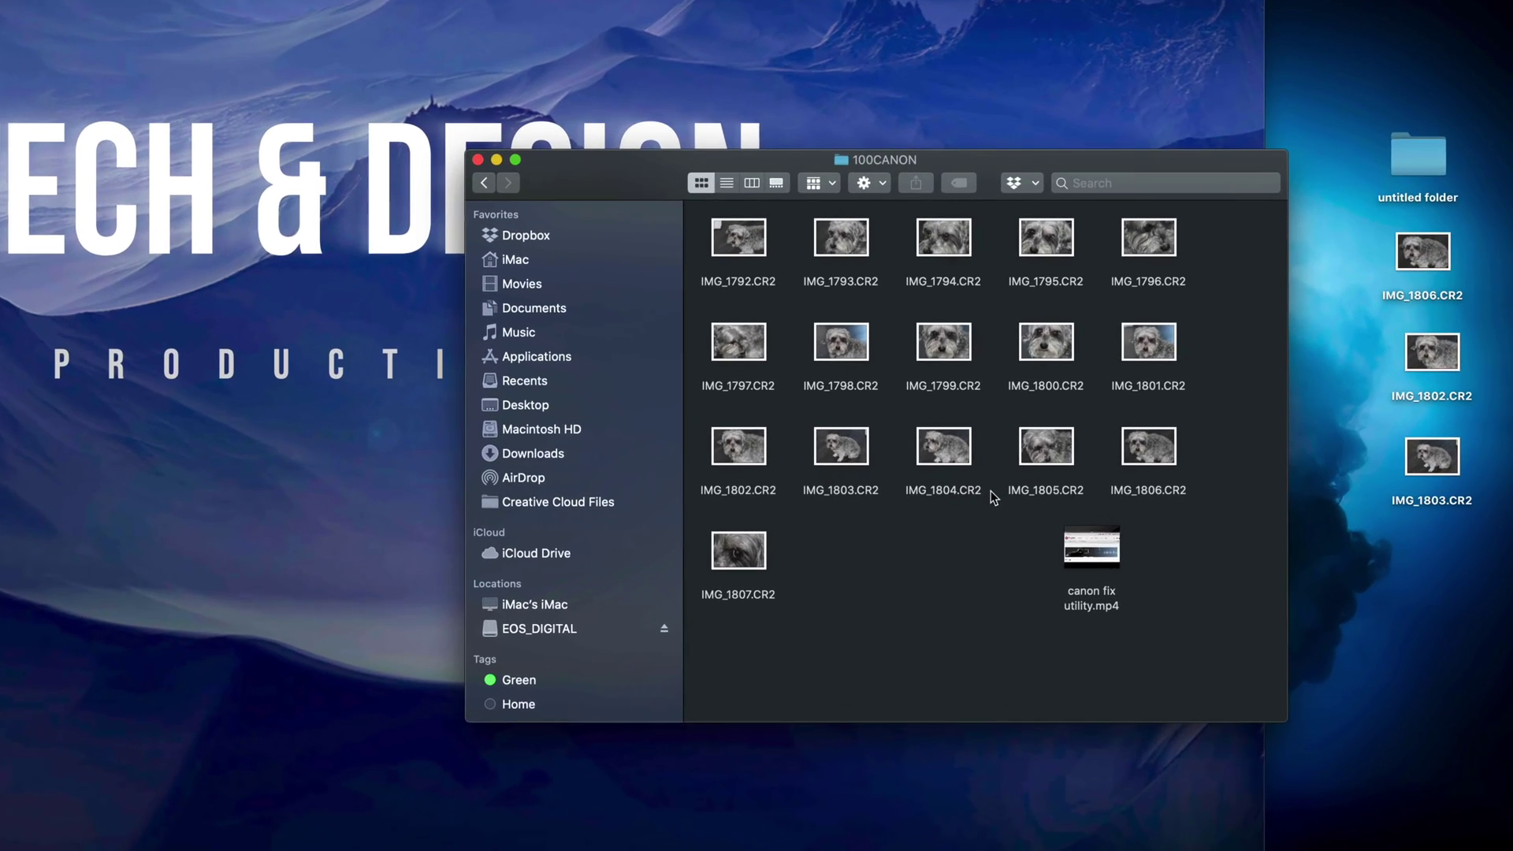
right_click(951, 453)
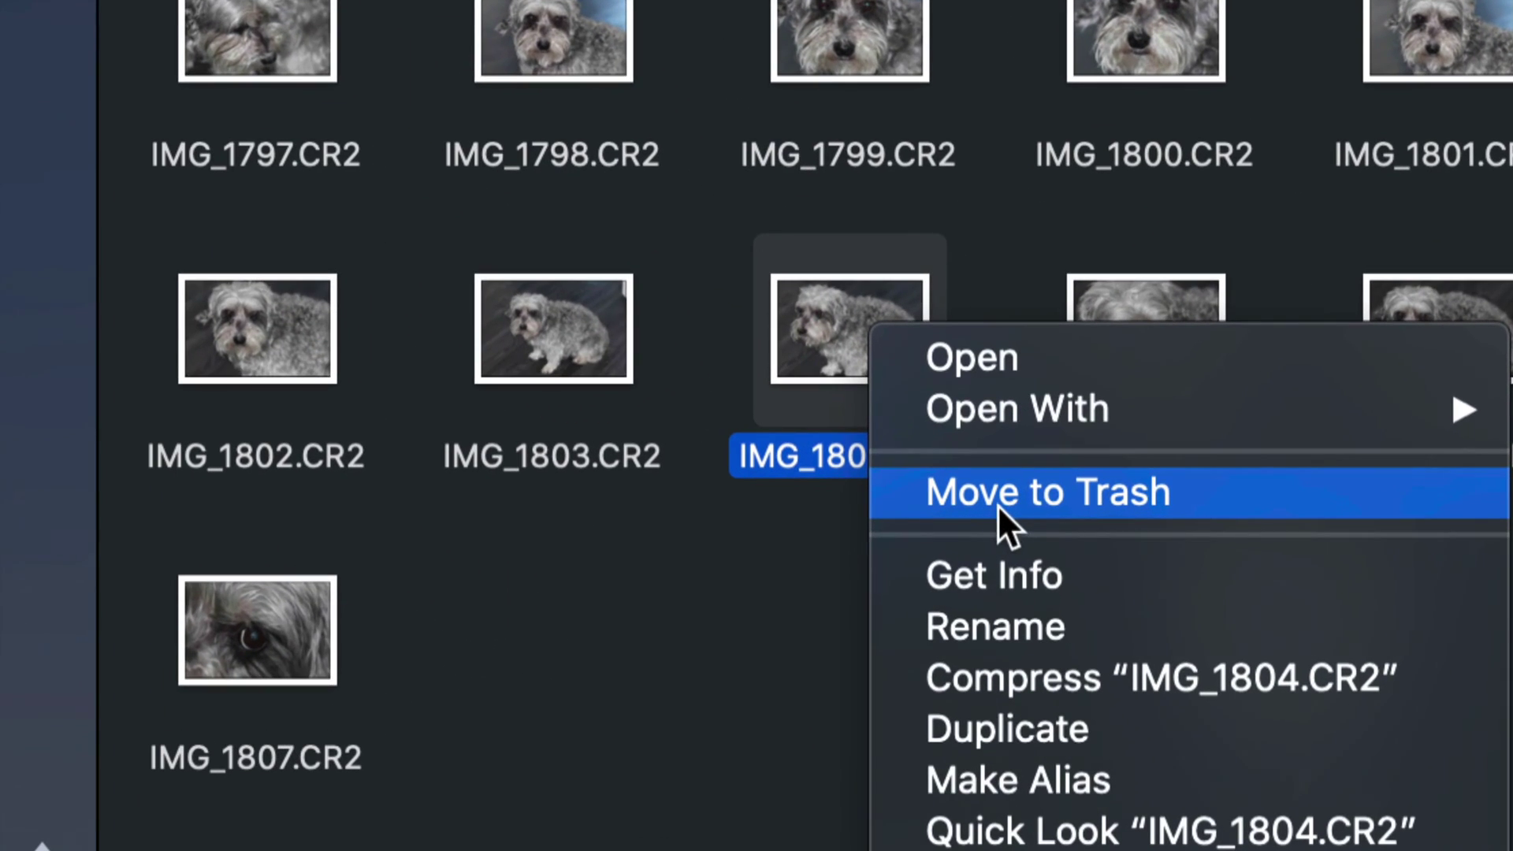
click(1042, 502)
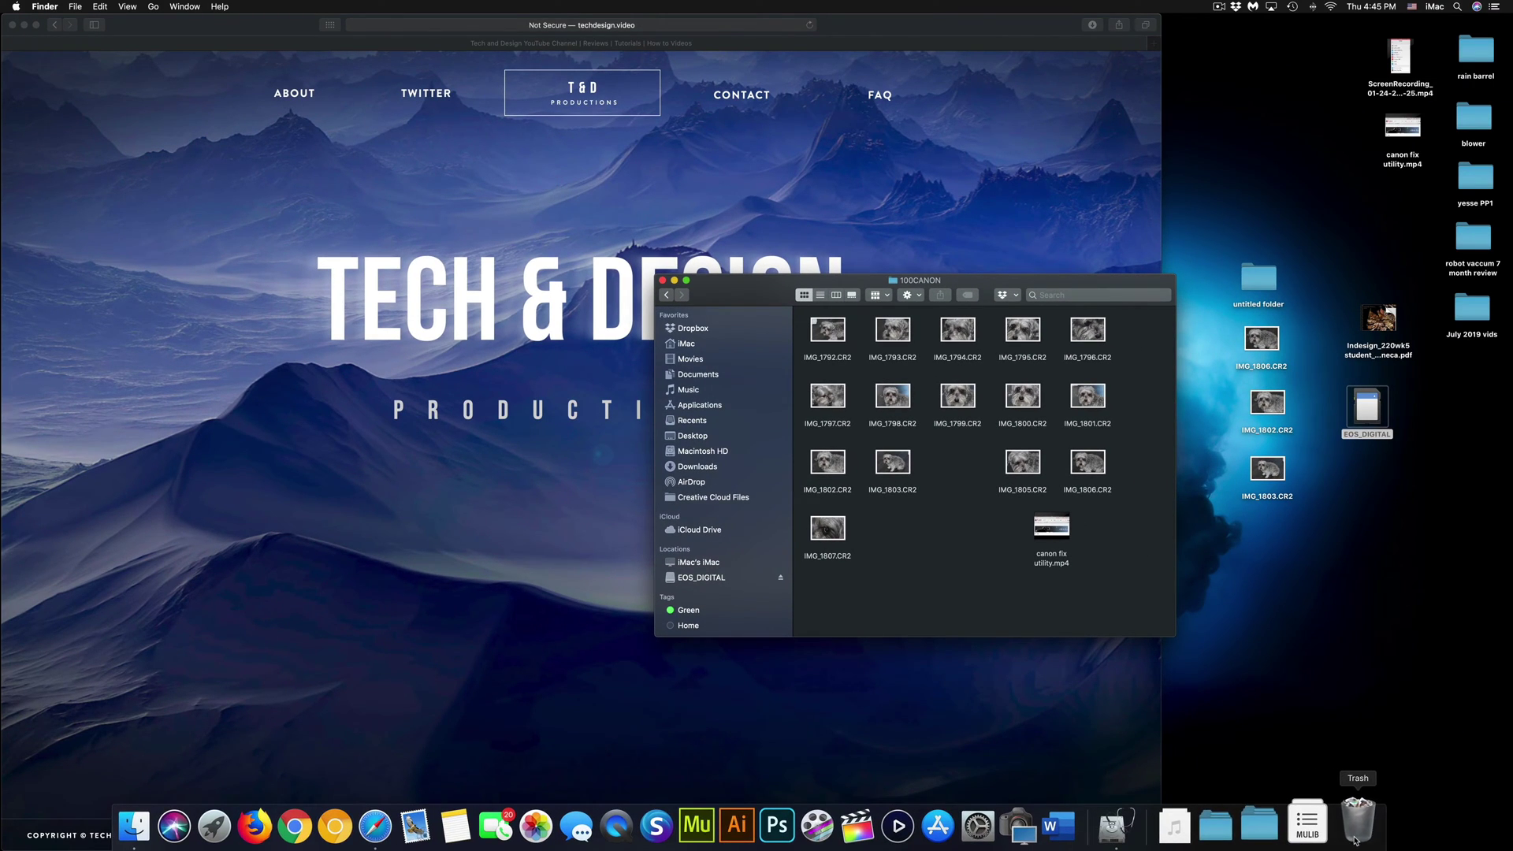
right_click(1355, 840)
click(1375, 771)
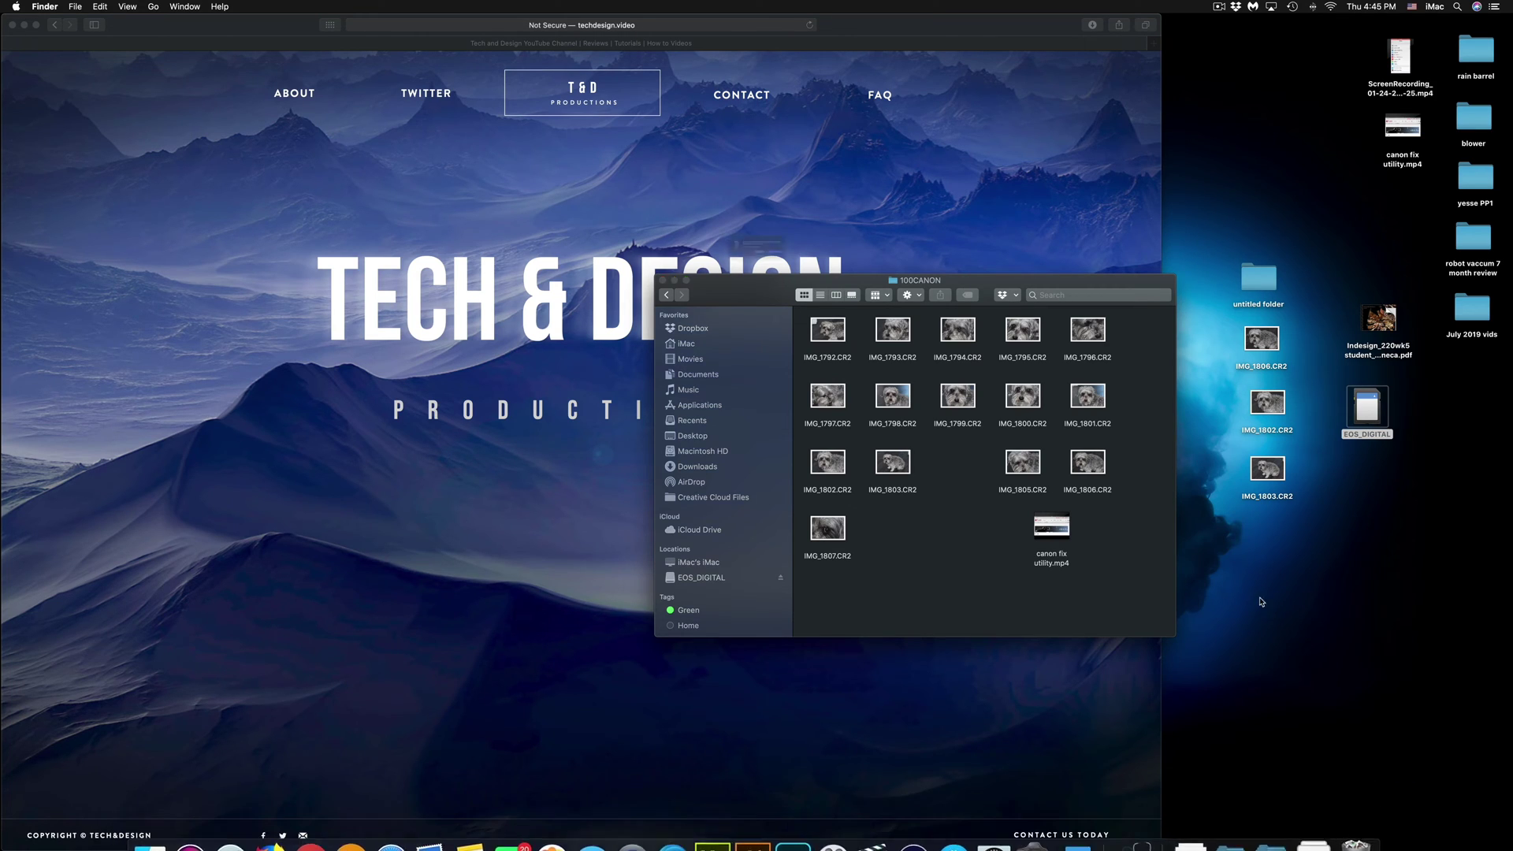
click(853, 273)
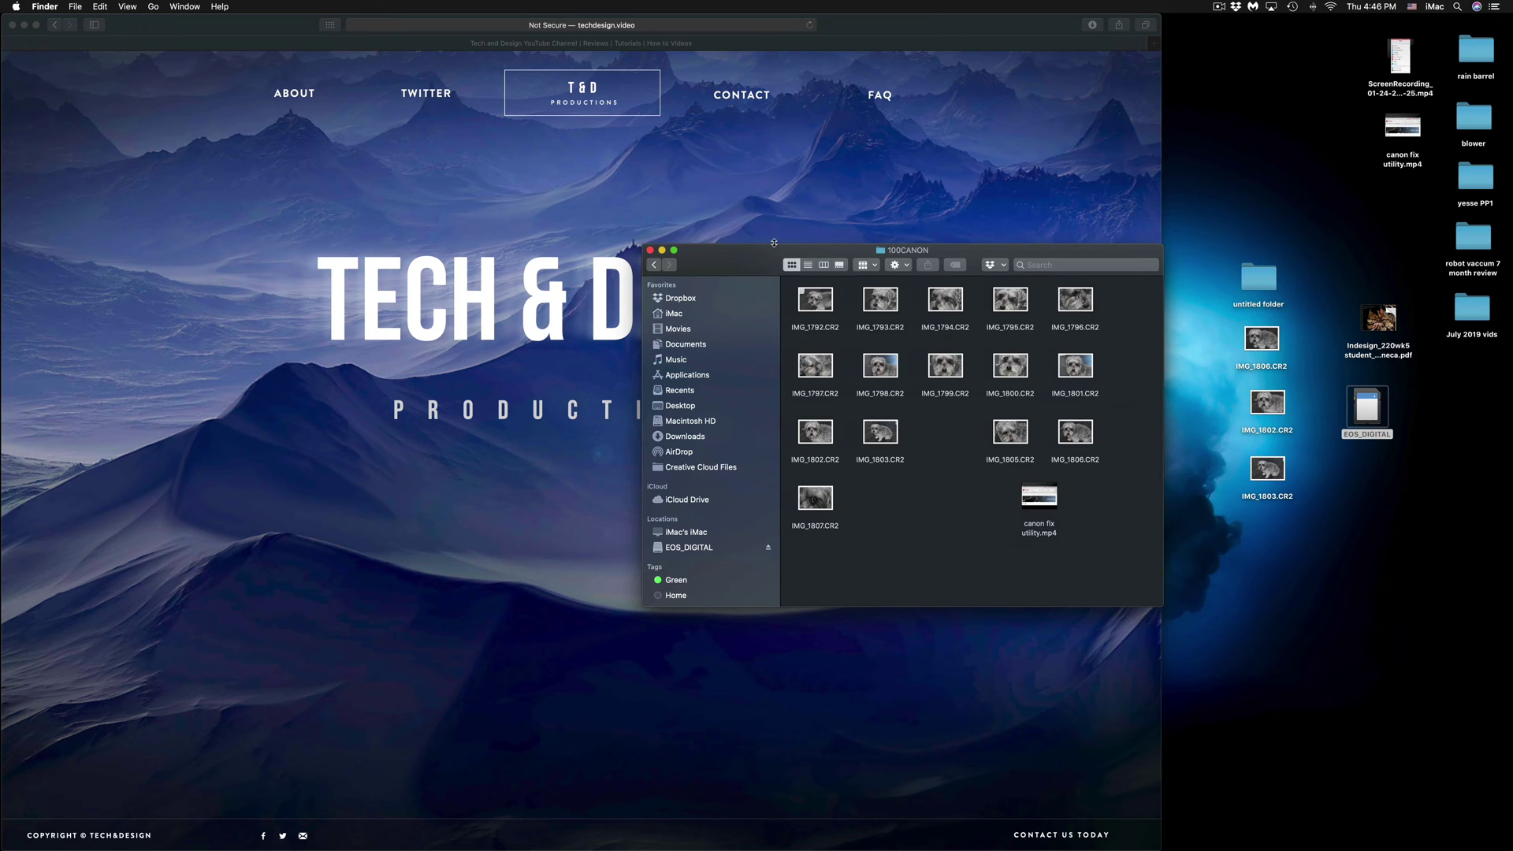
Close the 100CANON window, switch to Disk Utility, and check its sidebar view options for volumes and devices.
click(650, 251)
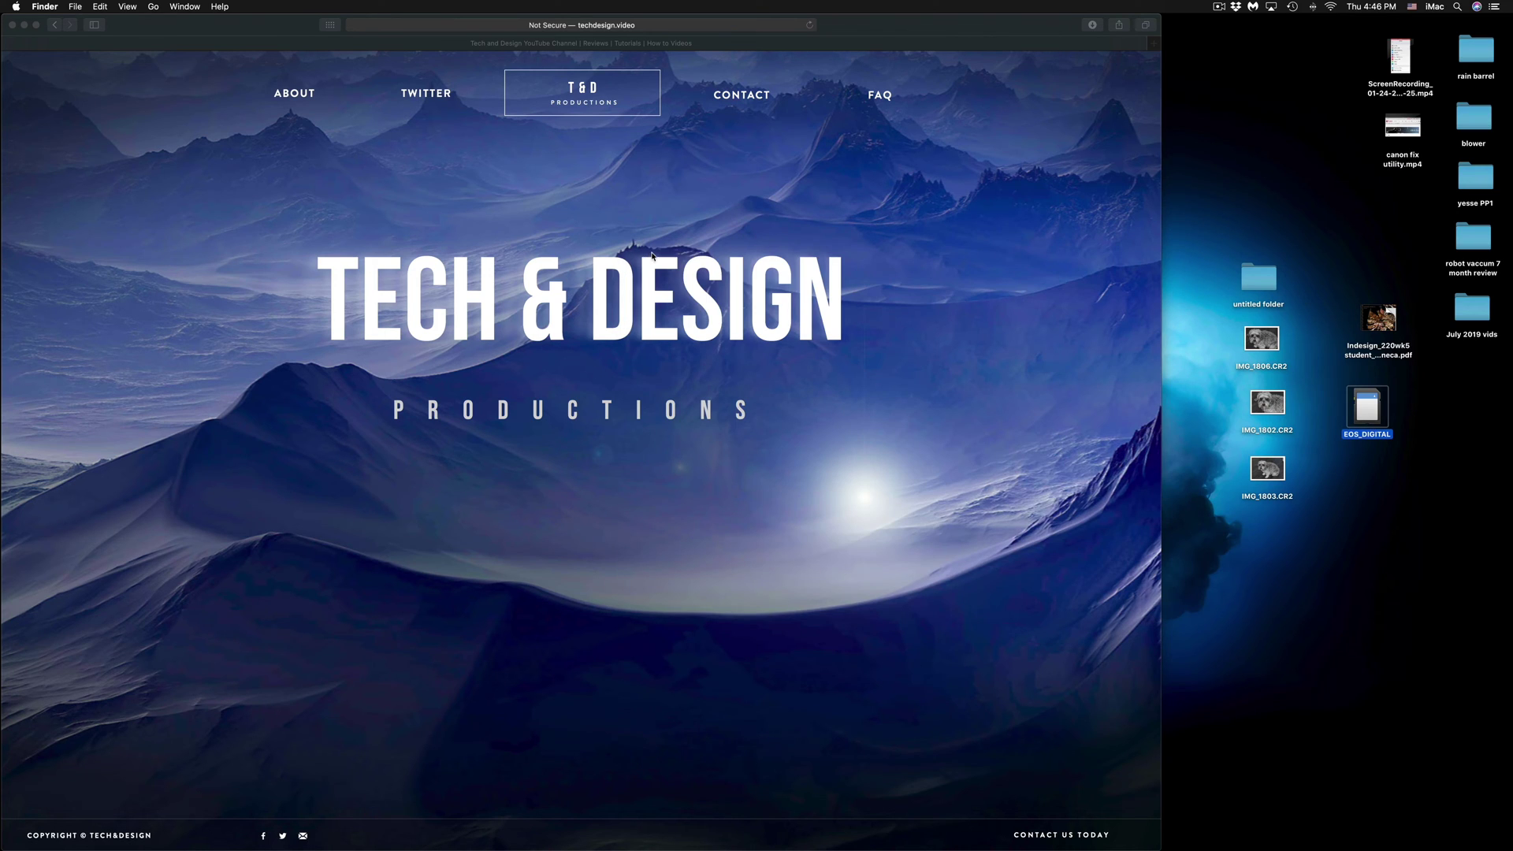
click(1135, 834)
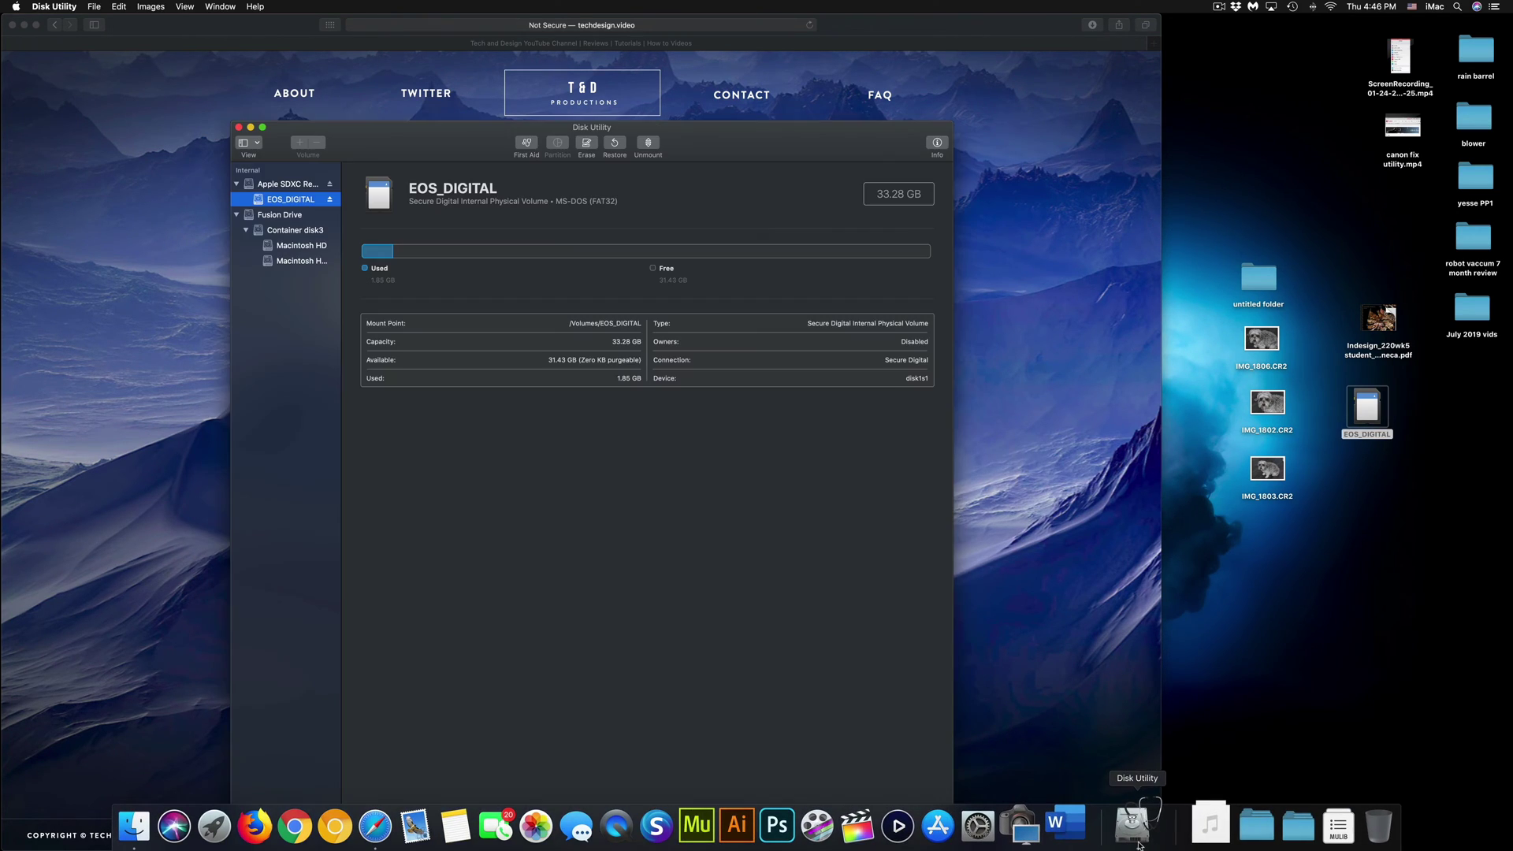
drag(696, 145, 1016, 129)
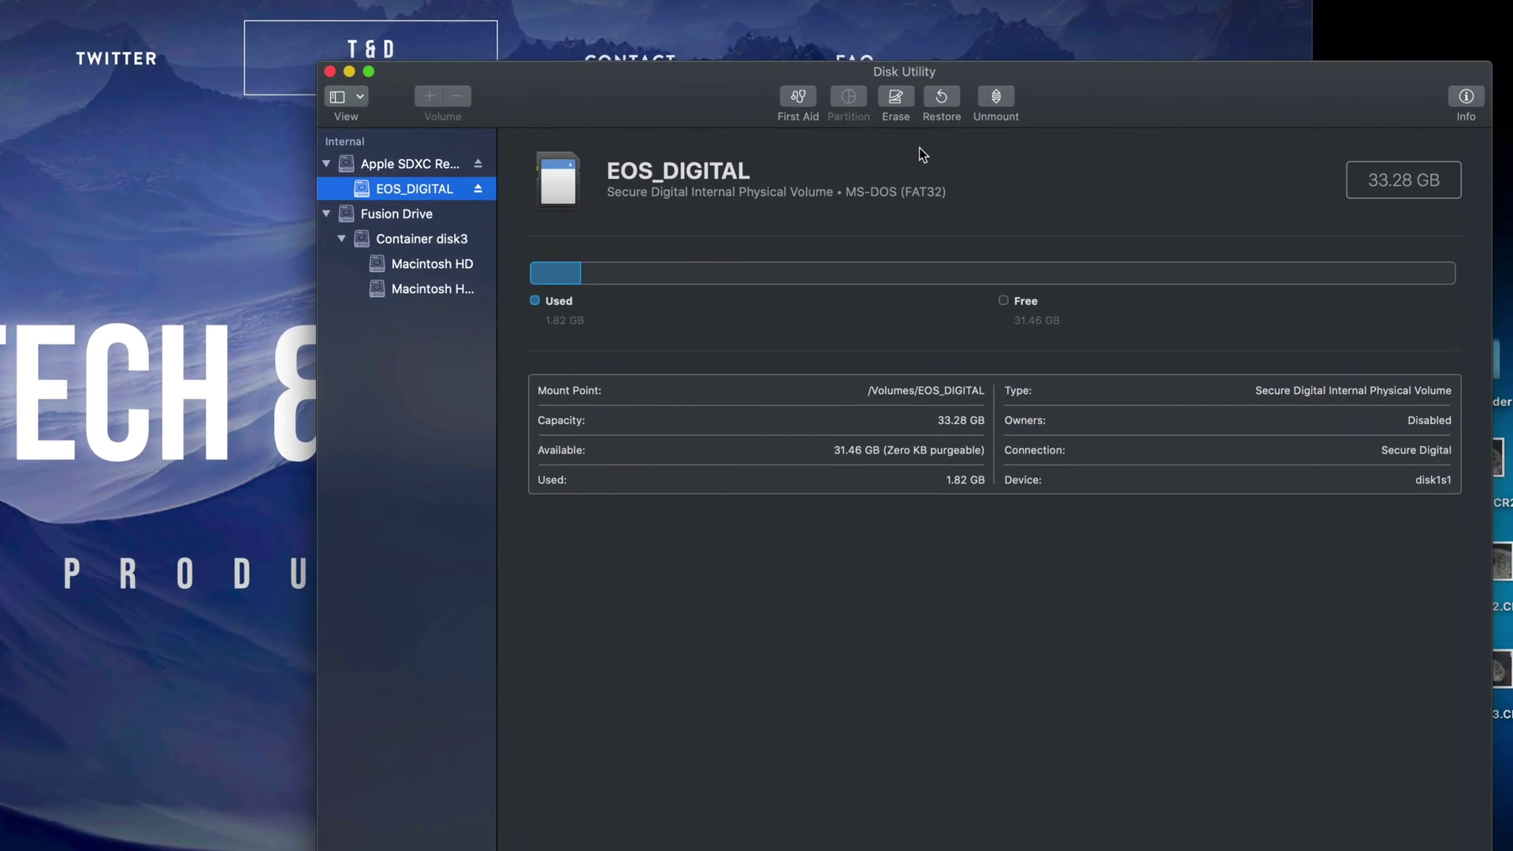
click(178, 82)
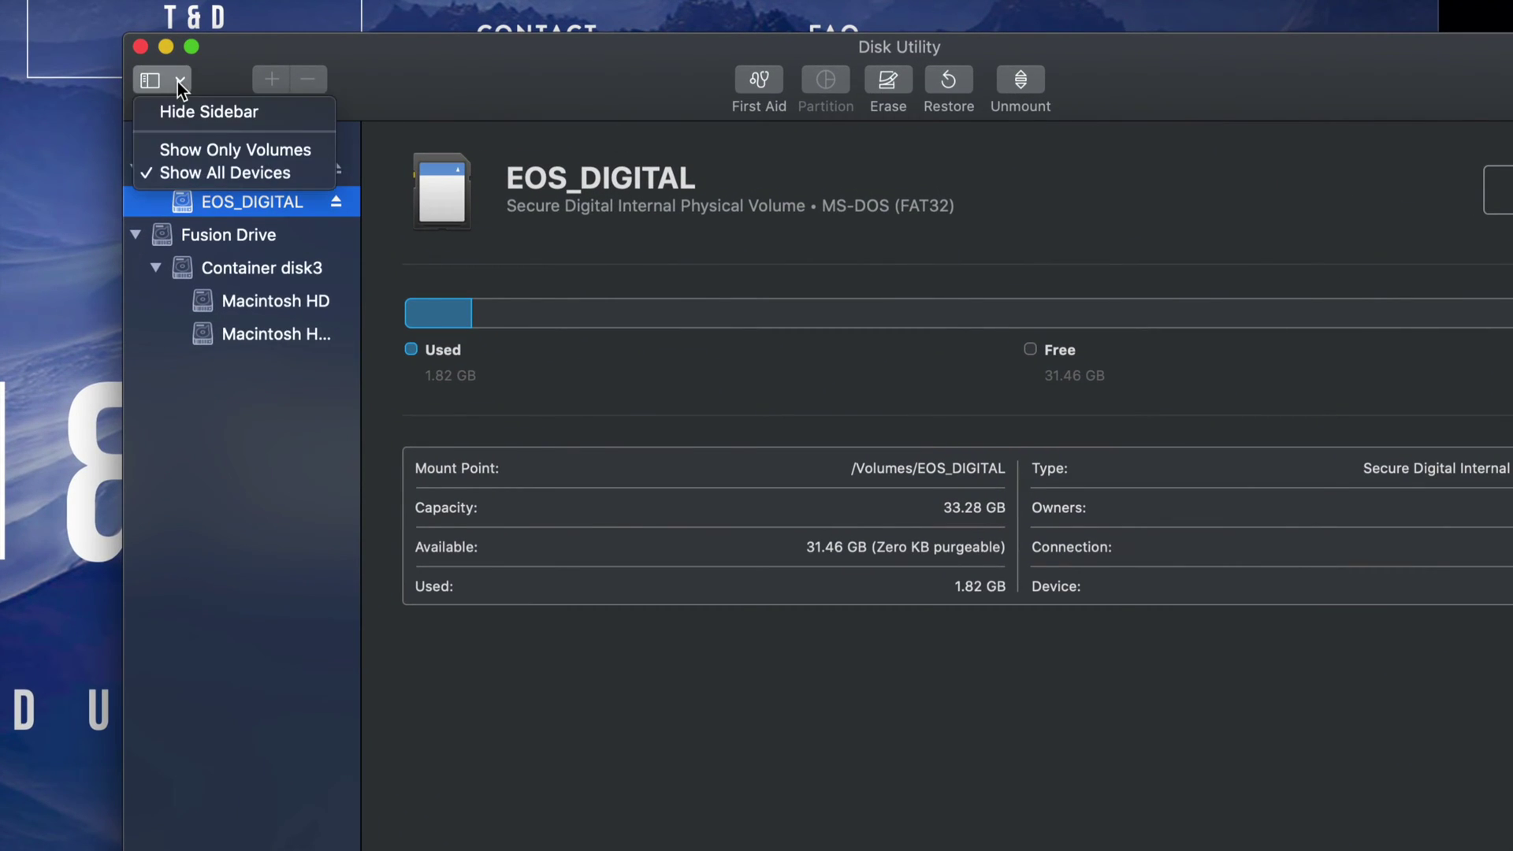
click(183, 149)
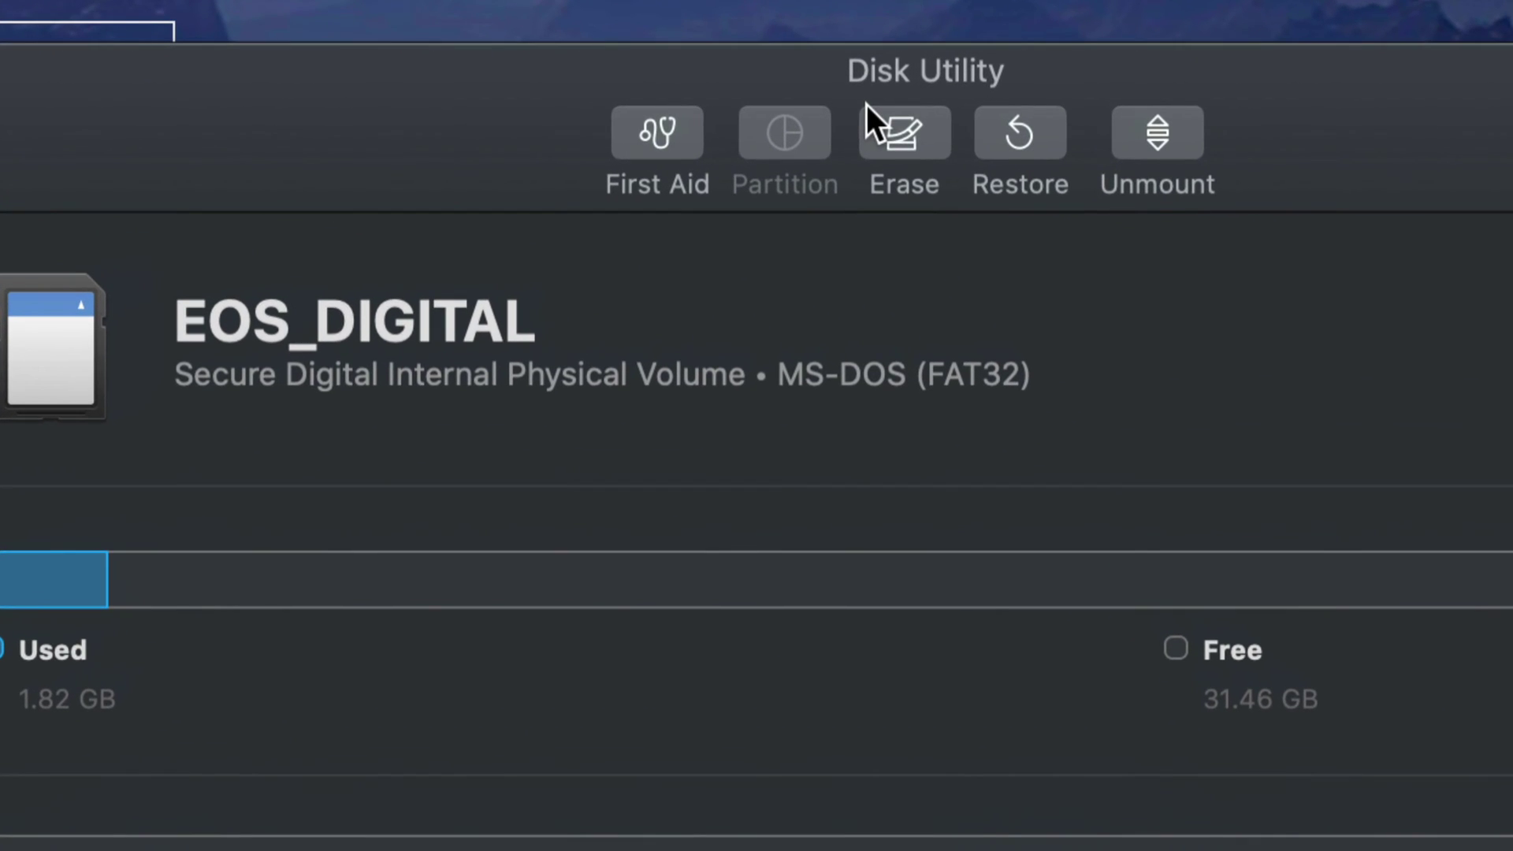
Start erasing the EOS_DIGITAL volume and set its format to ExFAT.
click(910, 130)
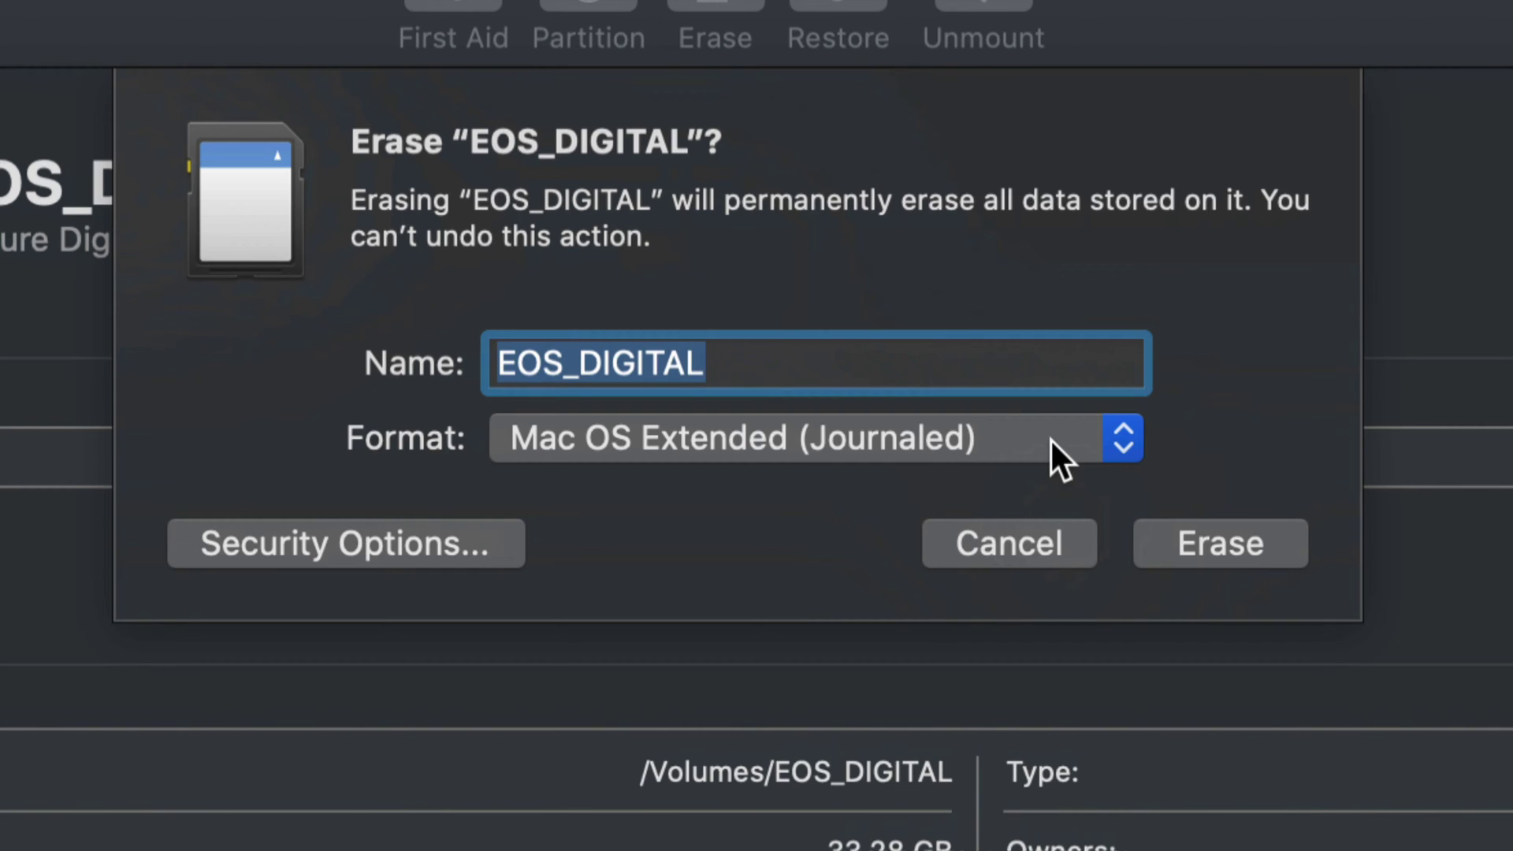
click(1122, 442)
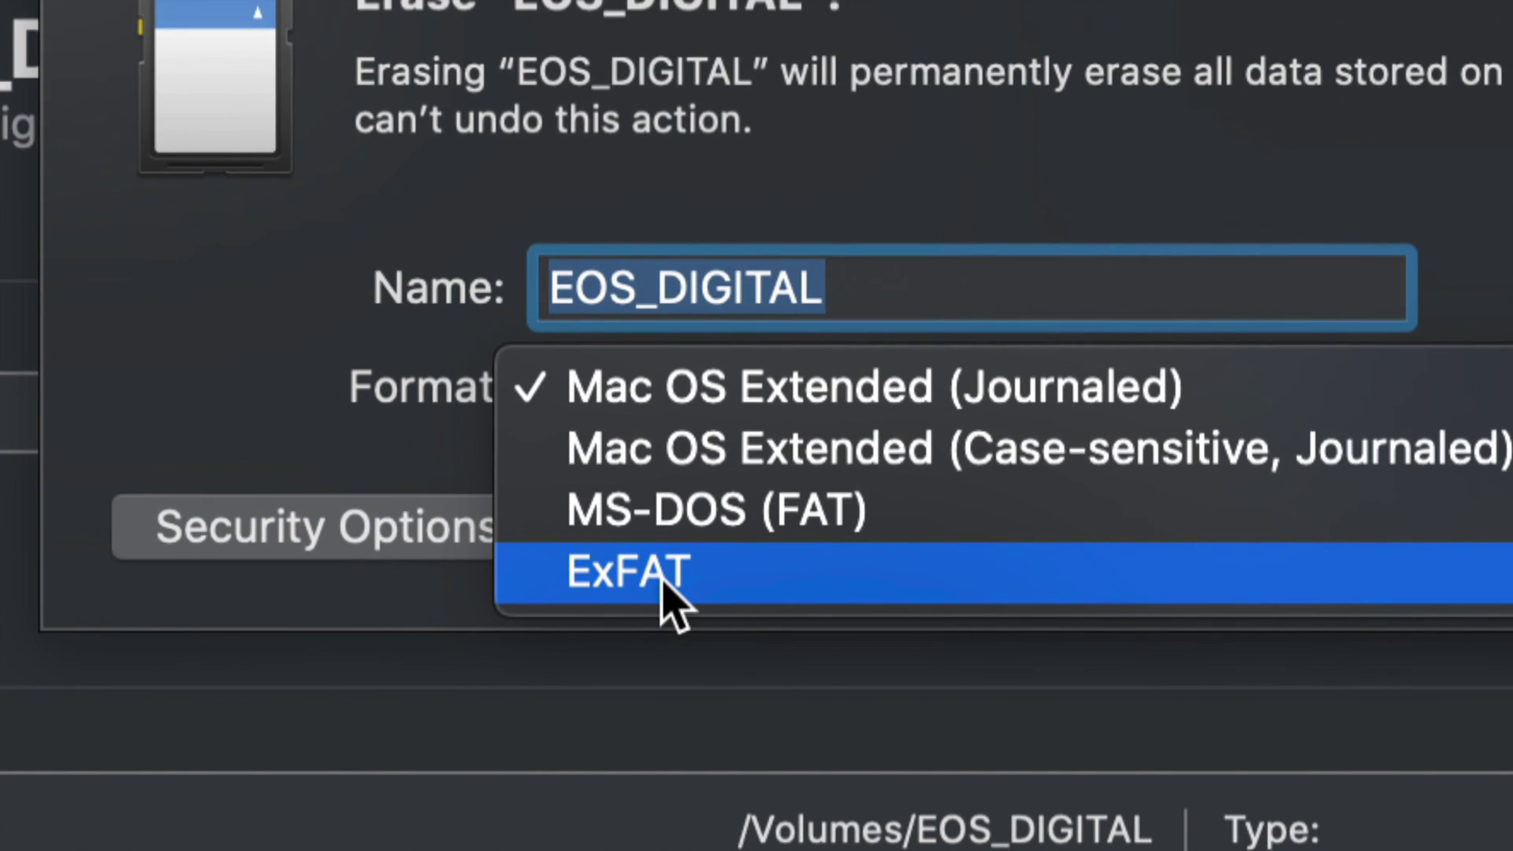
click(663, 587)
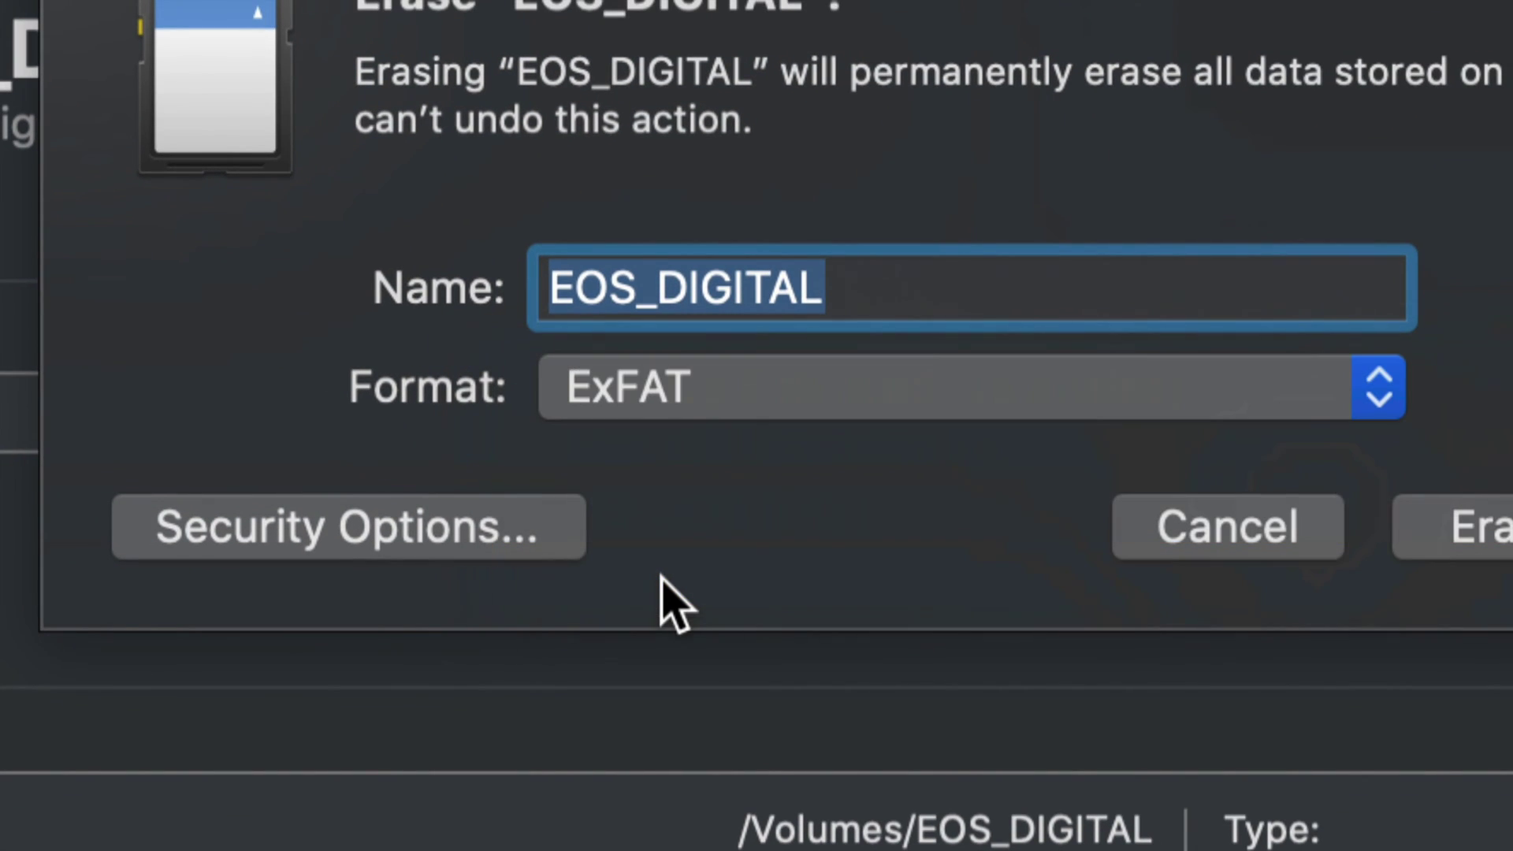
click(1109, 388)
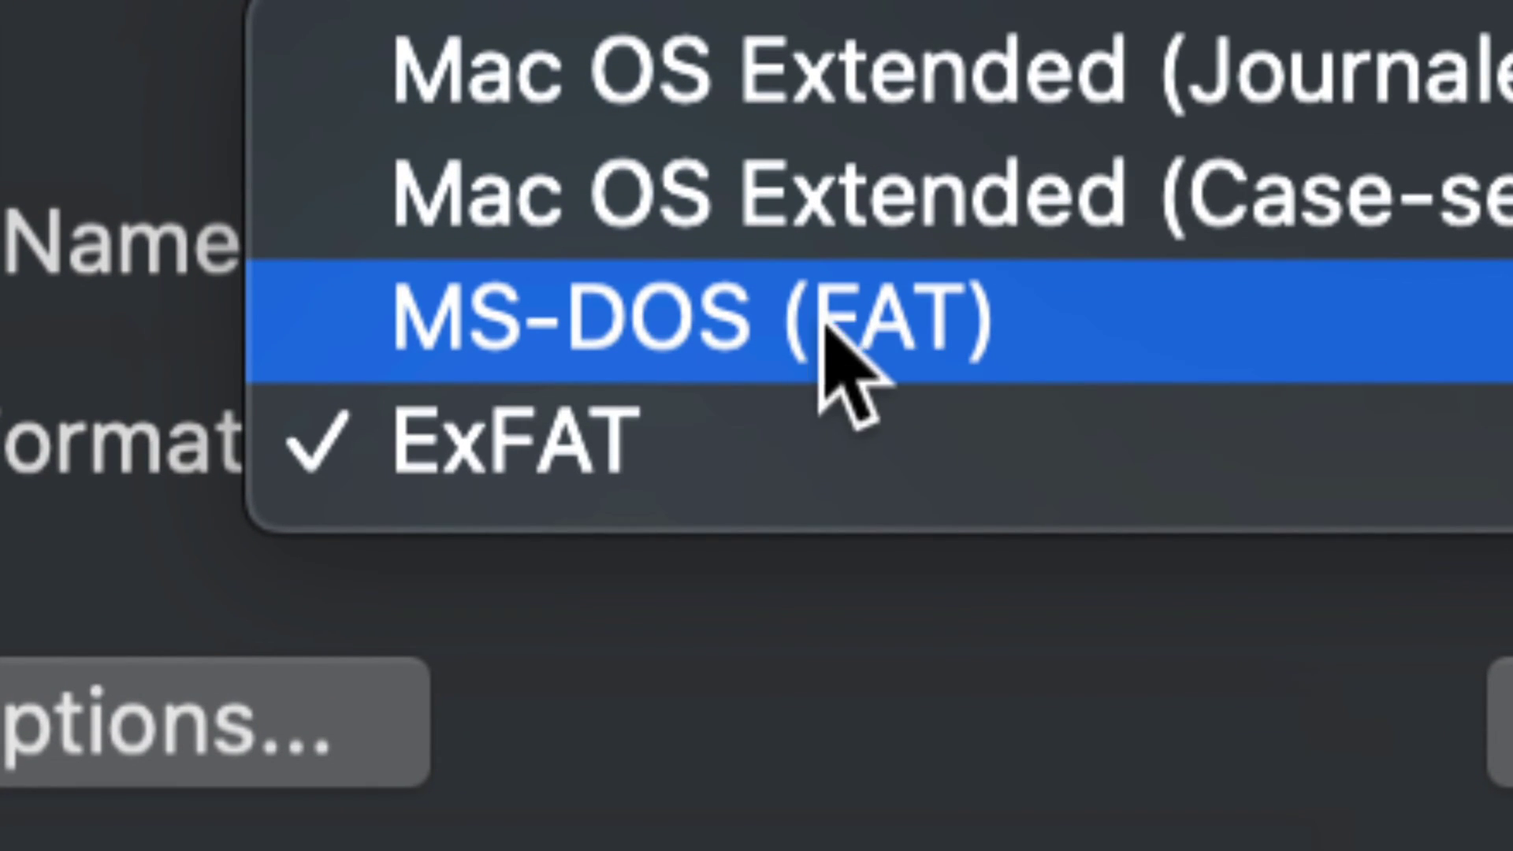
click(702, 402)
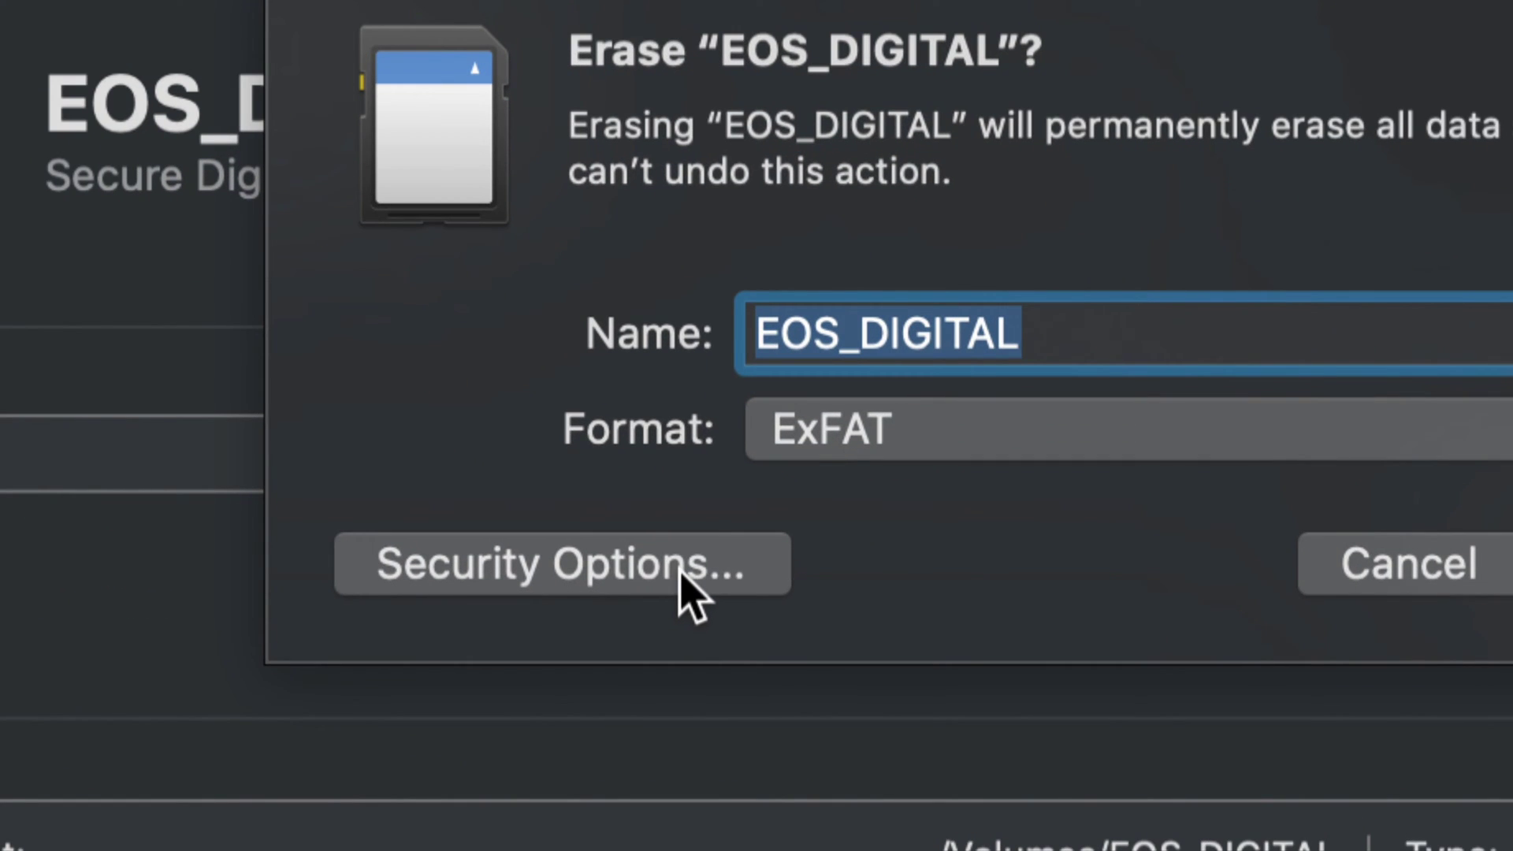
Try the more secure levels in the erase Security Options, return to Fastest, and accept.
click(645, 588)
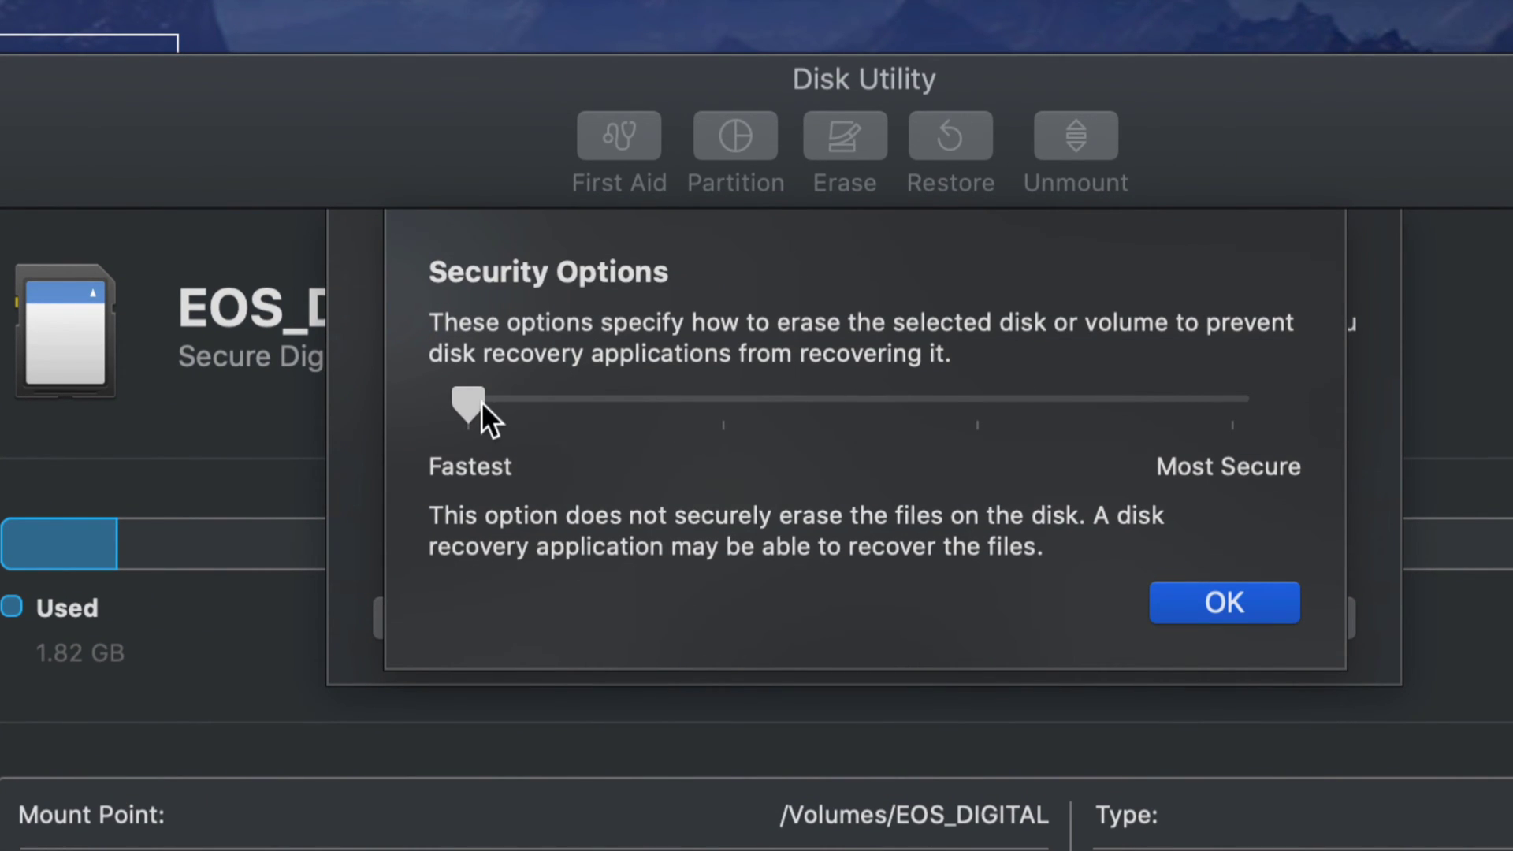
drag(471, 399, 1241, 428)
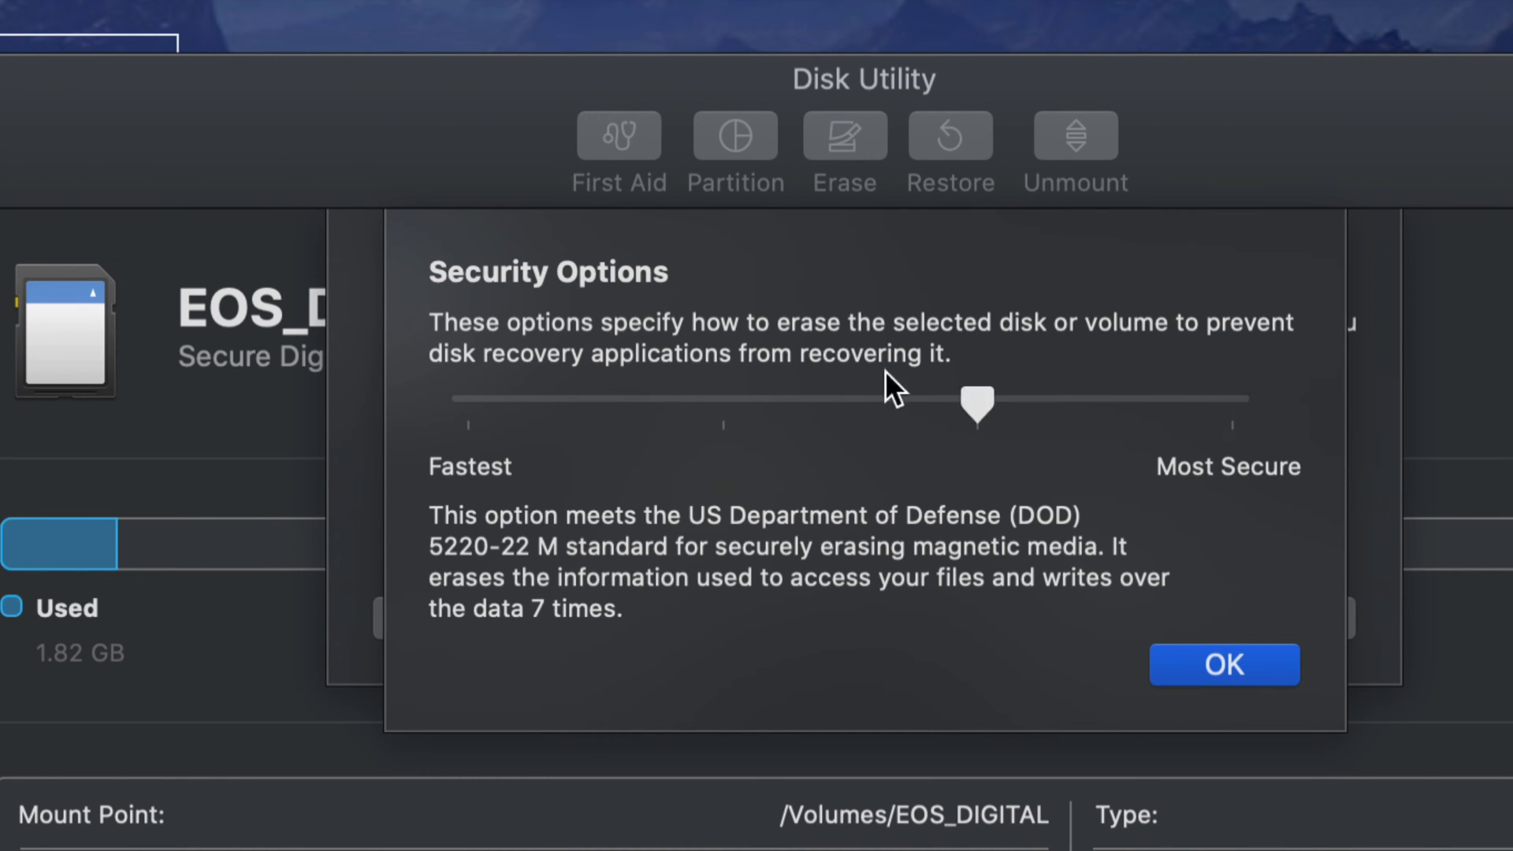
drag(366, 405, 459, 465)
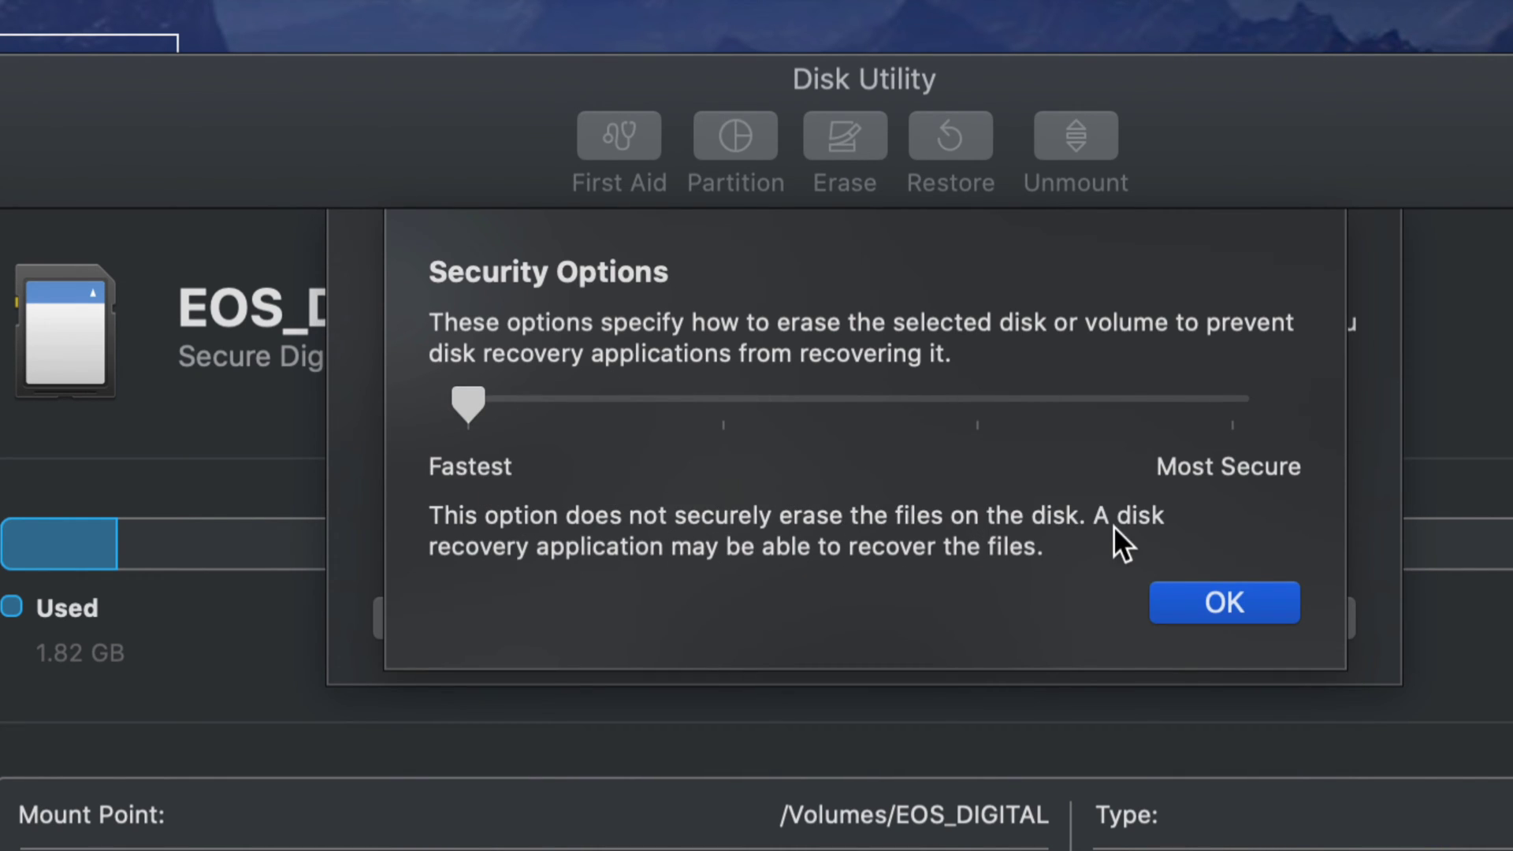
click(1213, 580)
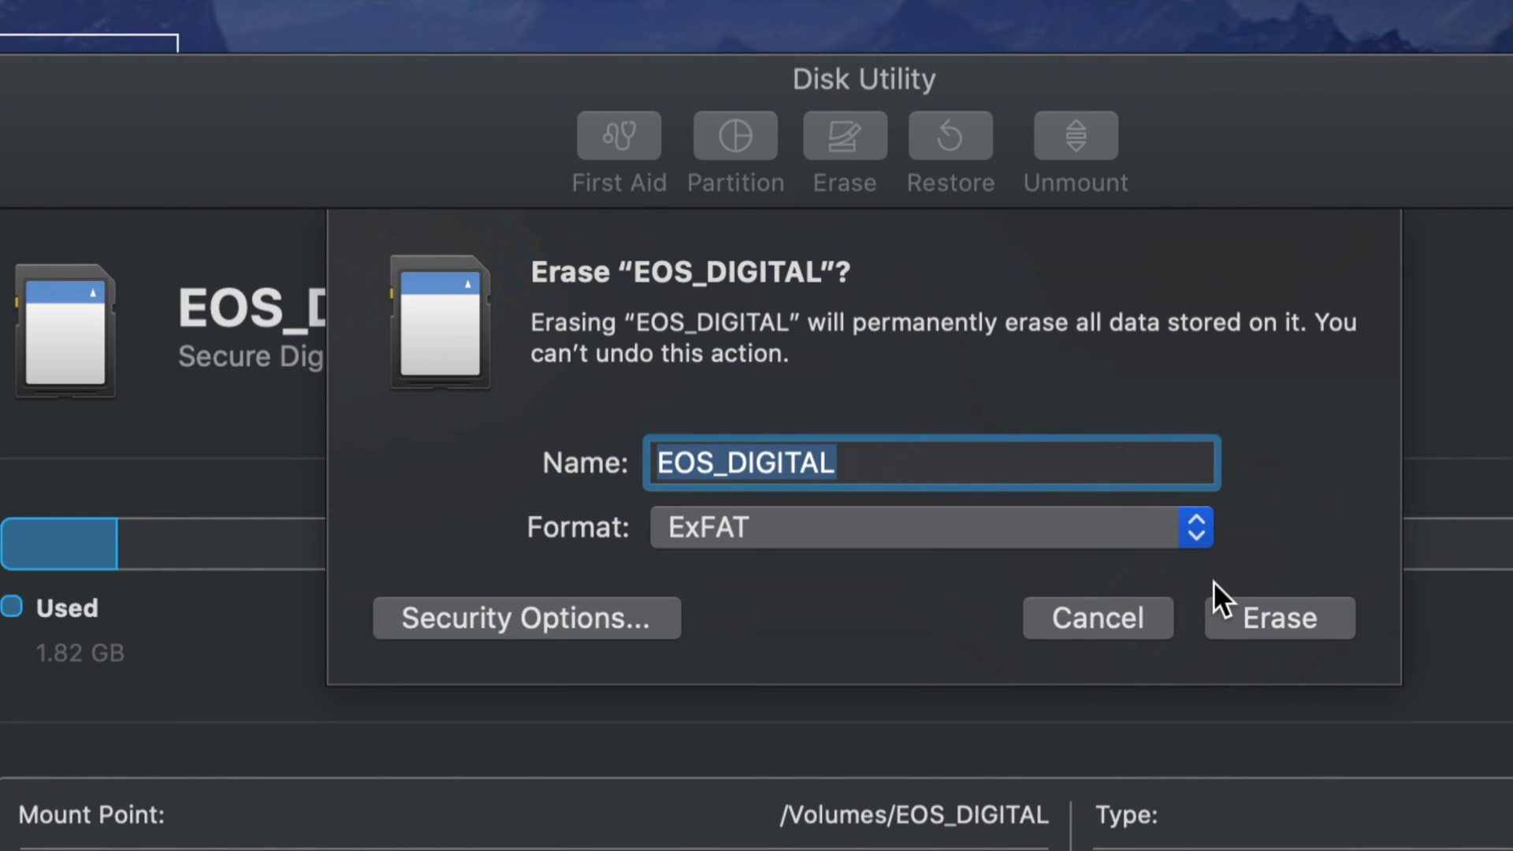
Compare the 3-pass and 7-pass secure erase levels in Security Options once more, restore Fastest, and accept.
click(618, 601)
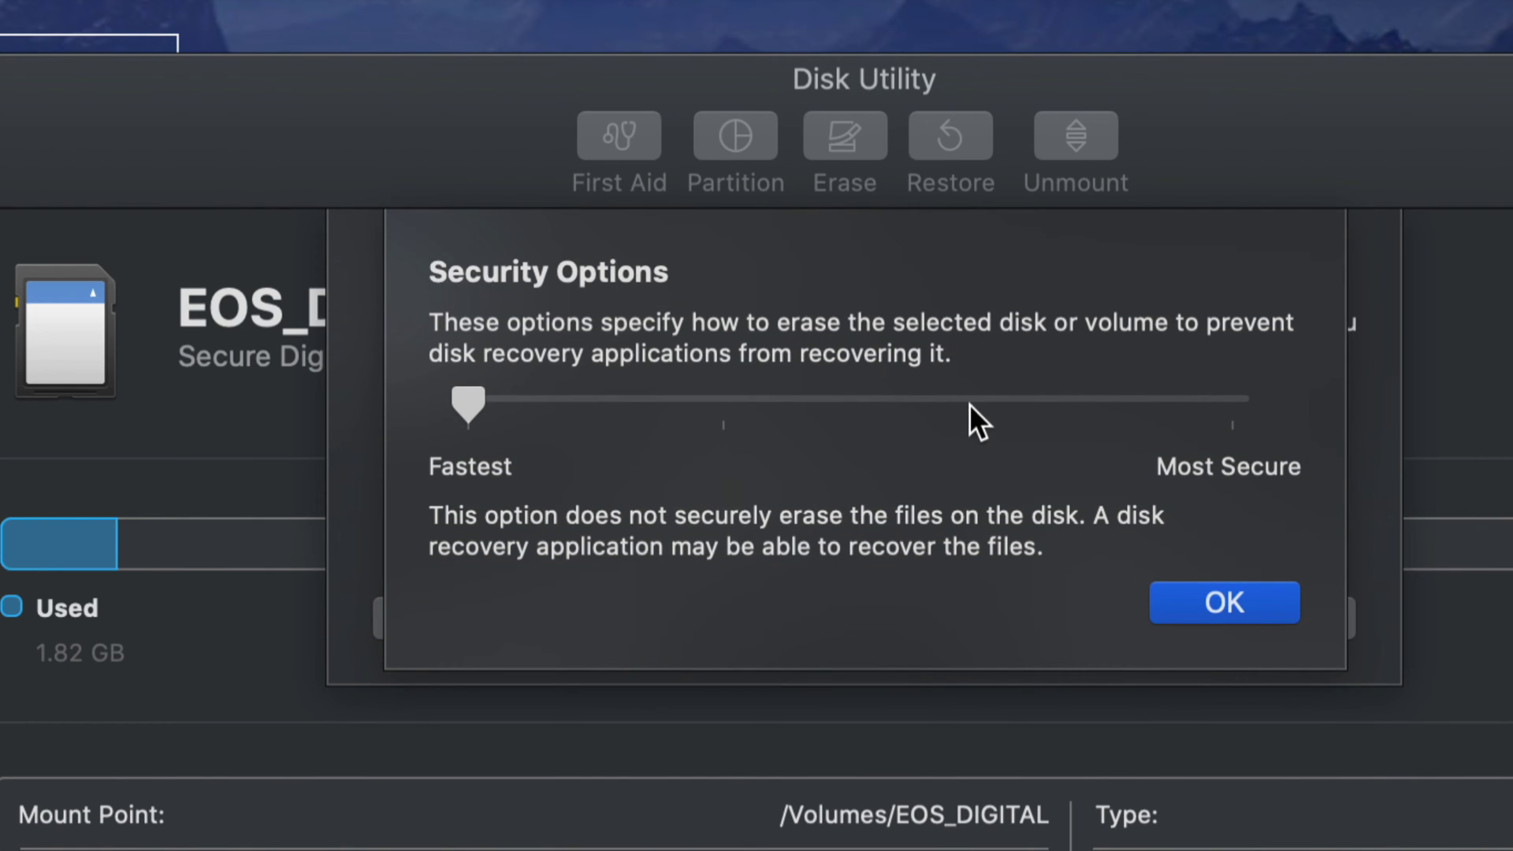
click(969, 403)
click(1230, 394)
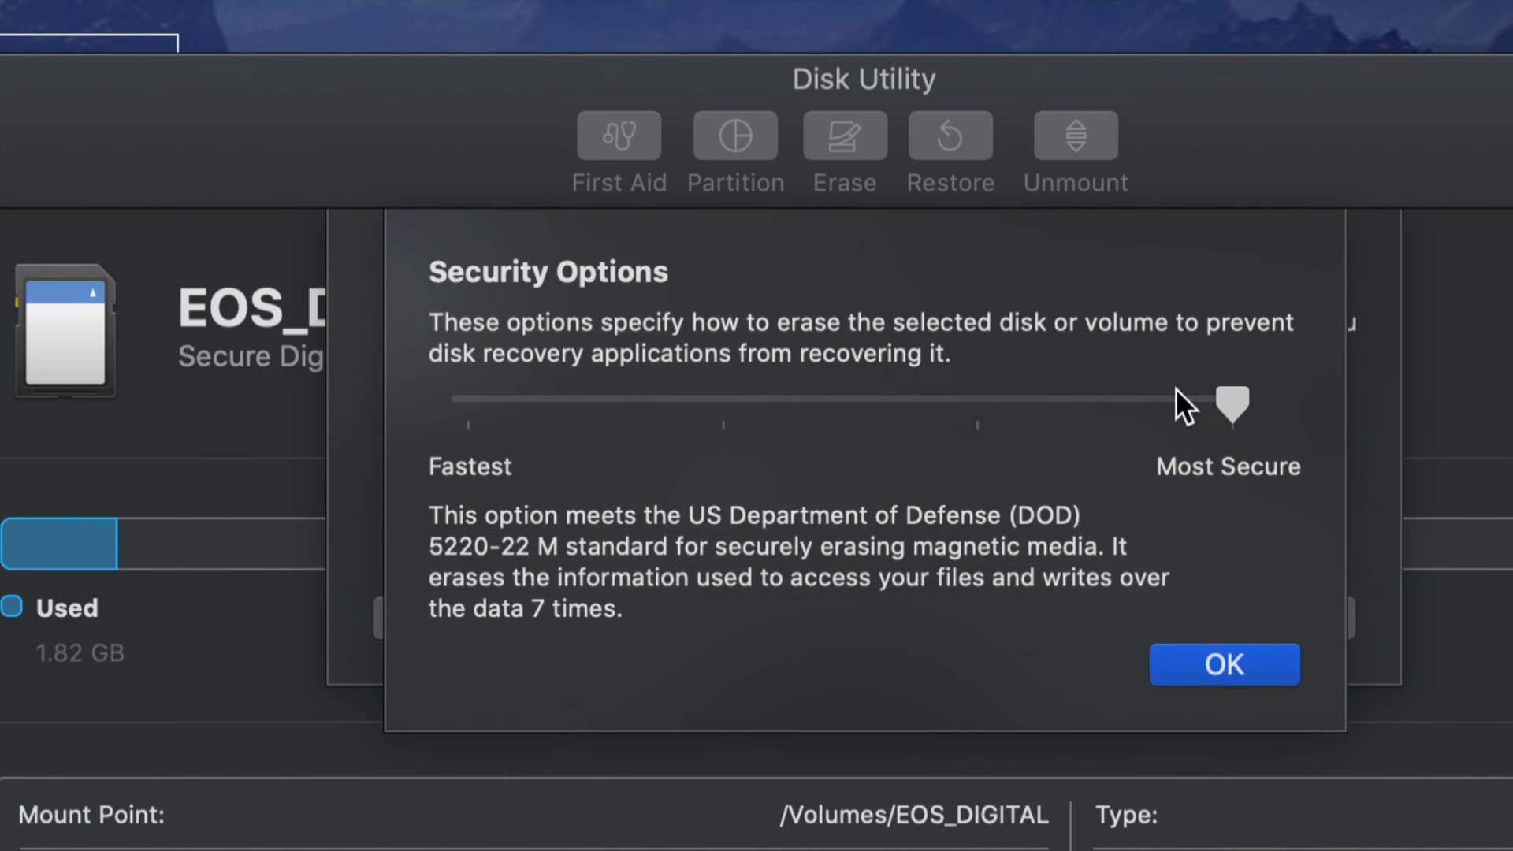
click(981, 397)
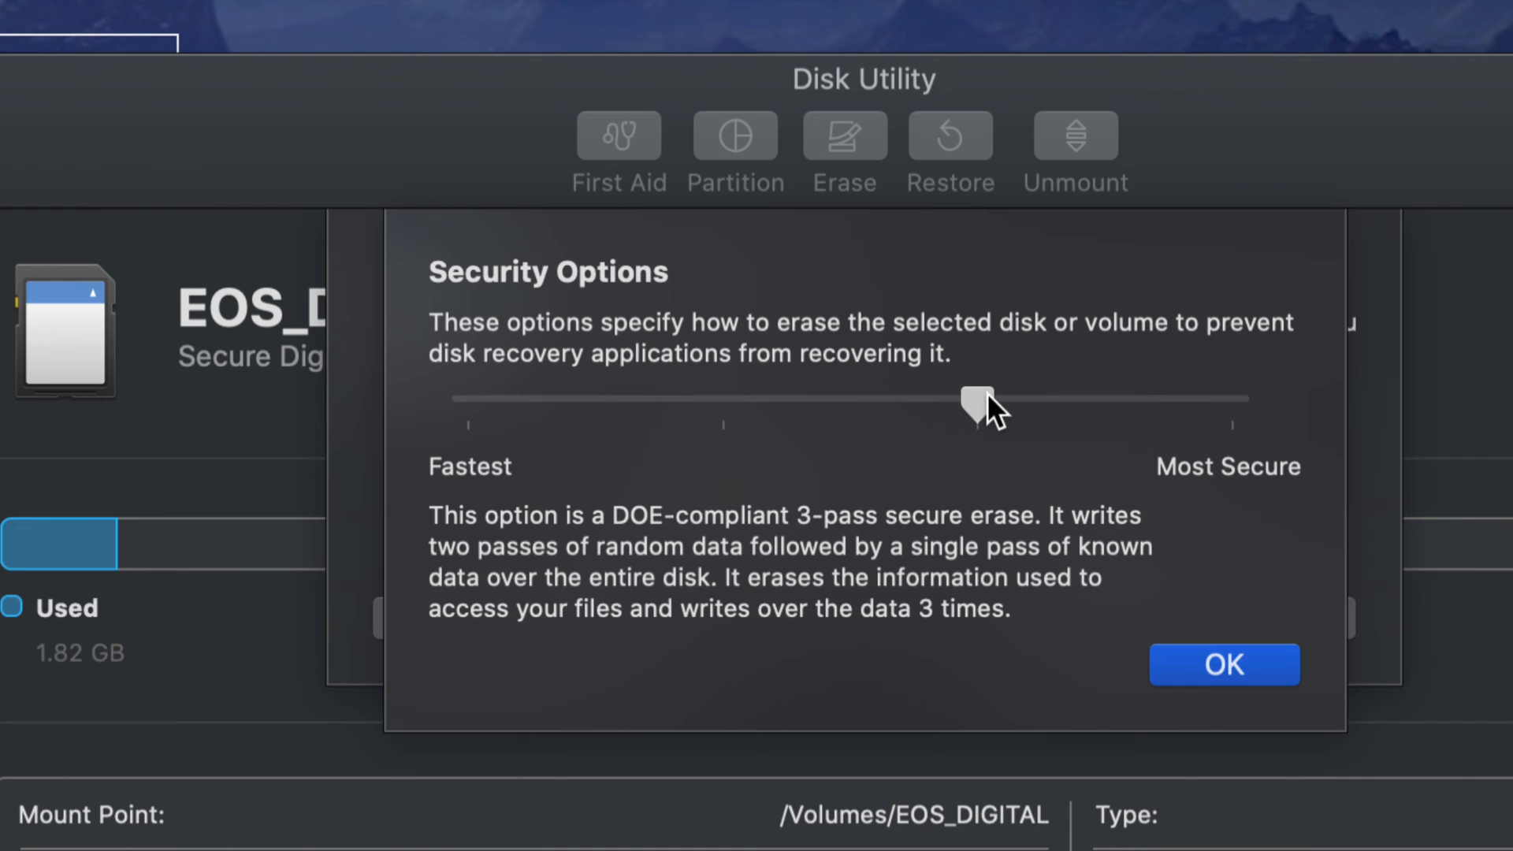
click(1231, 400)
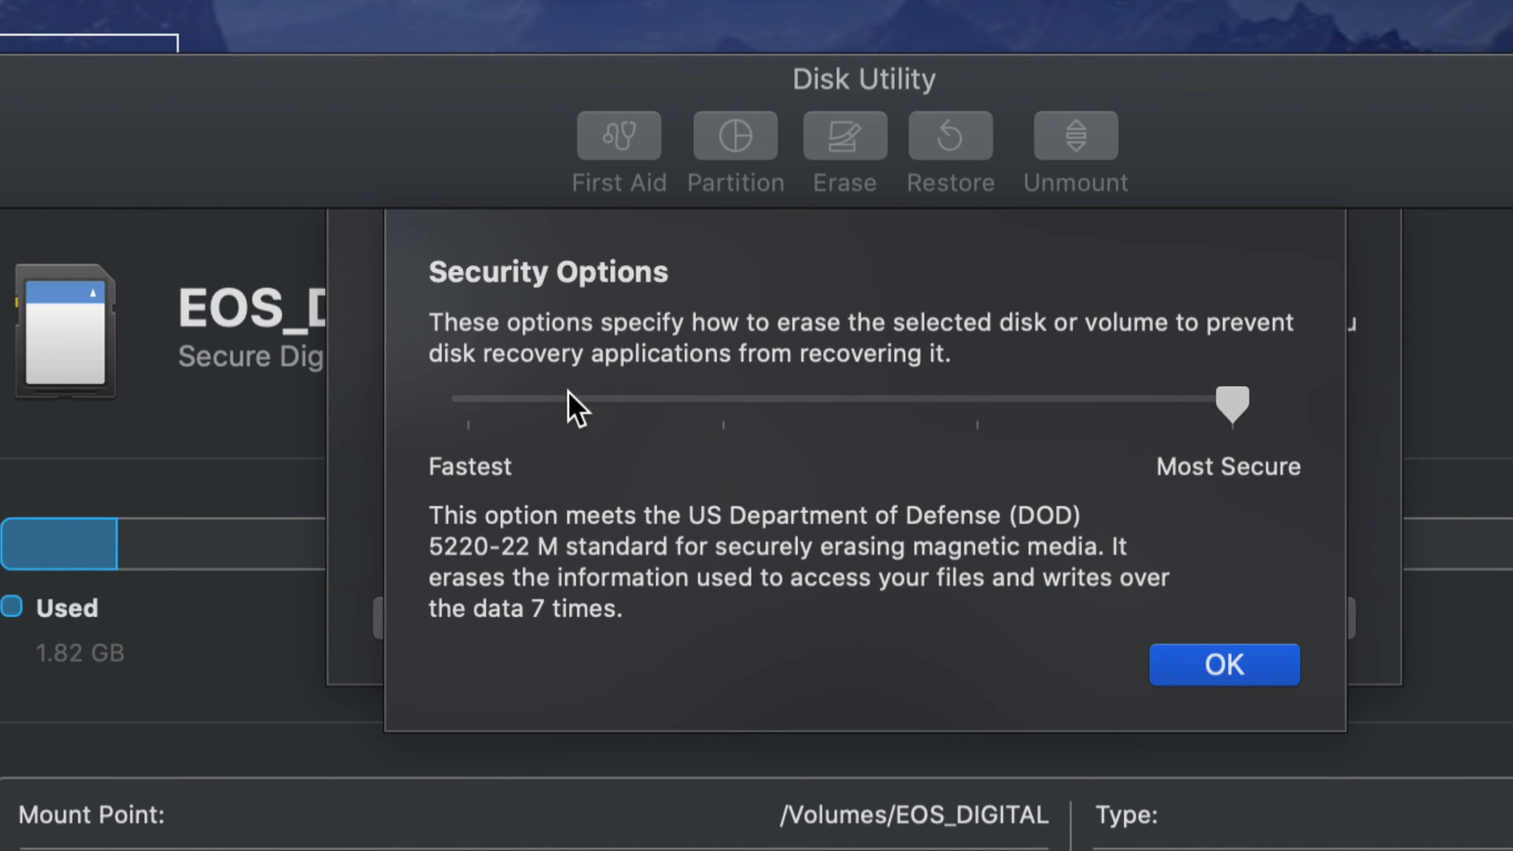
click(476, 398)
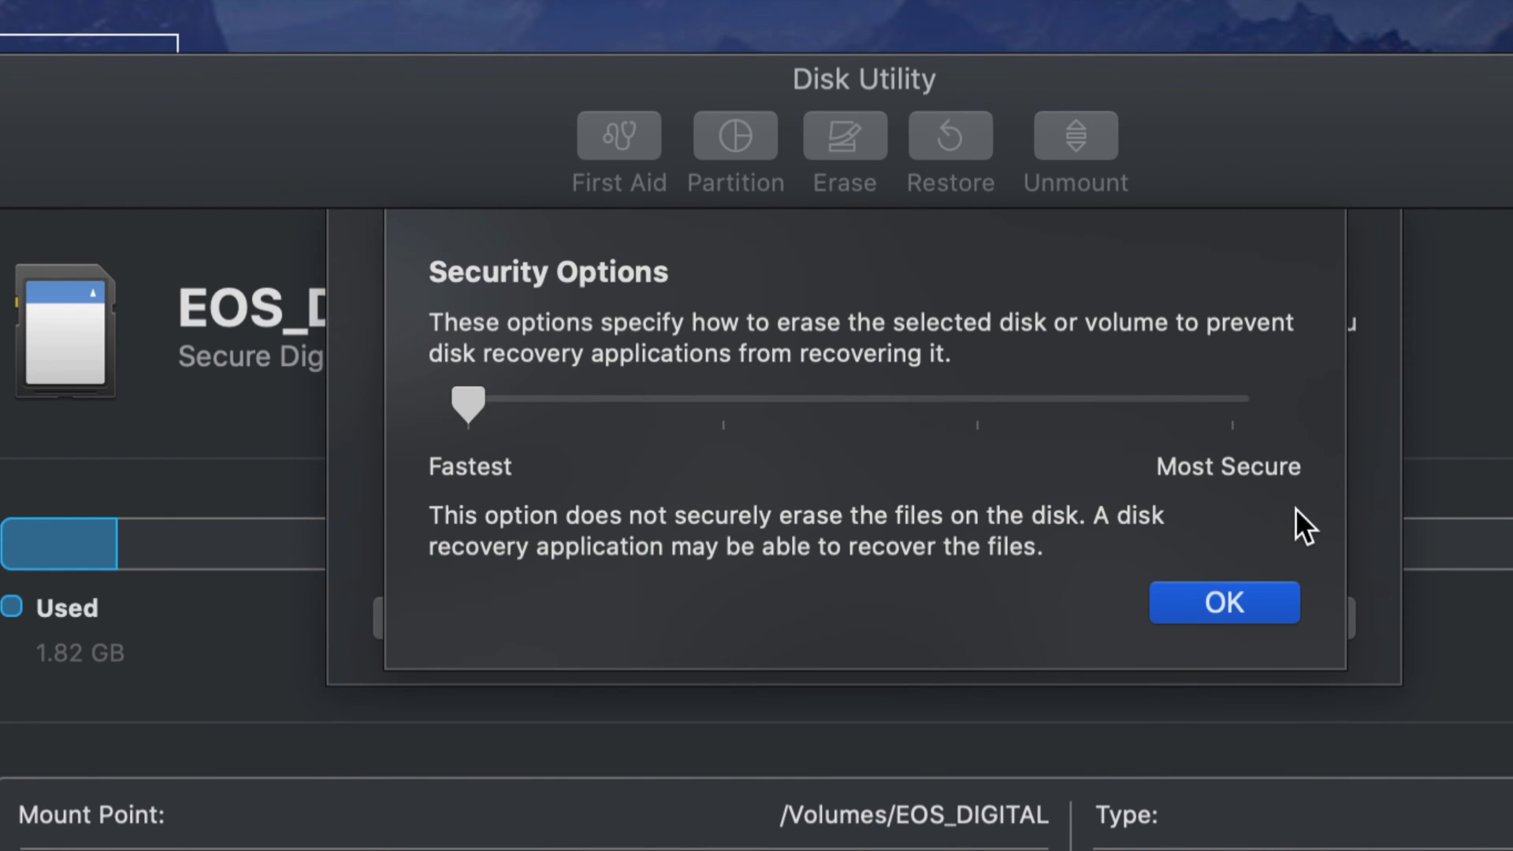
click(1250, 597)
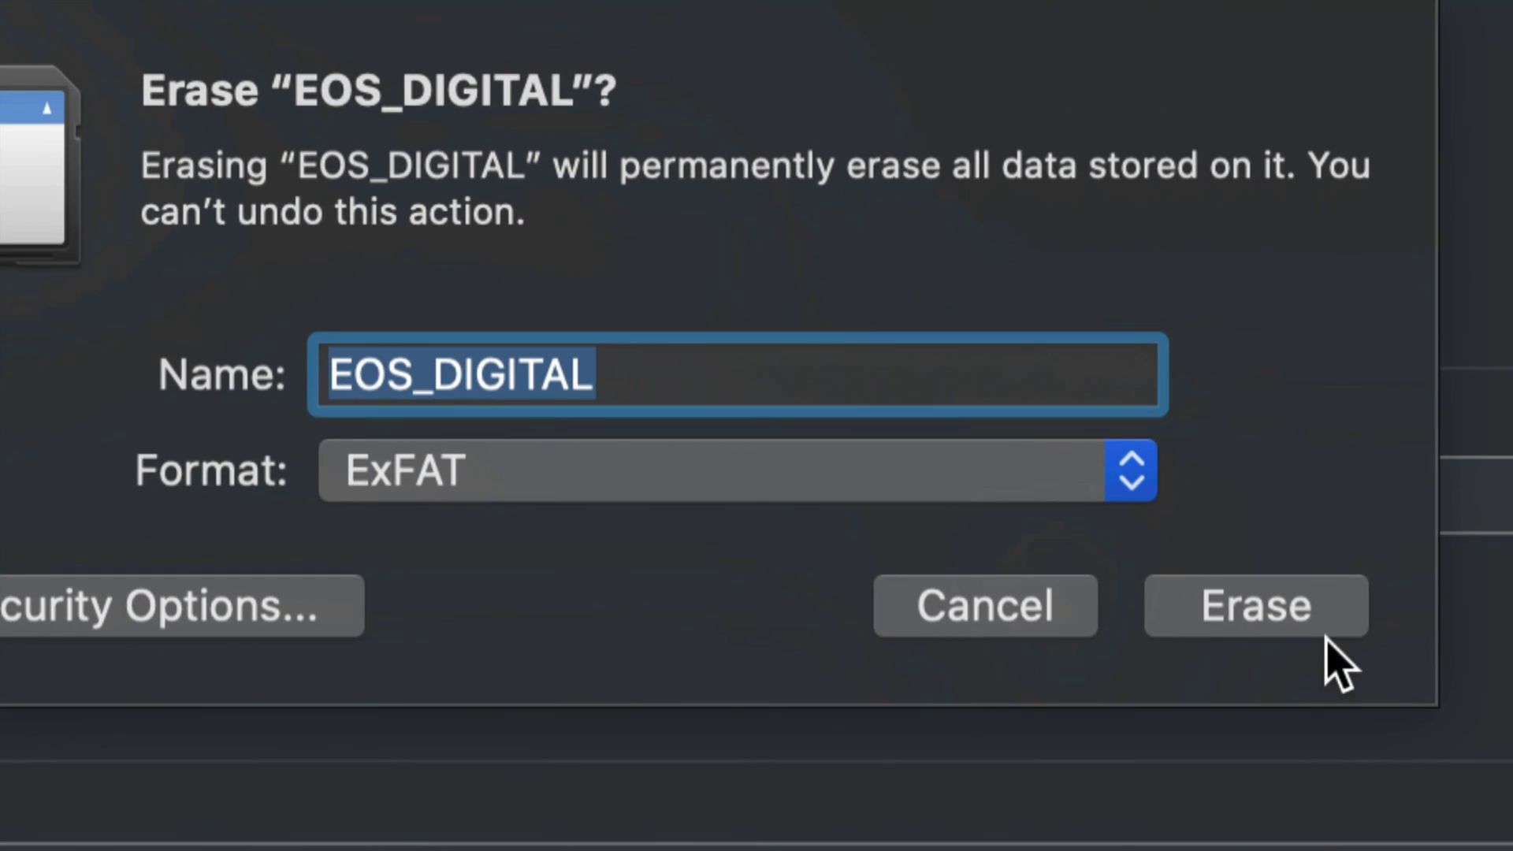
Erase the EOS_DIGITAL card in ExFAT format, dismiss the finished erase process, and select the card's volume.
click(1256, 617)
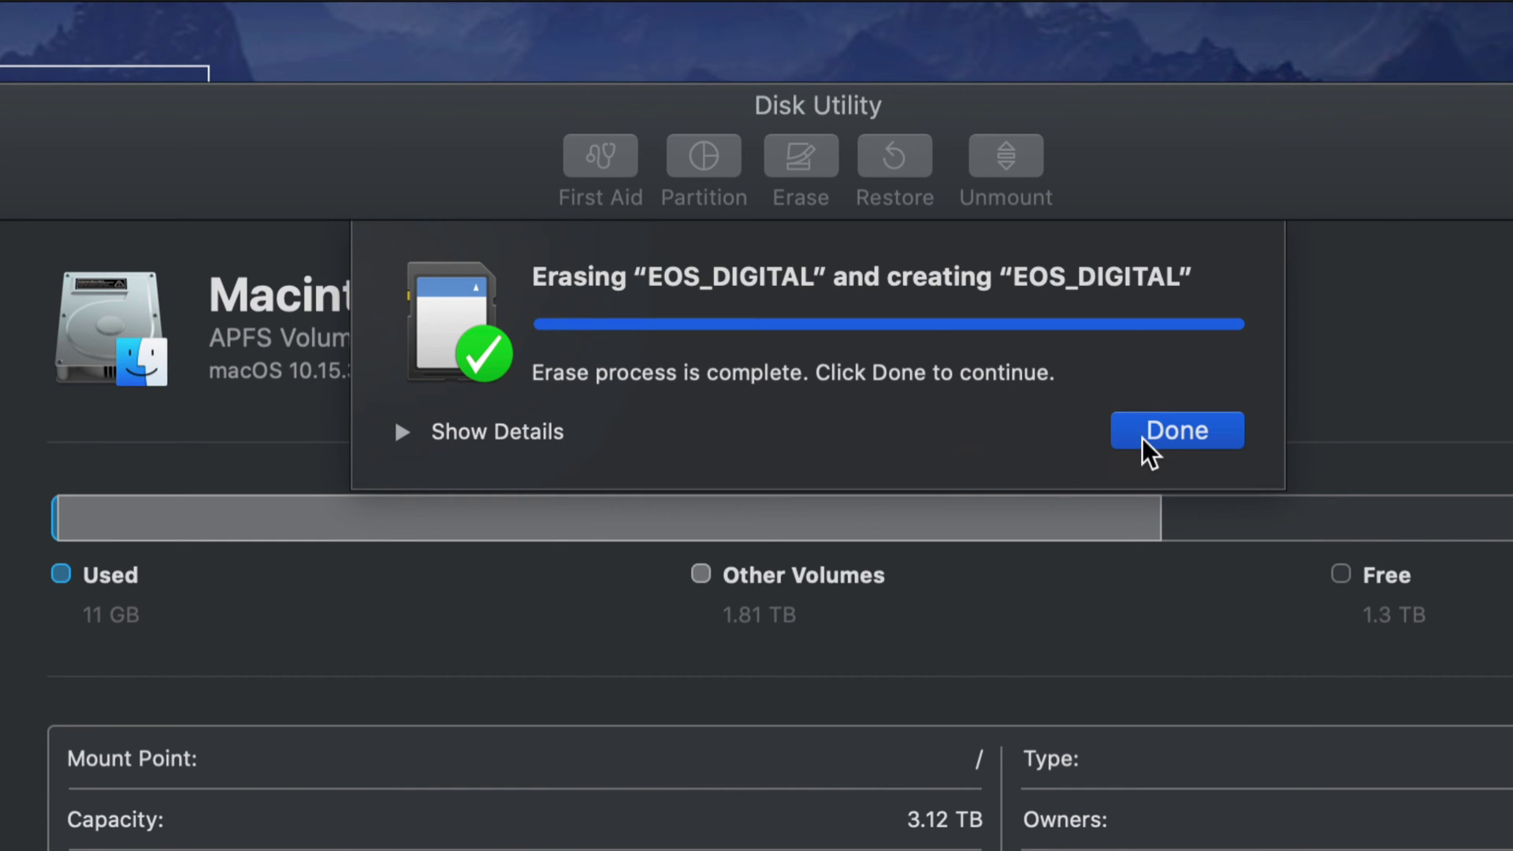
click(1169, 434)
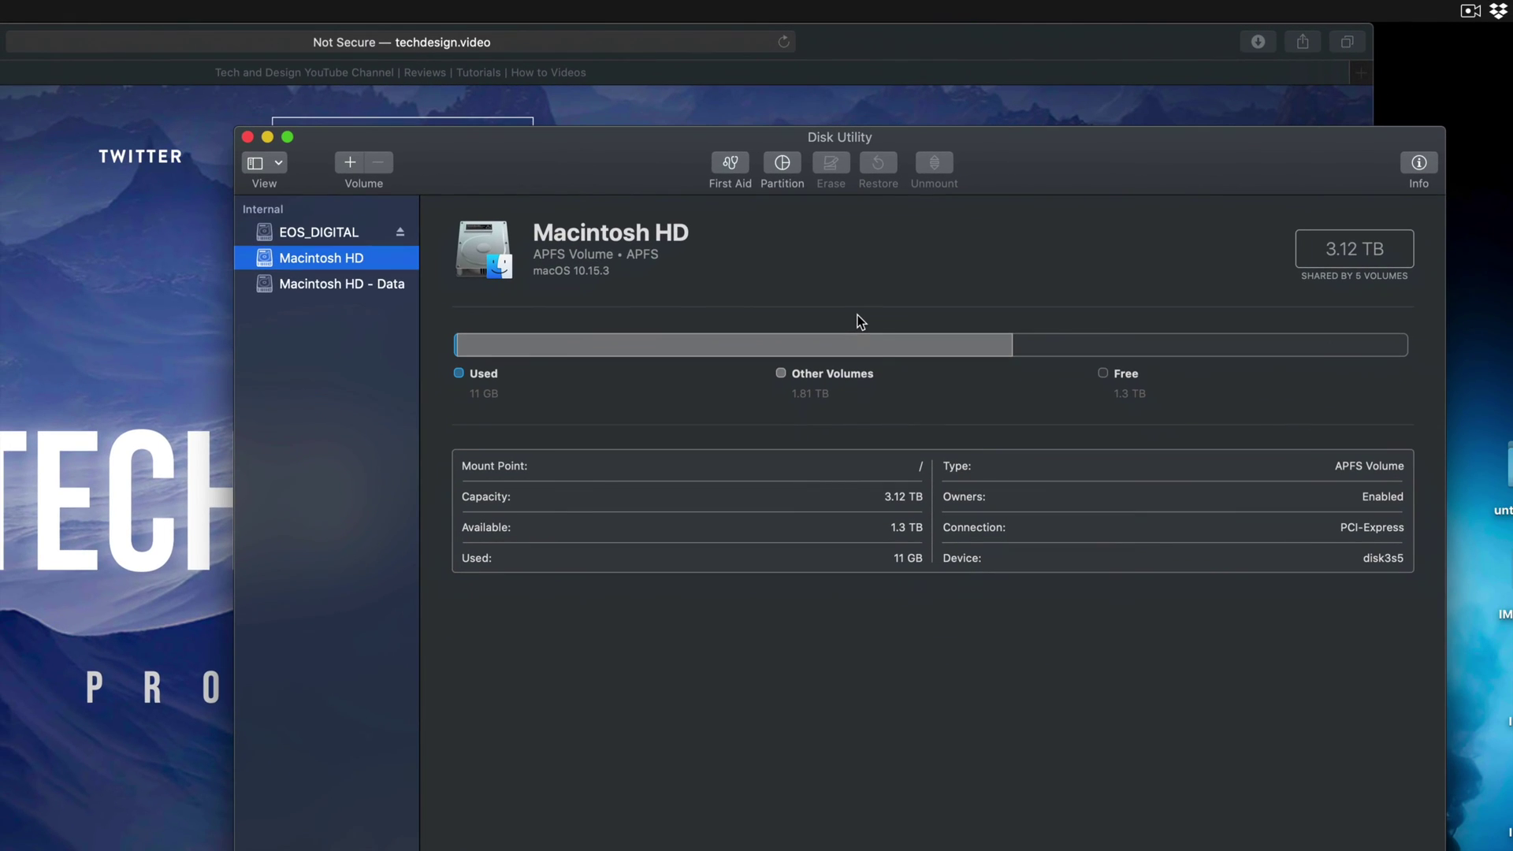
click(330, 234)
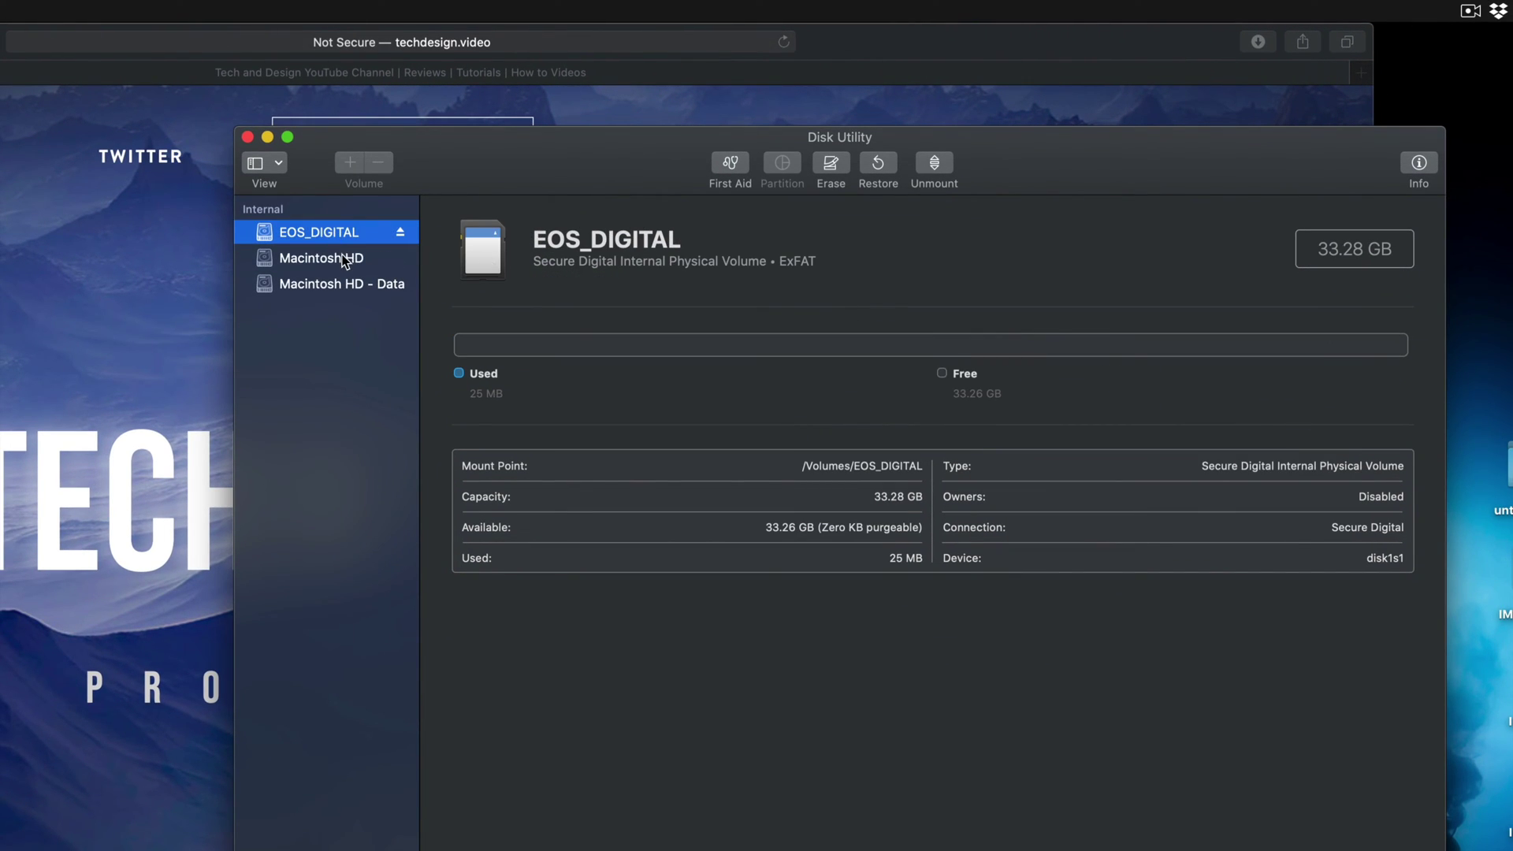
Look at the Macintosh HD and Macintosh HD - Data volumes, return to EOS_DIGITAL, and close Disk Utility.
click(343, 260)
click(332, 284)
click(331, 262)
click(323, 233)
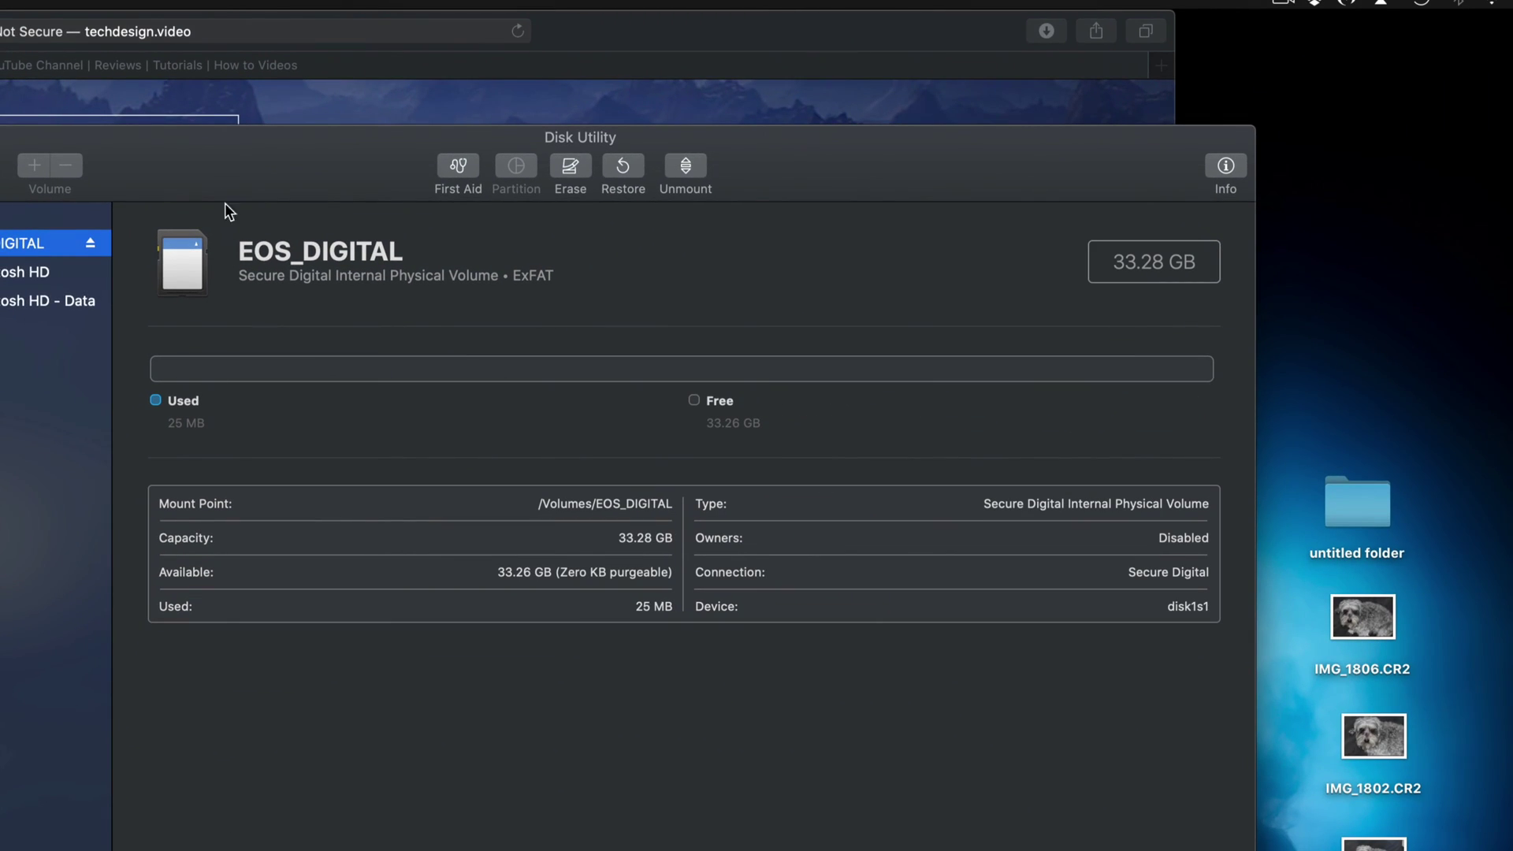
click(304, 125)
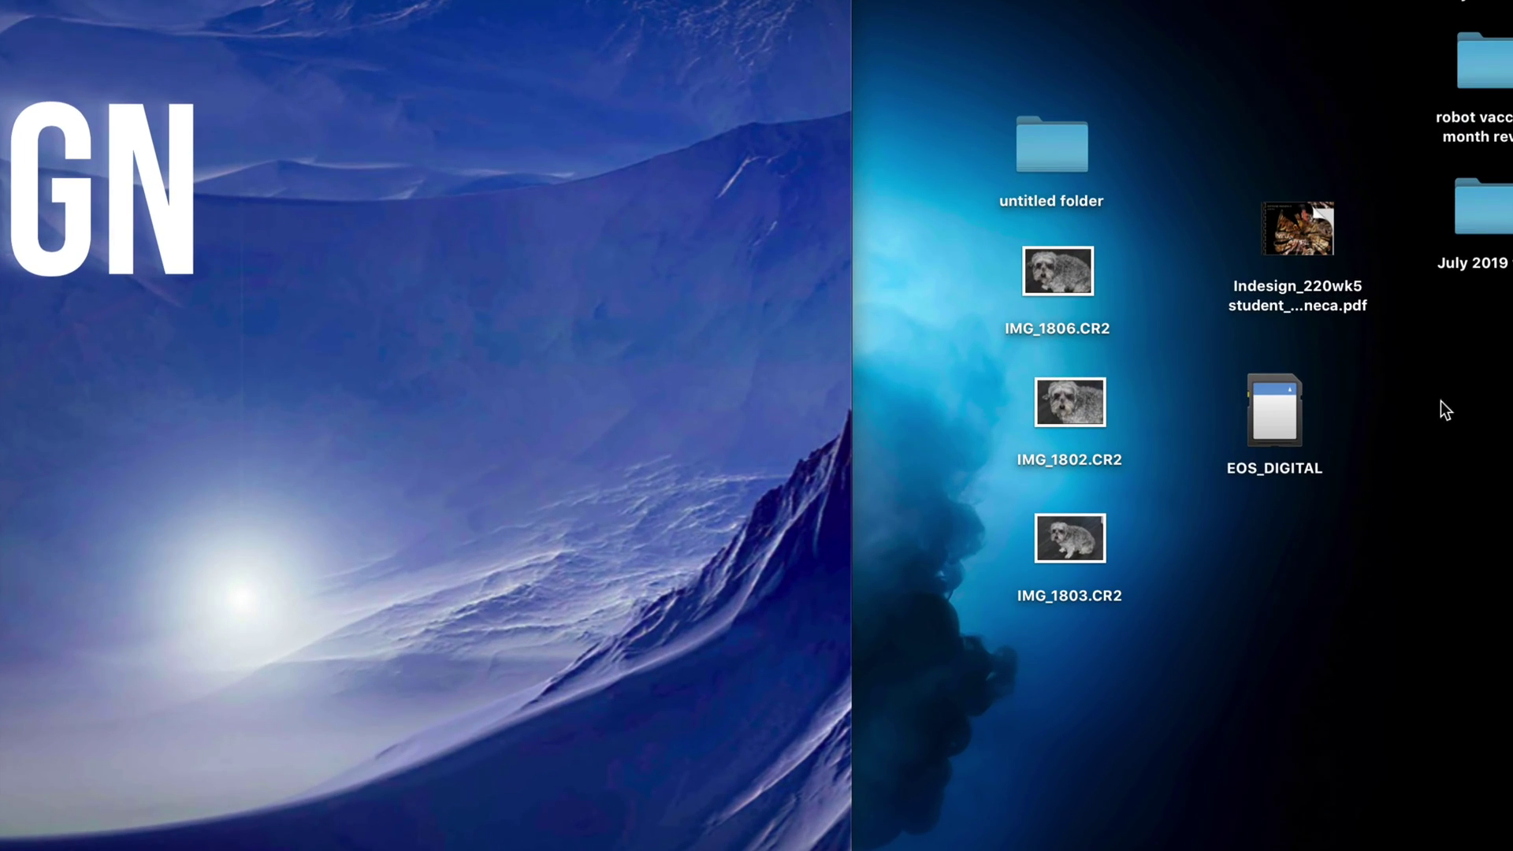
Open the EOS_DIGITAL card on the desktop to check its contents, and view its eject options without ejecting it.
double_click(1289, 414)
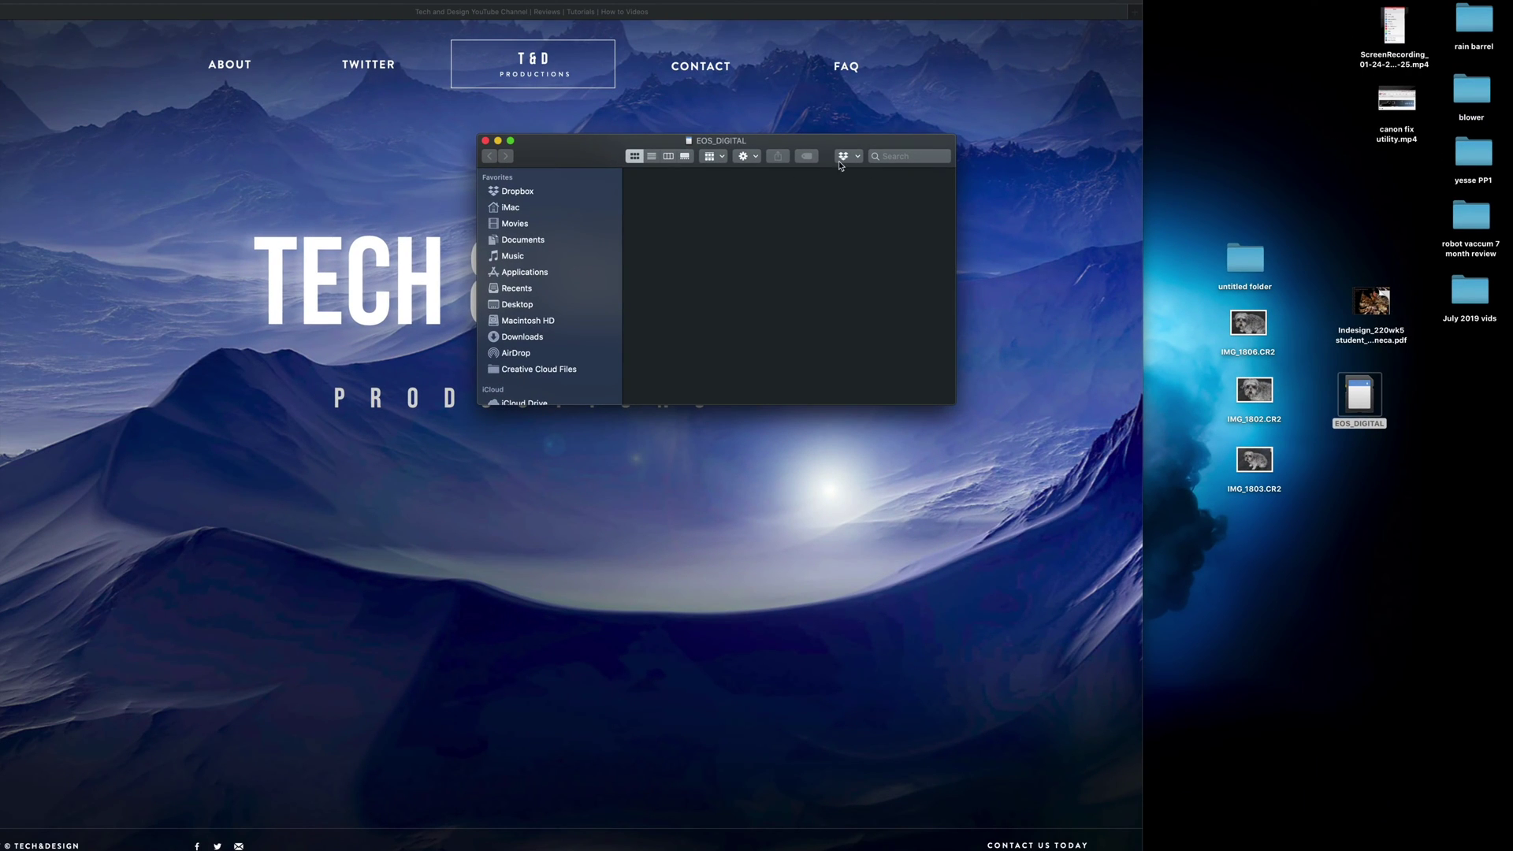
drag(575, 145, 572, 297)
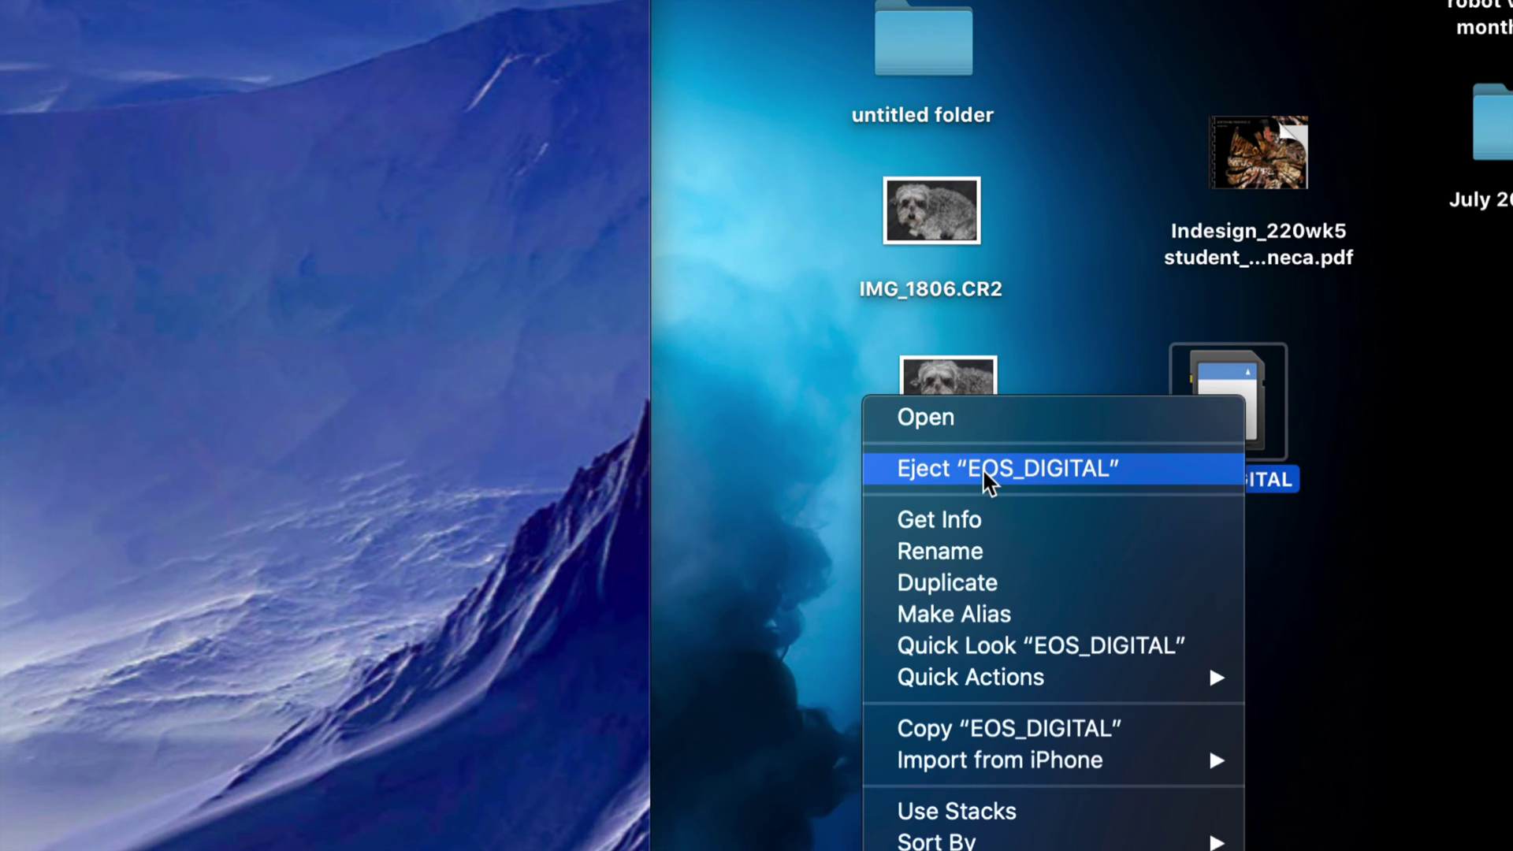
key(alt)
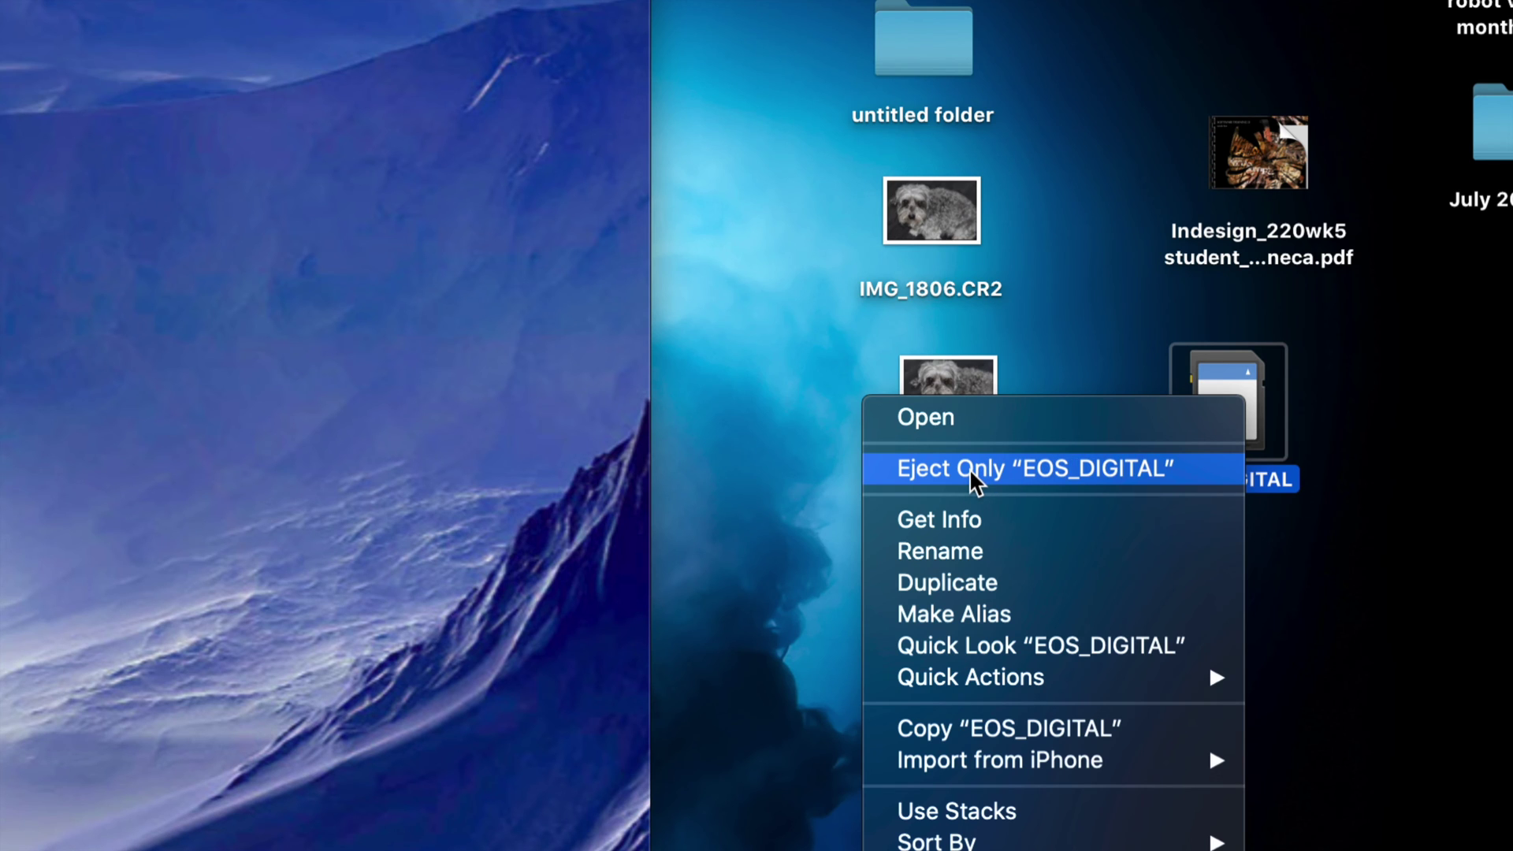
click(1357, 446)
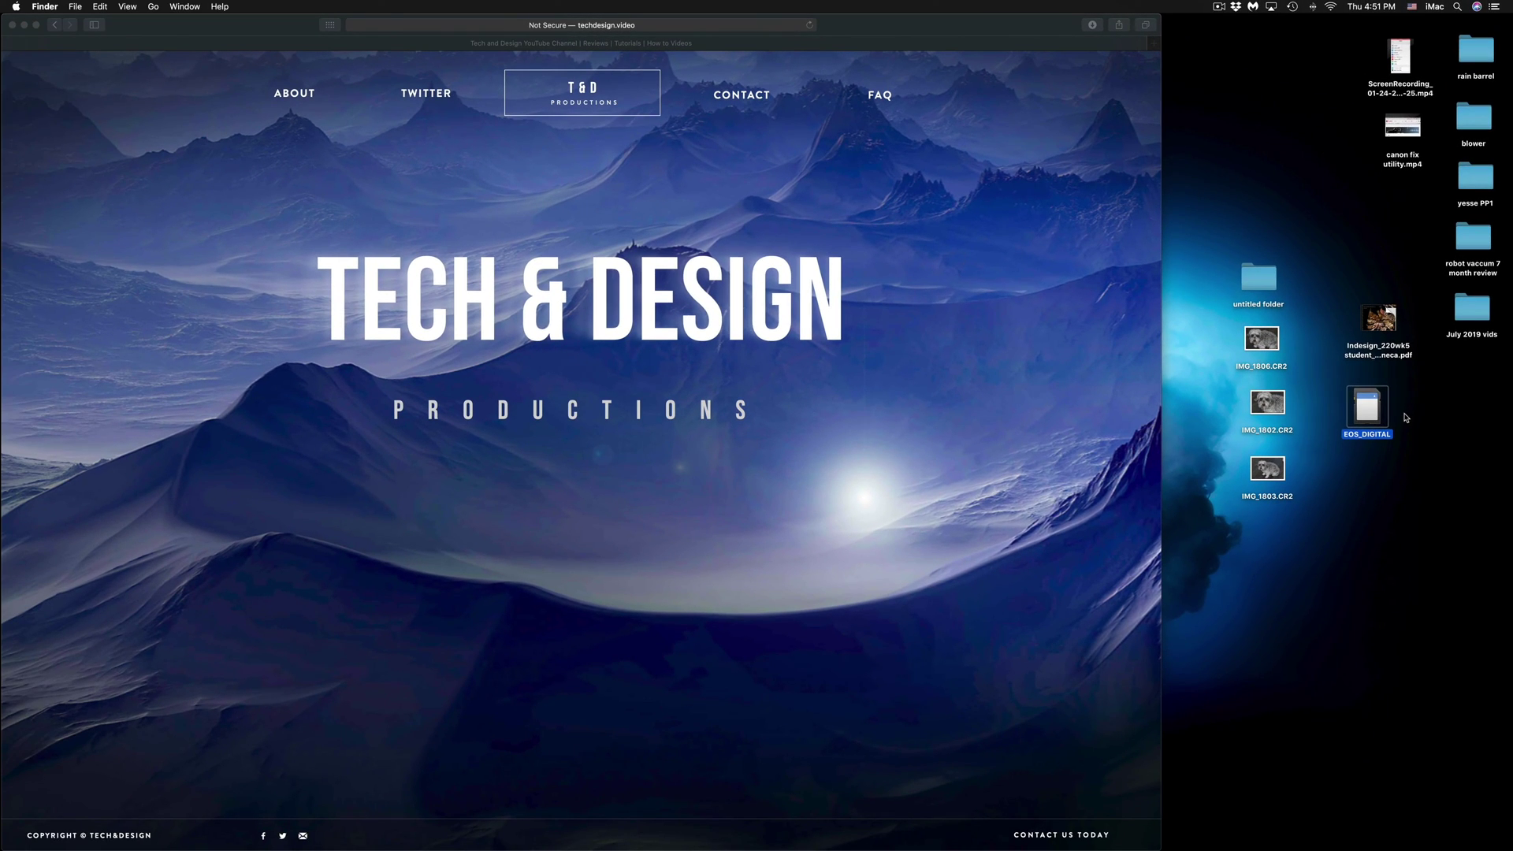
Review the Secondary click setting in the Point & Click options of the Trackpad preferences, and close System Preferences.
mouse_move(877, 842)
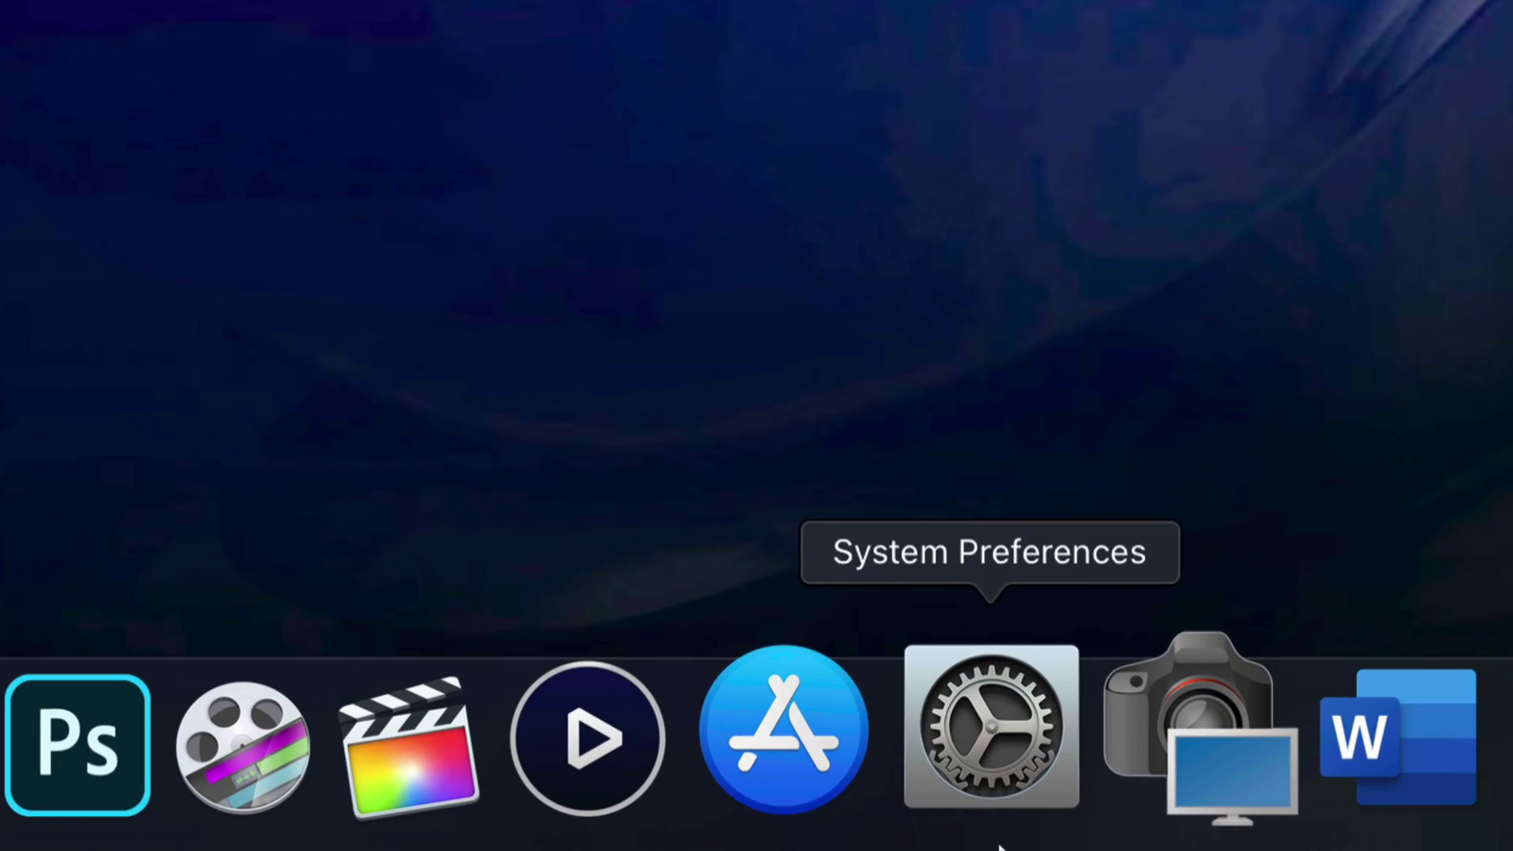
click(1001, 841)
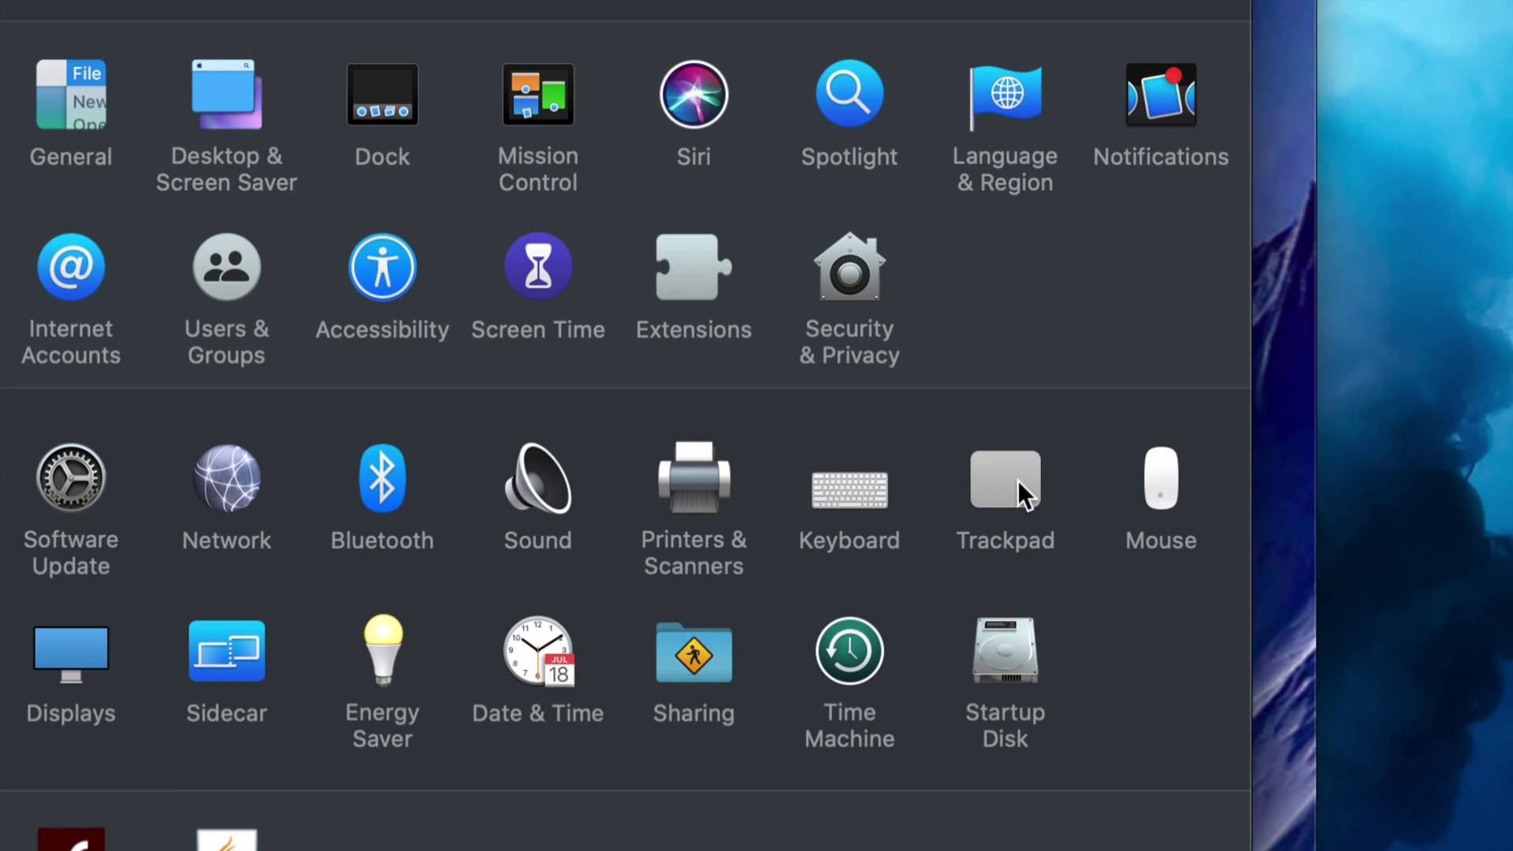
click(1018, 480)
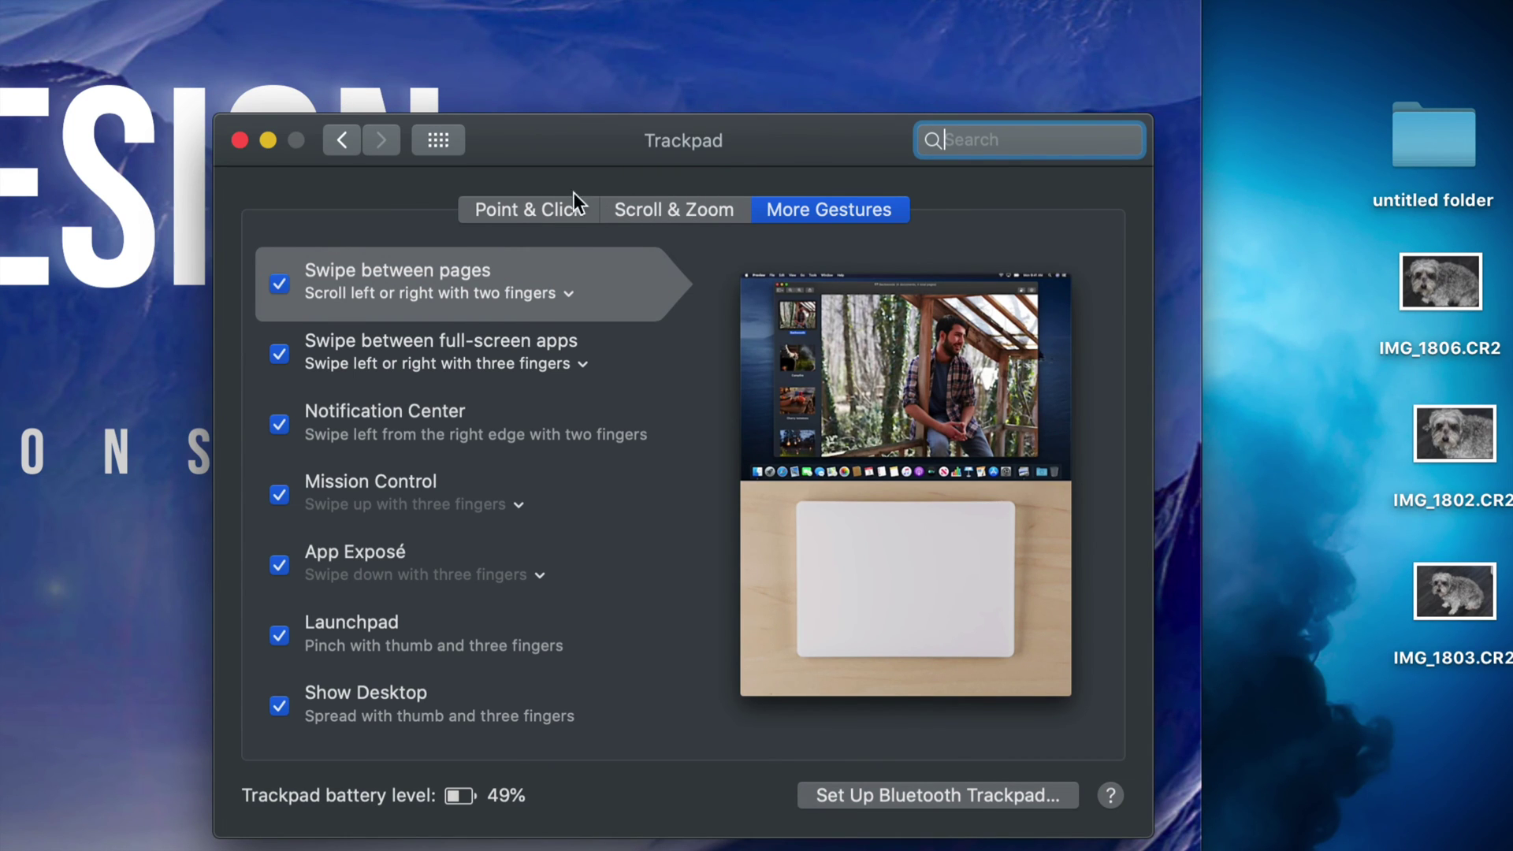
click(501, 201)
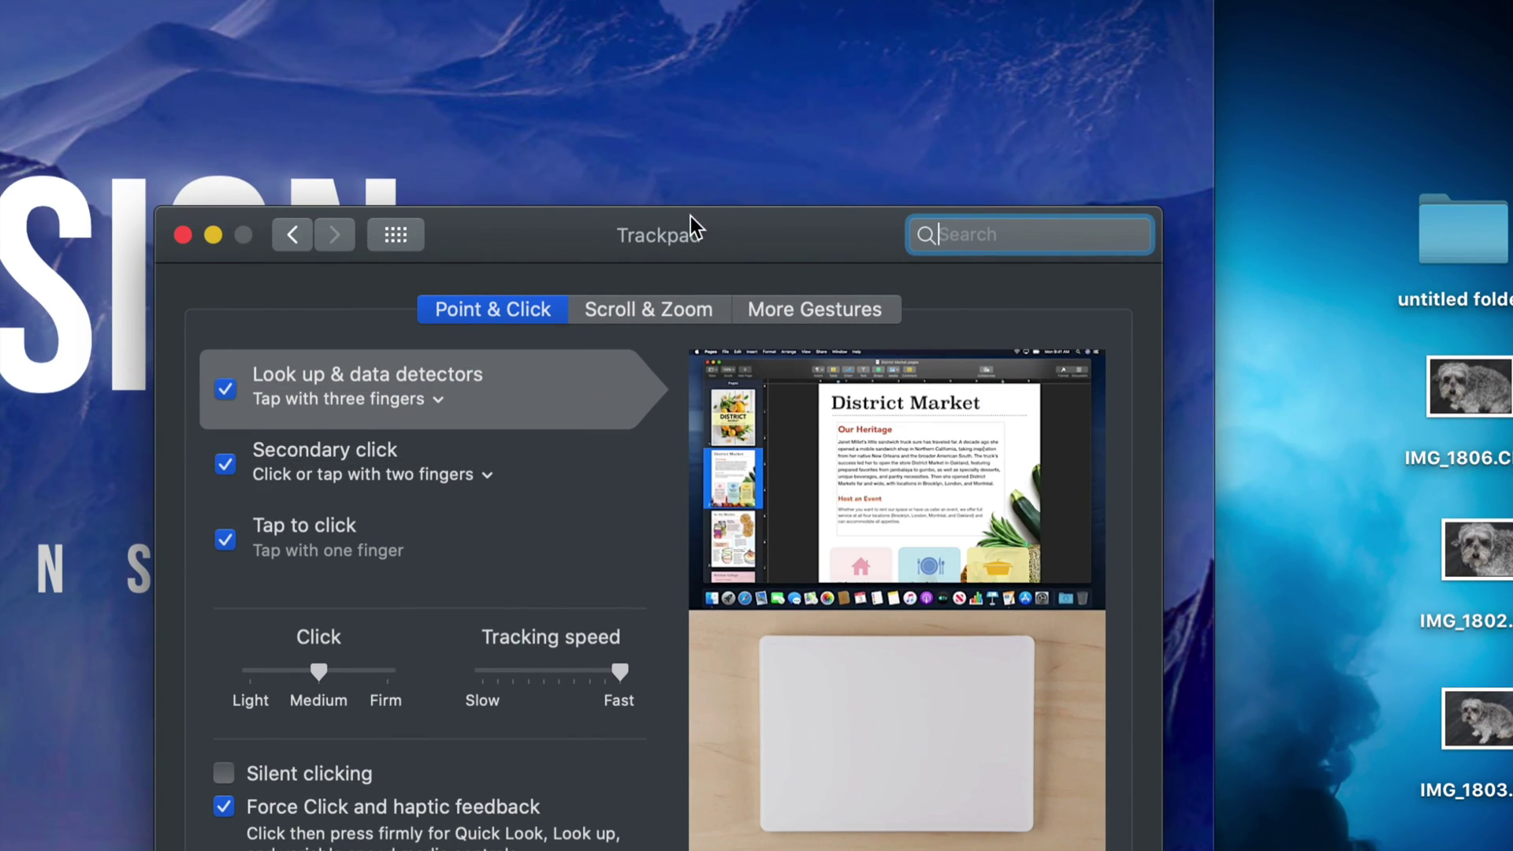
drag(690, 216, 708, 48)
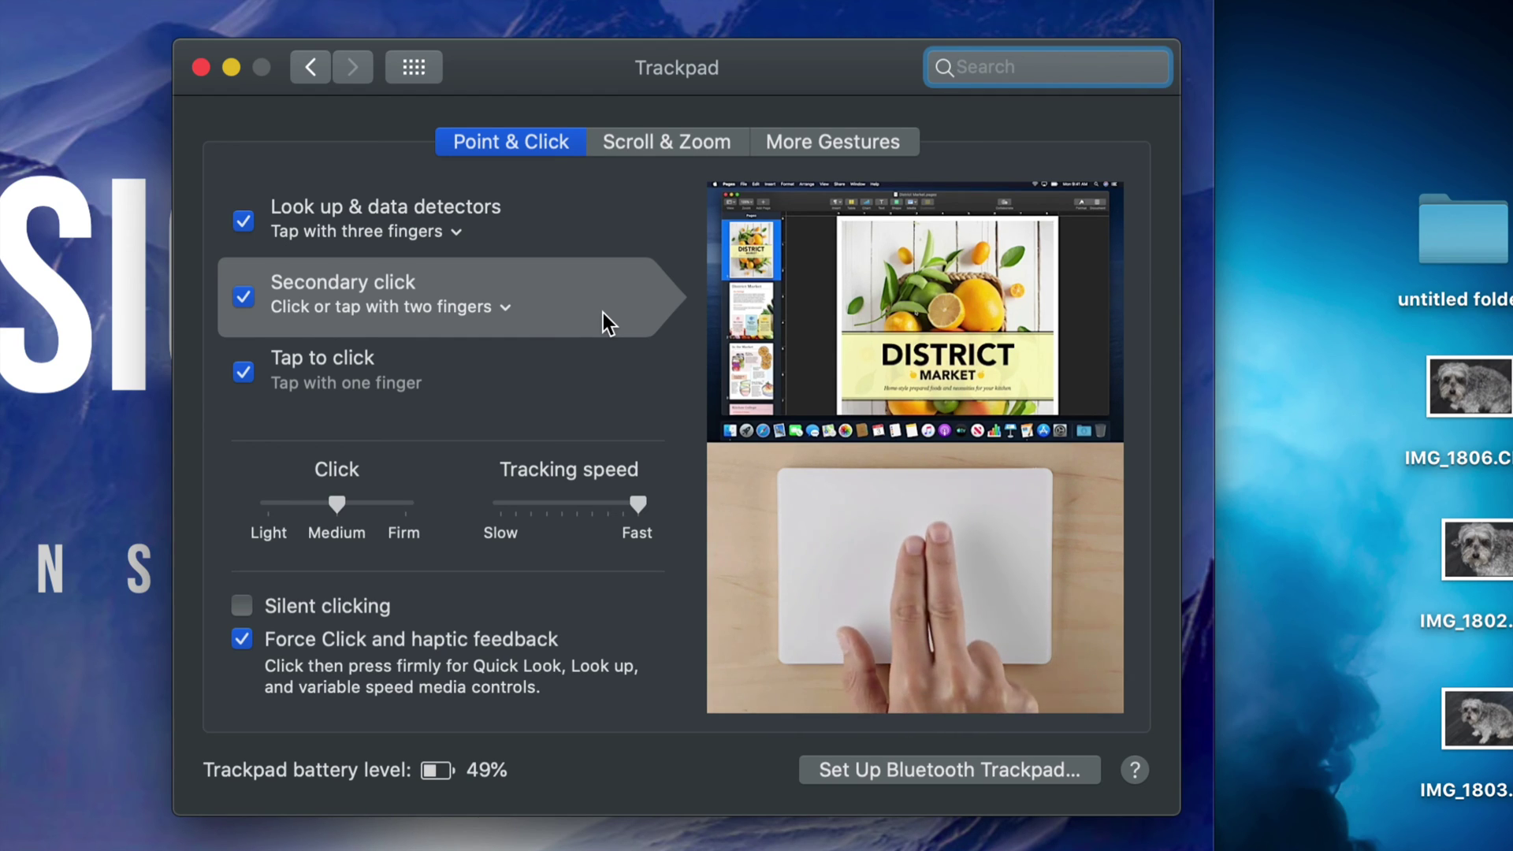
key(super+bracketleft)
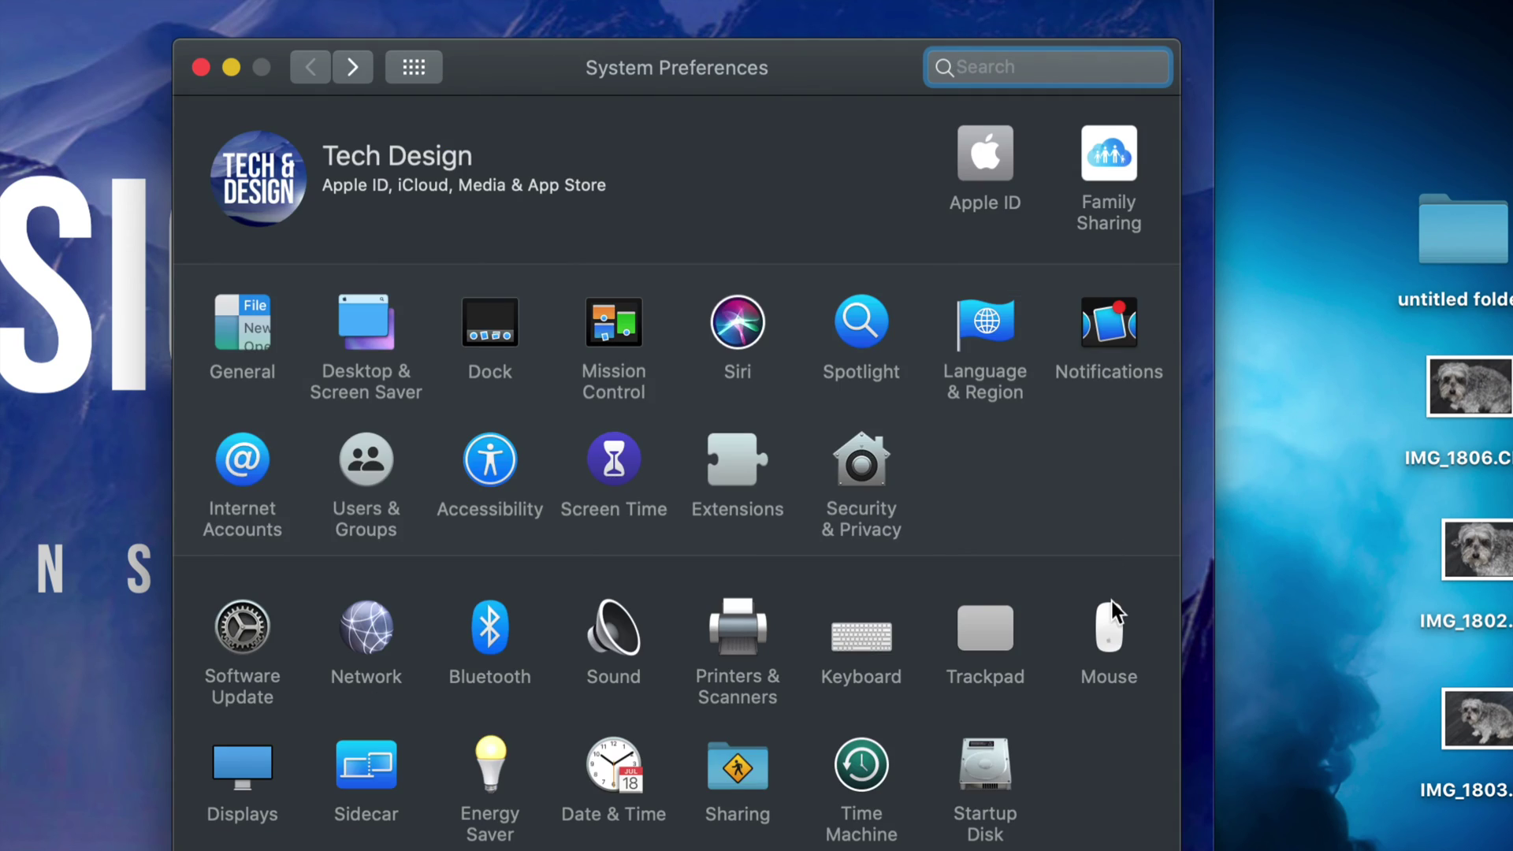
click(201, 72)
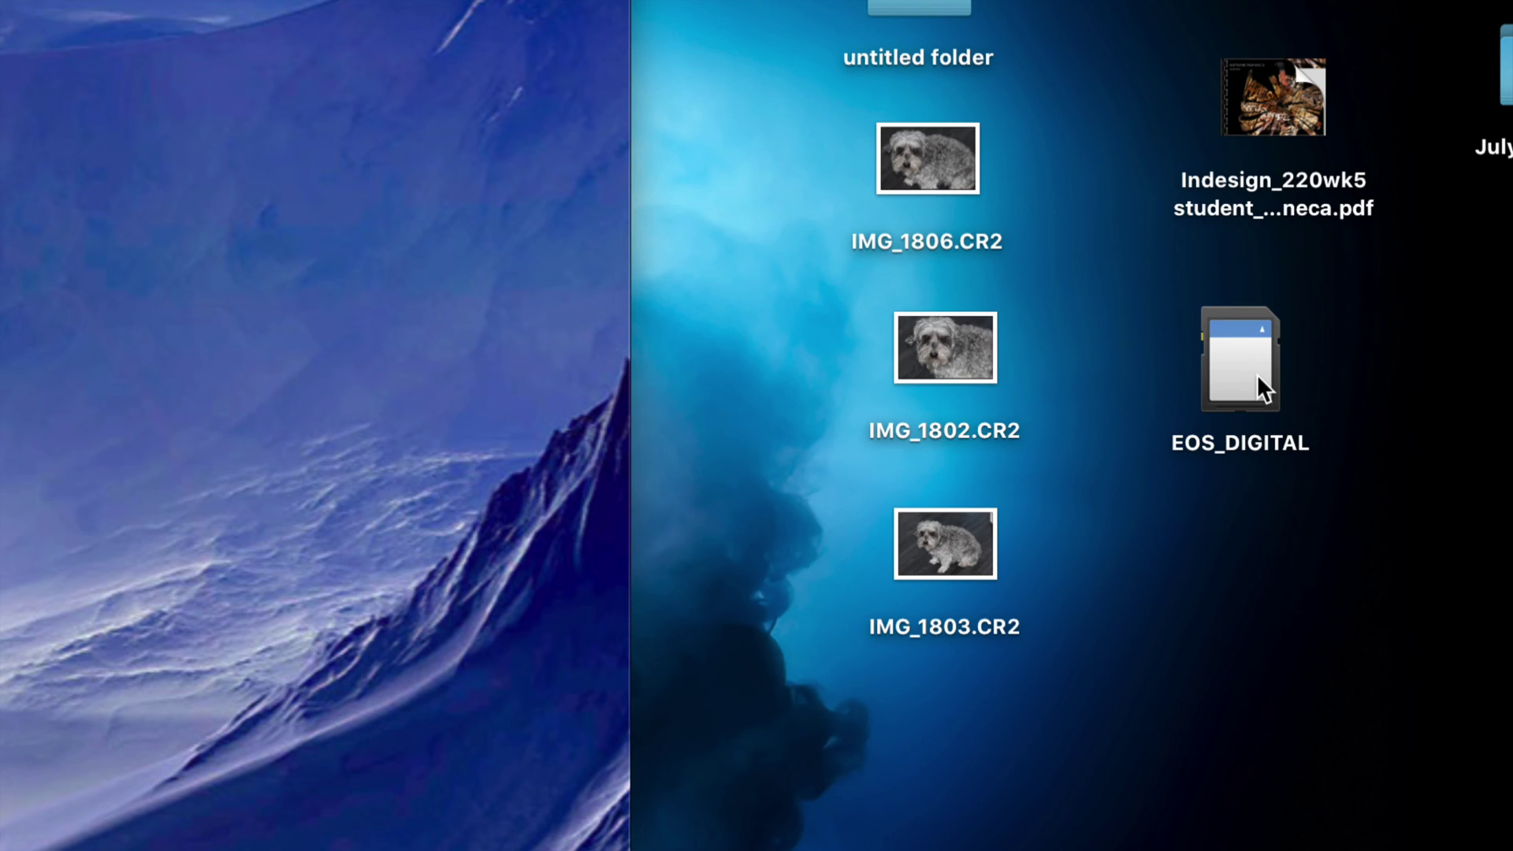
Eject the EOS_DIGITAL card from the desktop.
right_click(1256, 374)
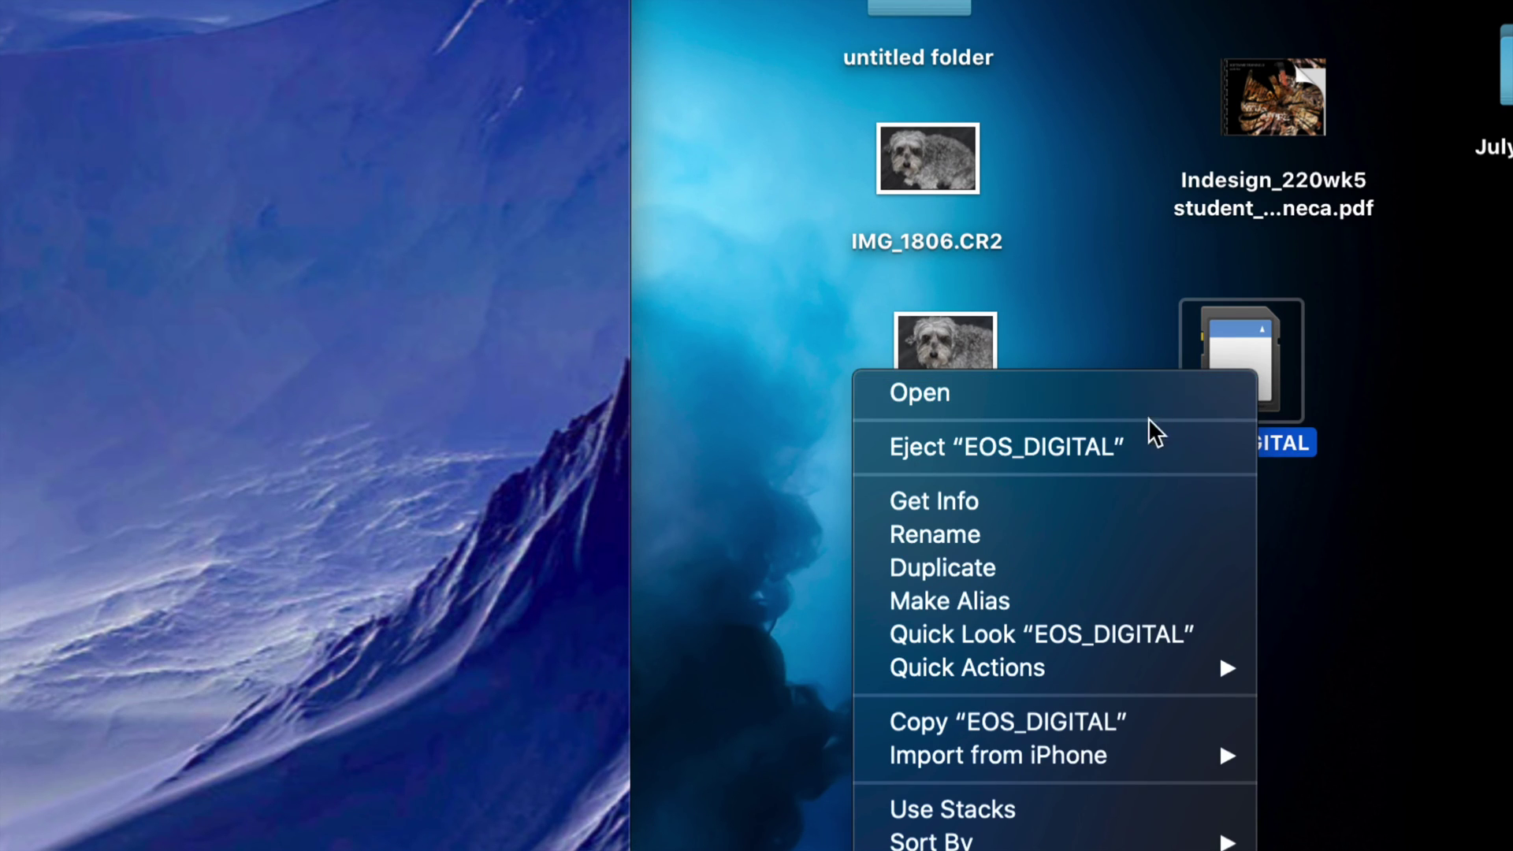
click(1114, 434)
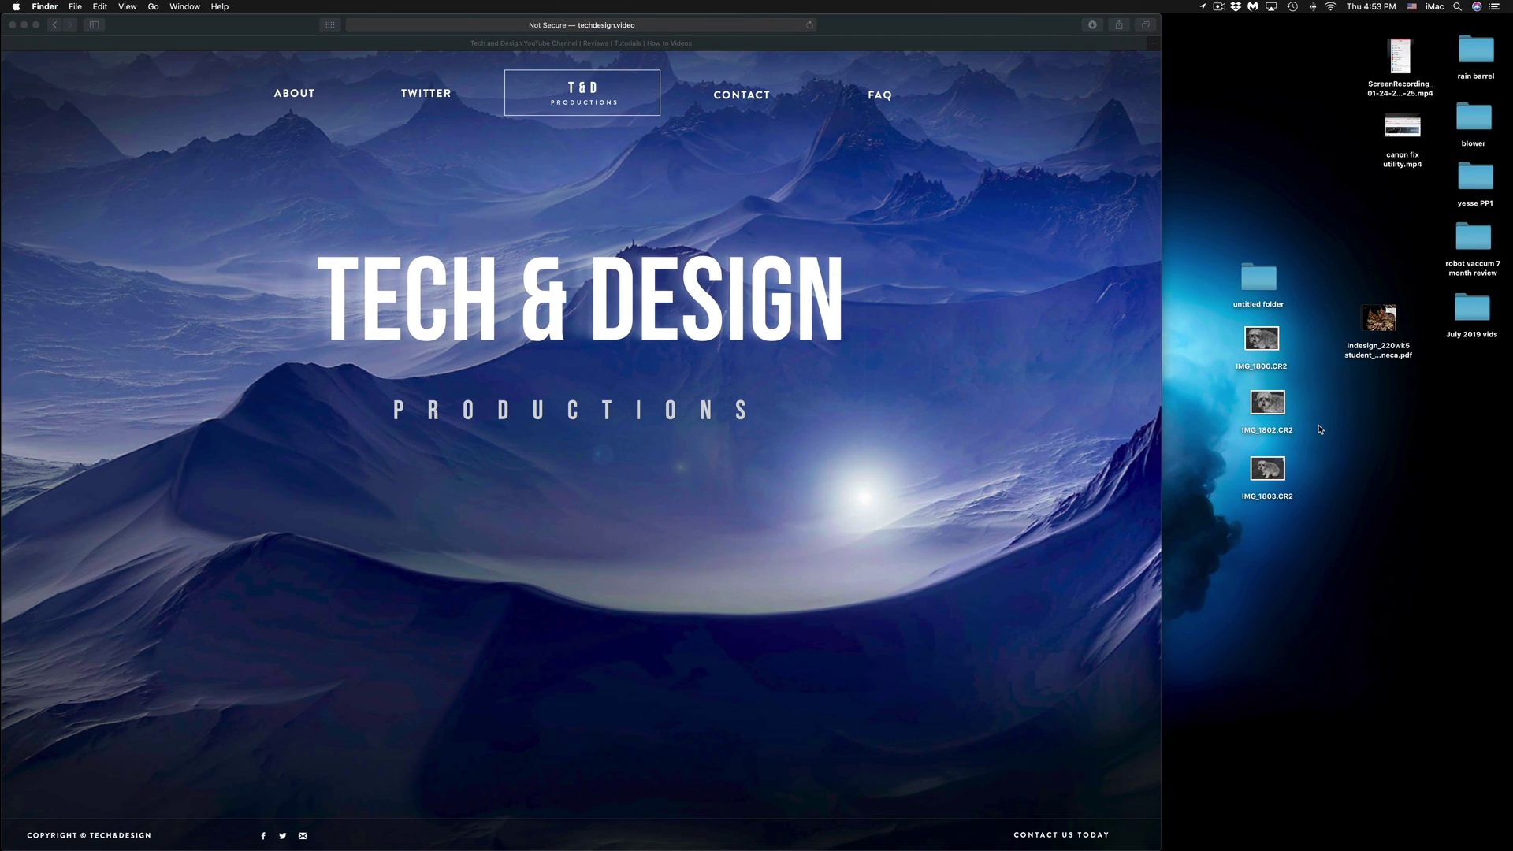
Switch to Safari and enlarge its window to fill the screen.
click(1159, 19)
double_click(1162, 17)
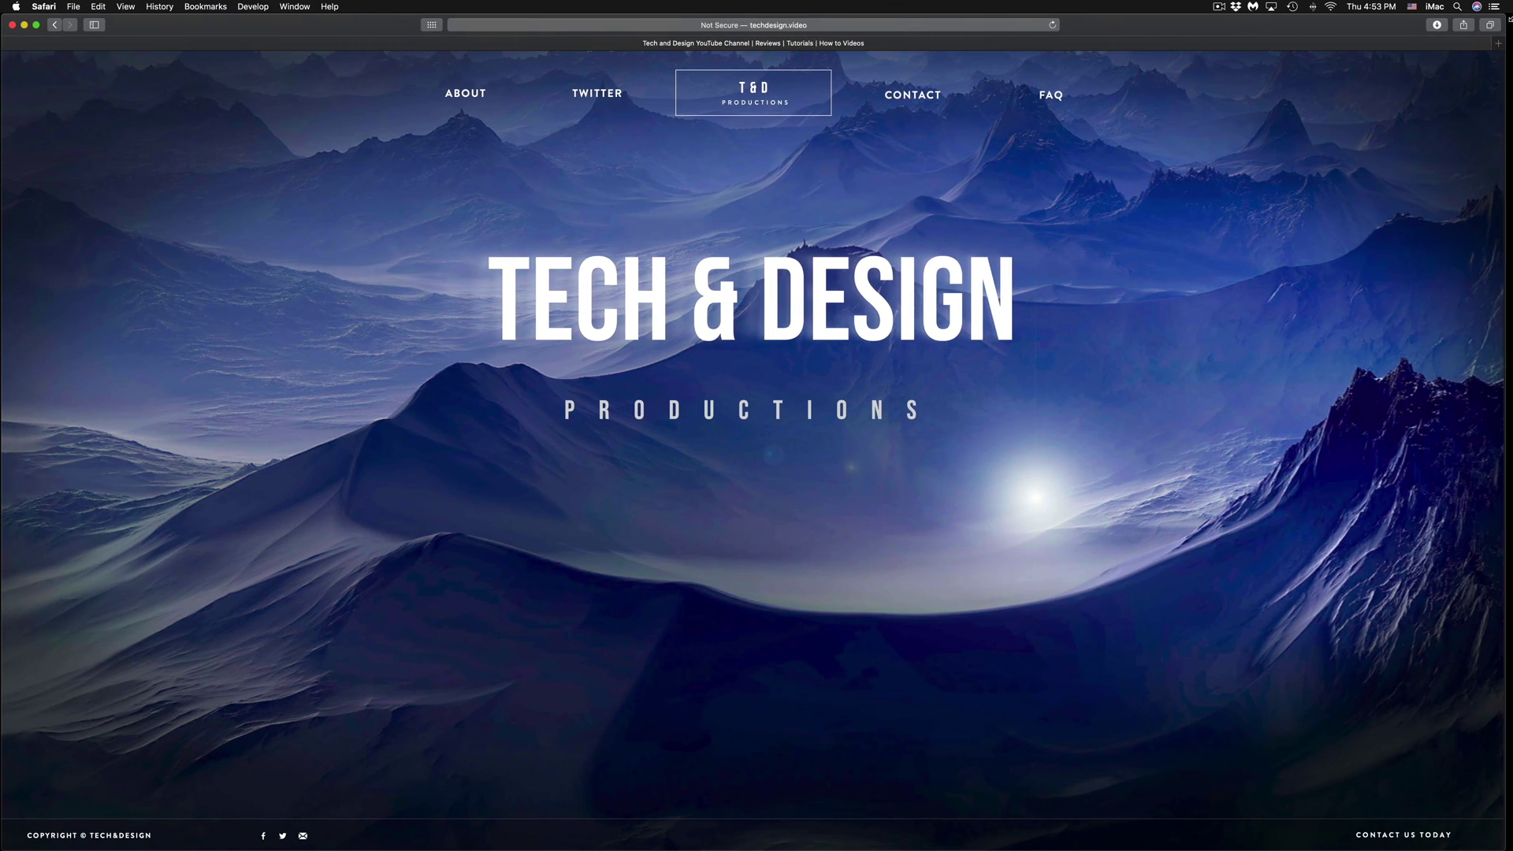